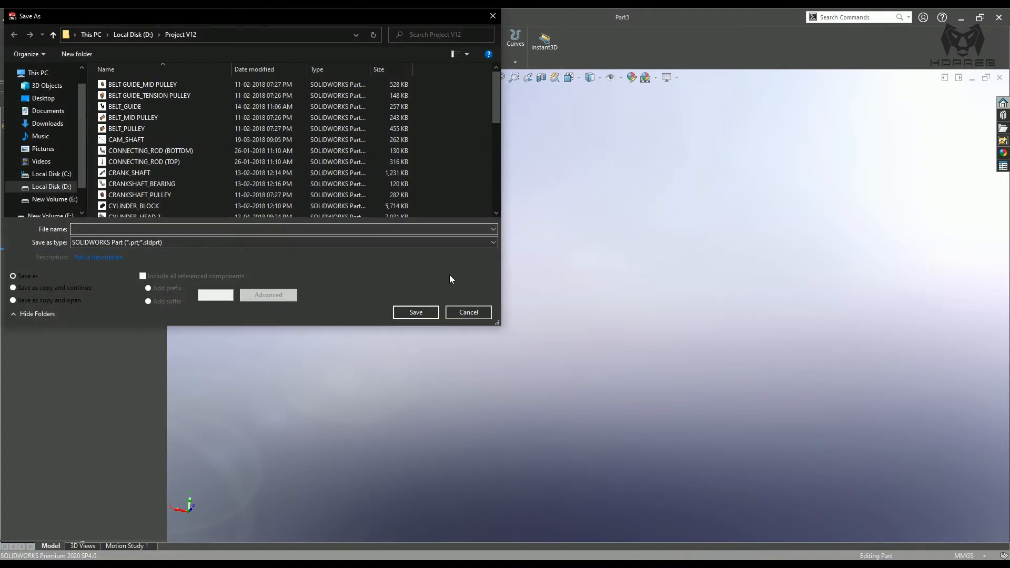
# Save the new part as EXHAUST MANIFOLD in the Project V12 folder
pyautogui.write('EXHAU')
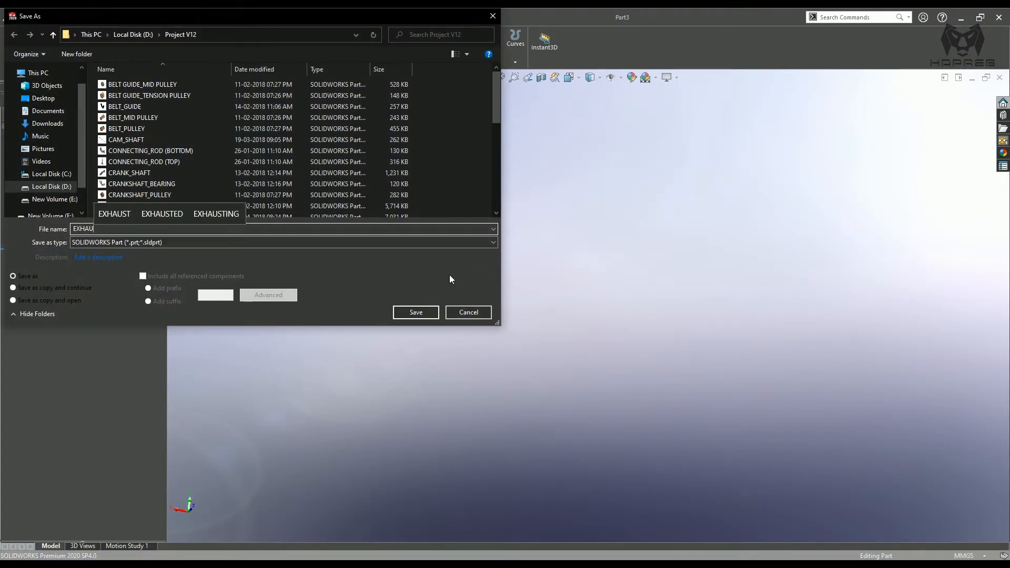
pyautogui.write('ST MAN')
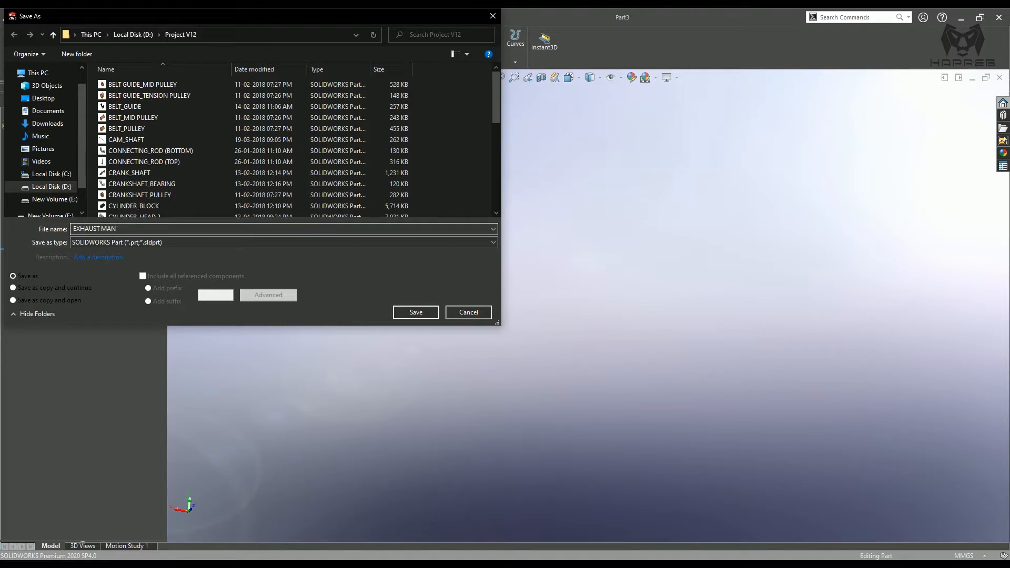
pyautogui.write('IFOLD')
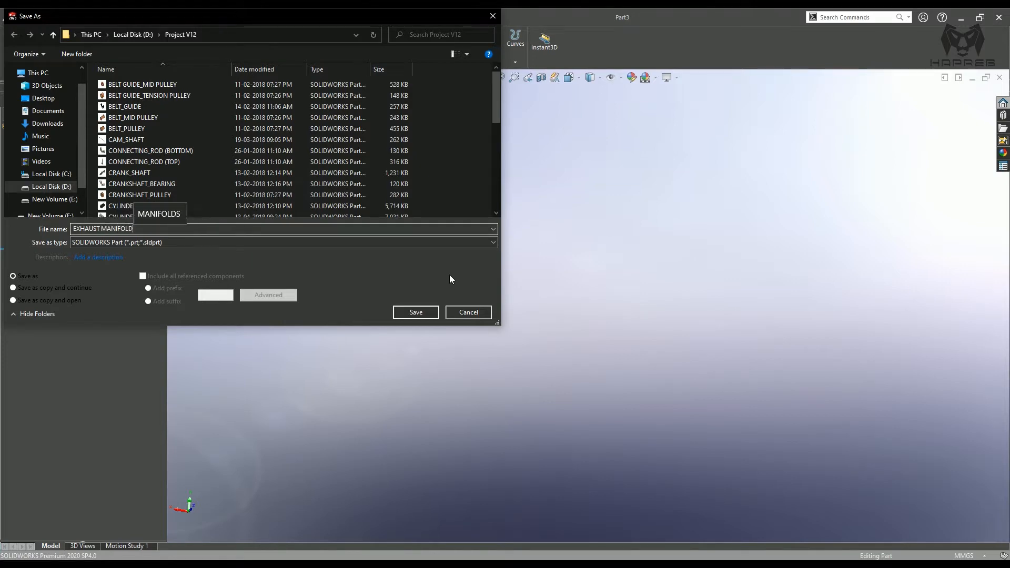
pyautogui.moveTo(319, 15); pyautogui.dragTo(576, 73)
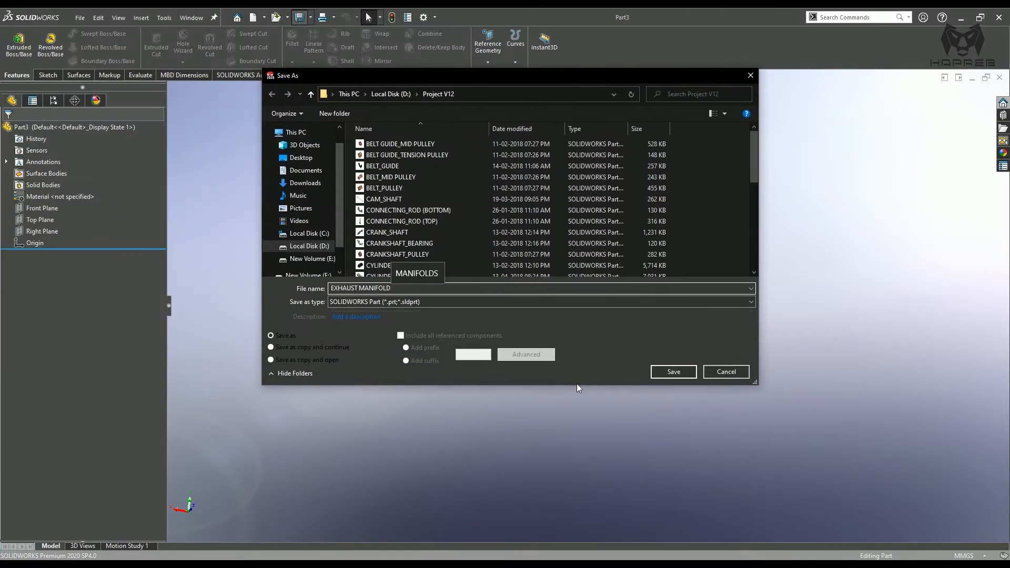
pyautogui.click(678, 372)
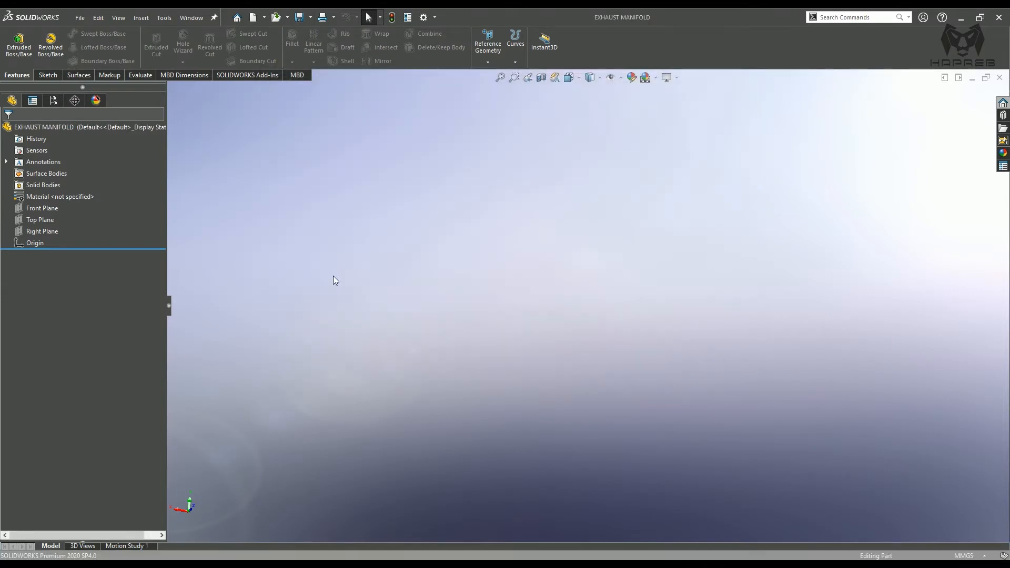
# Sketch a horizontal centerline about 73 mm long from the origin on the Right Plane and close the sketch
pyautogui.click(44, 231)
pyautogui.click(56, 215)
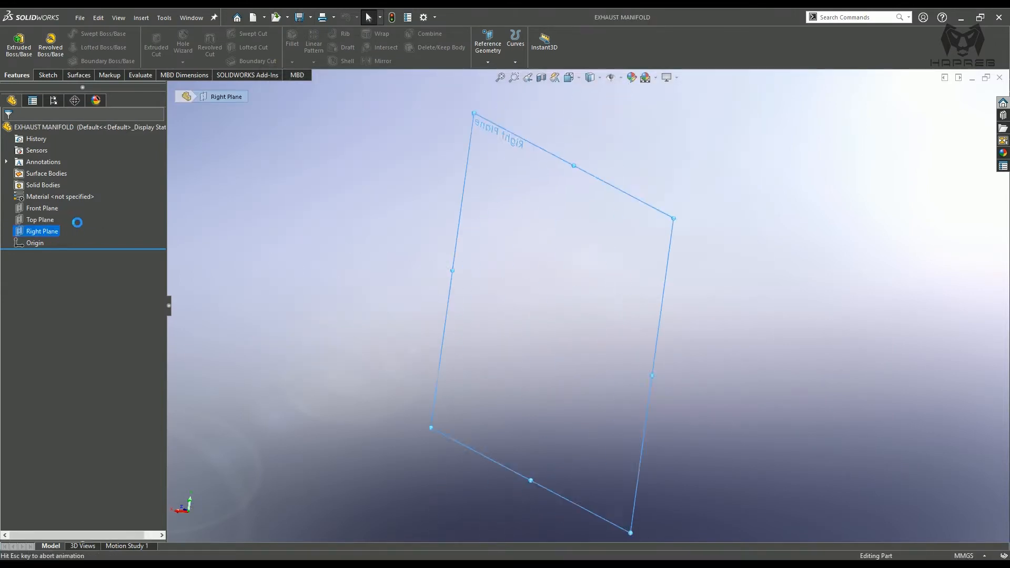
pyautogui.click(78, 33)
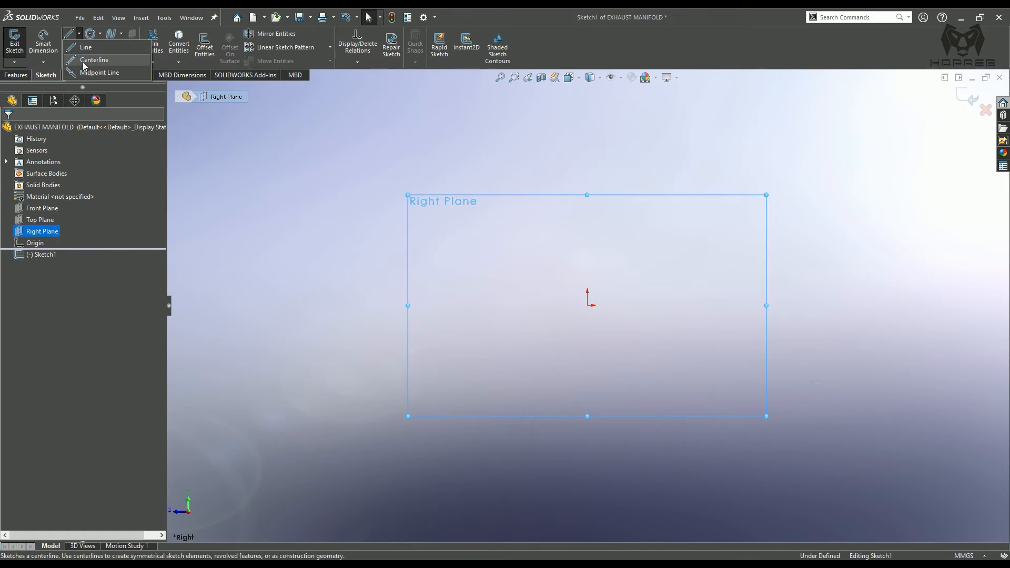
pyautogui.click(100, 59)
pyautogui.click(588, 305)
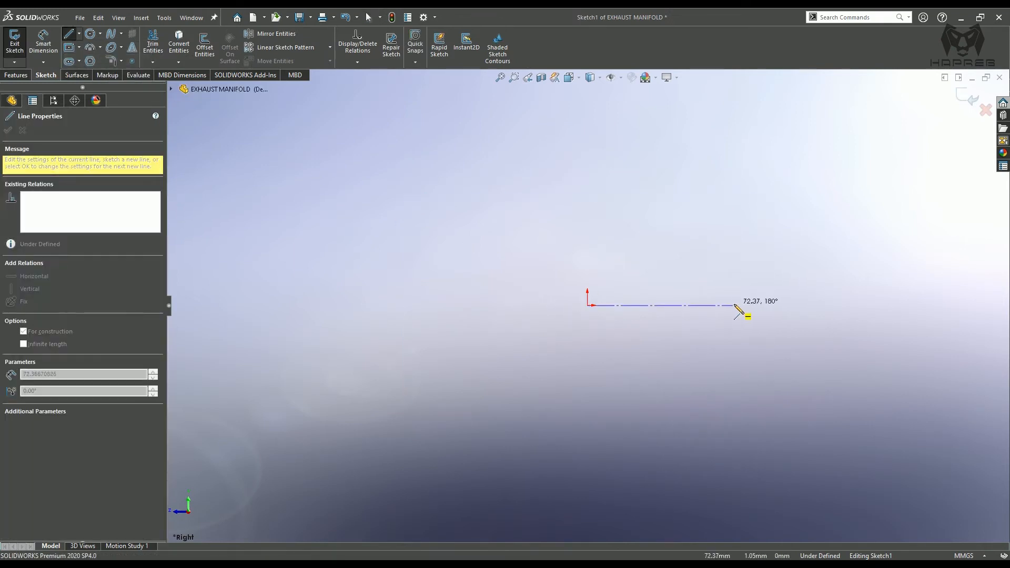
pyautogui.click(733, 305)
pyautogui.press('Escape')
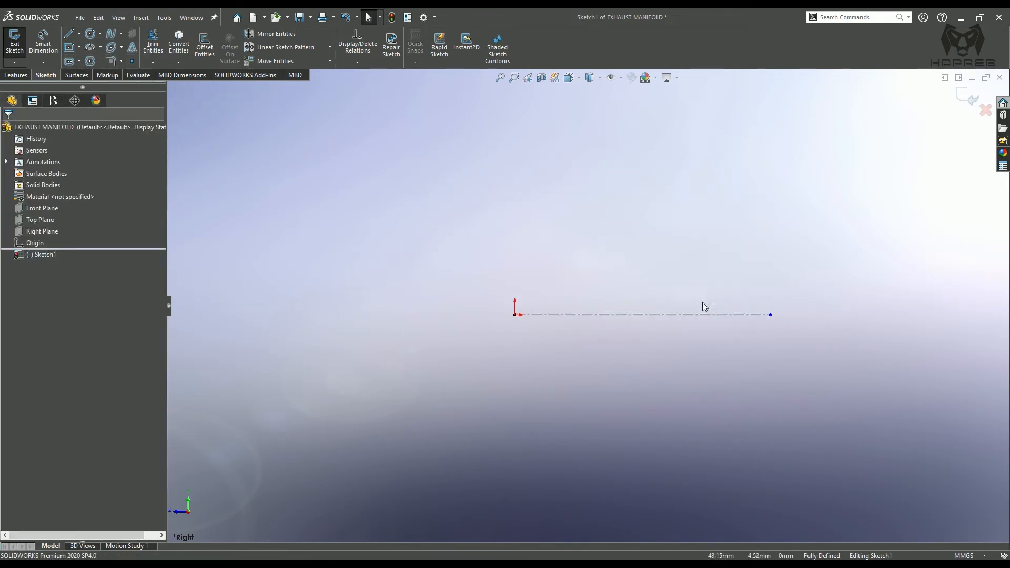
pyautogui.moveTo(535, 284); pyautogui.dragTo(563, 300, button='middle')
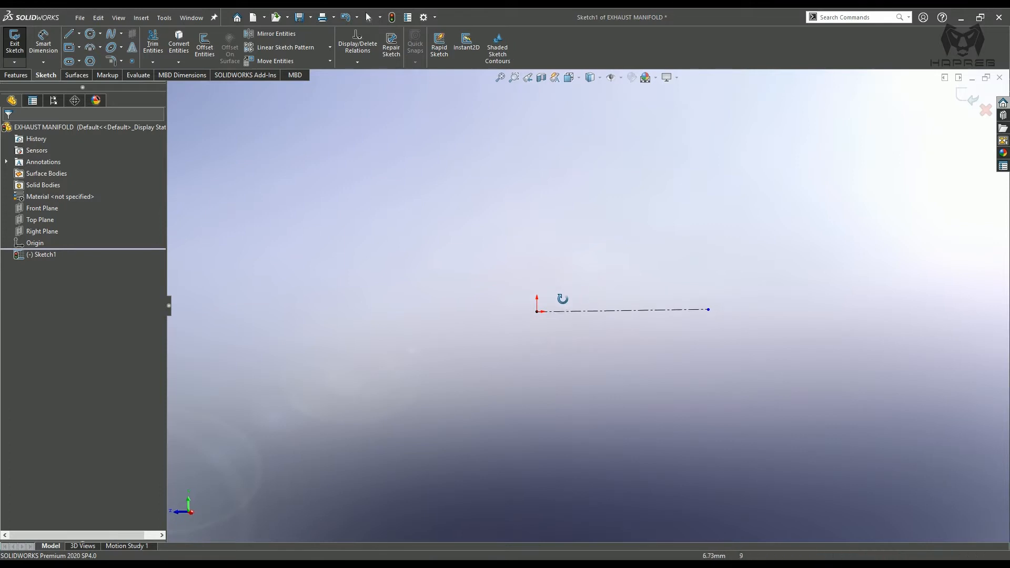
pyautogui.click(966, 101)
# Create a reference plane through the sketched centerline at 15° to the Right Plane
pyautogui.click(484, 40)
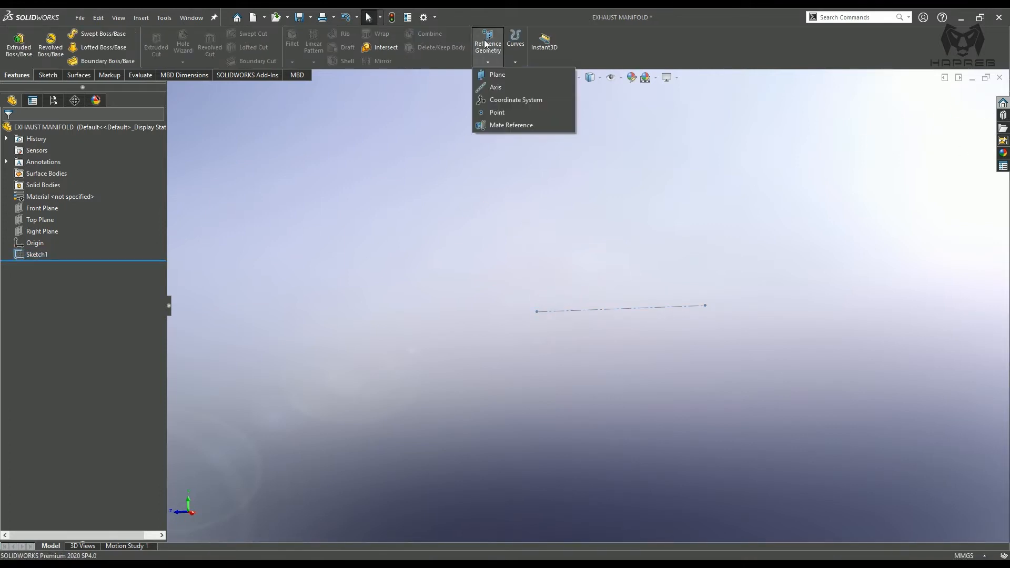
pyautogui.click(494, 76)
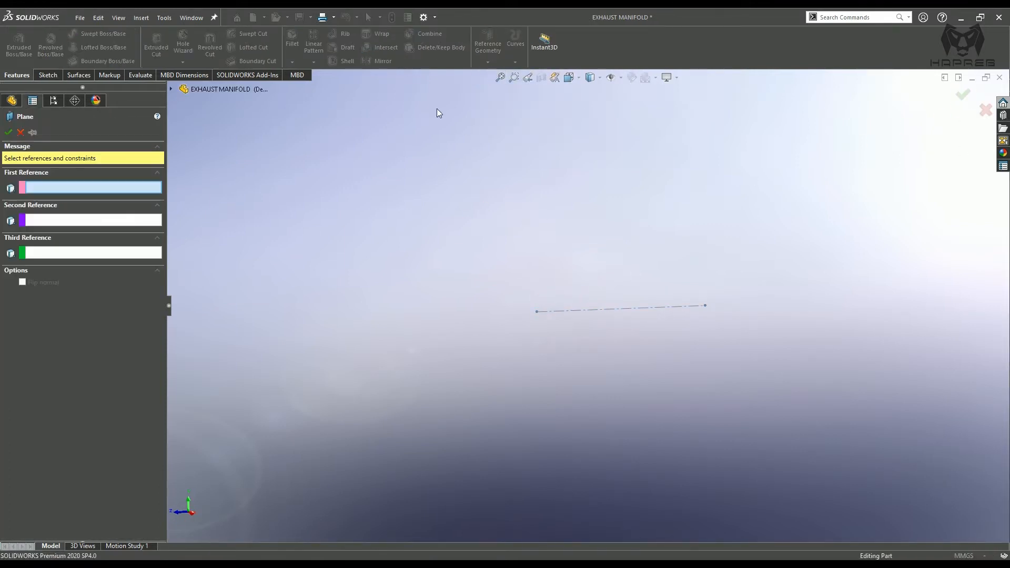
pyautogui.click(576, 314)
pyautogui.click(171, 89)
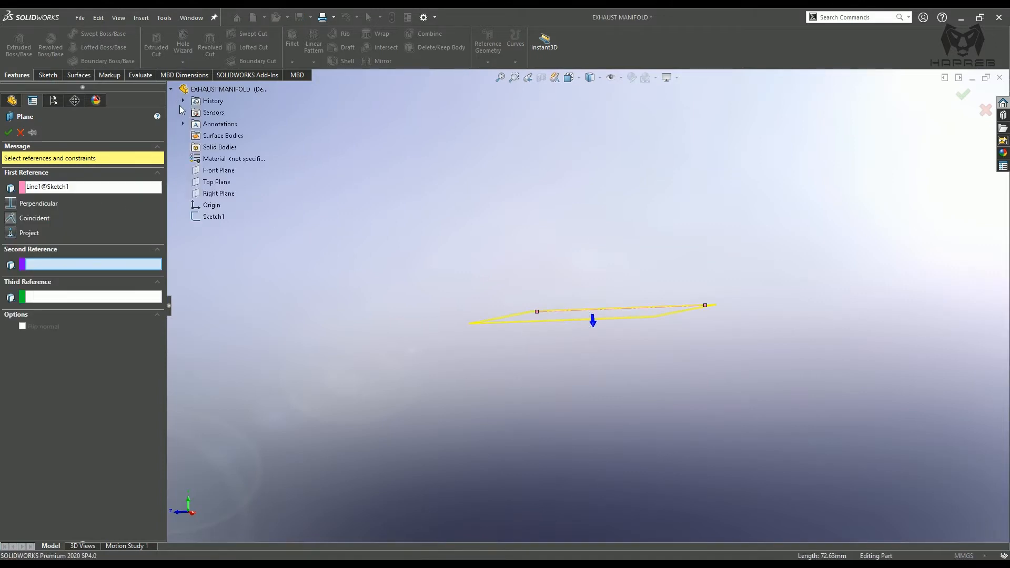
pyautogui.click(217, 193)
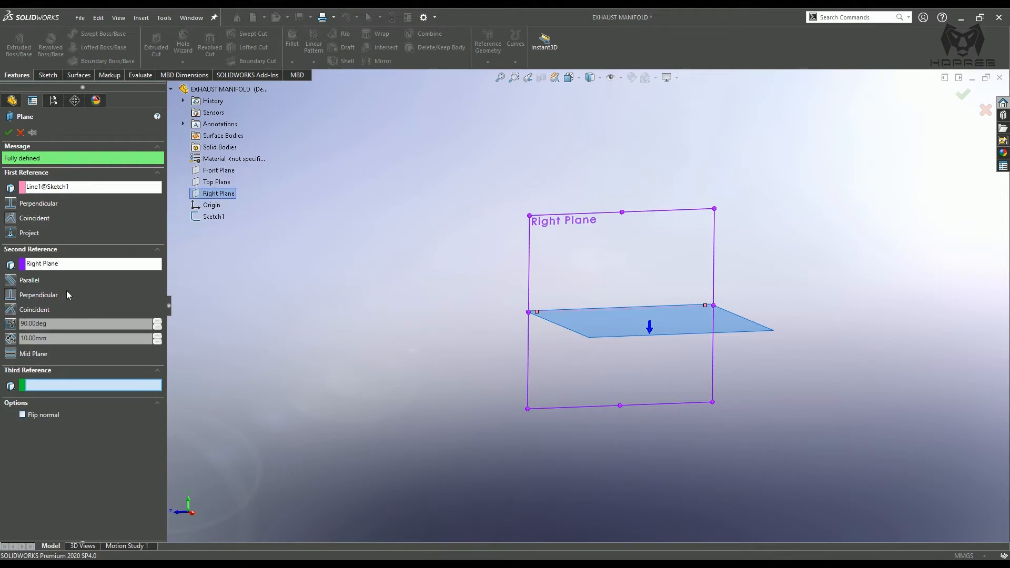
pyautogui.click(12, 326)
pyautogui.moveTo(66, 326); pyautogui.dragTo(0, 324)
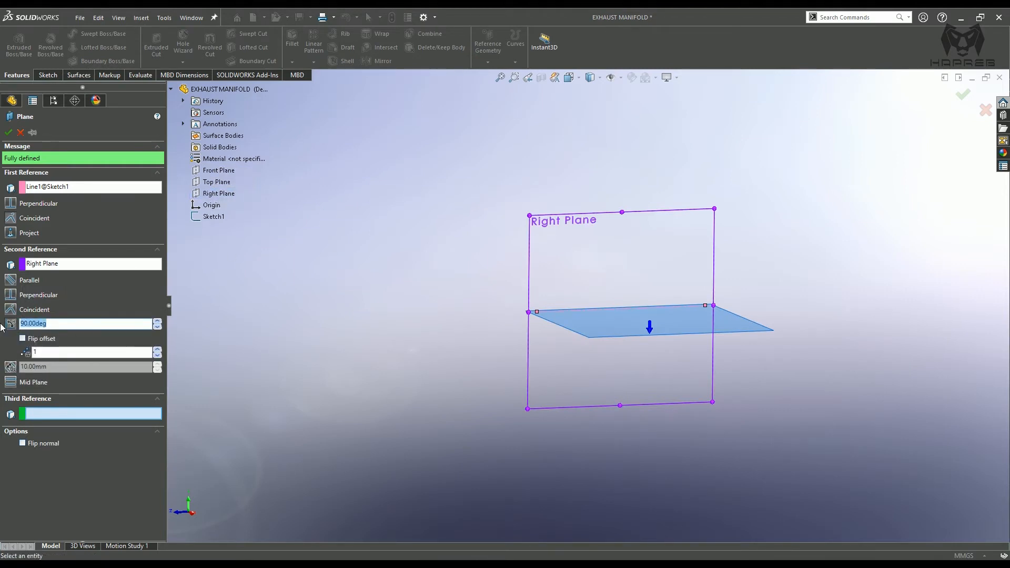
pyautogui.write('15')
pyautogui.press('Return')
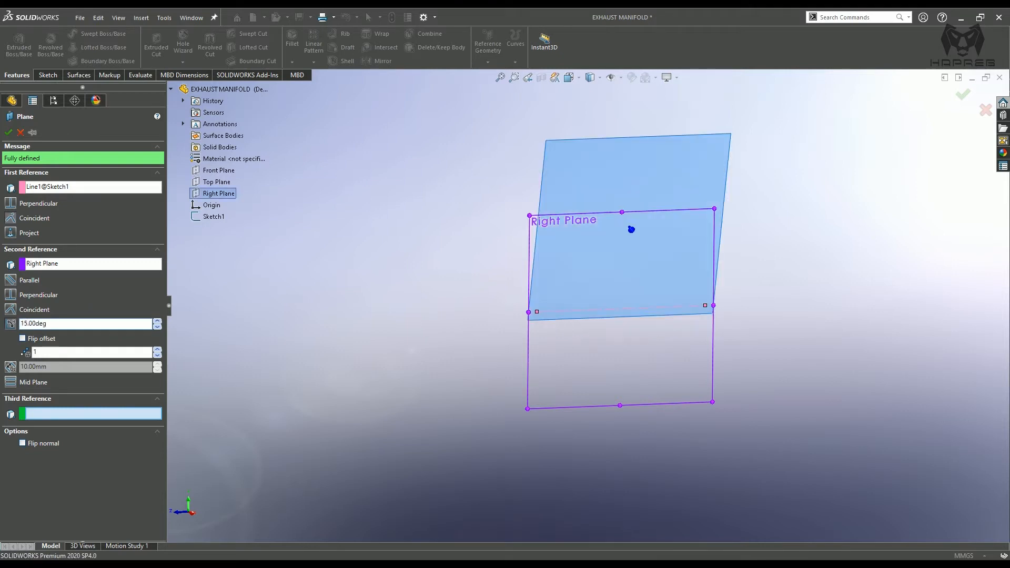
pyautogui.moveTo(618, 301); pyautogui.dragTo(665, 305, button='middle')
pyautogui.scroll(-1, 673, 302)
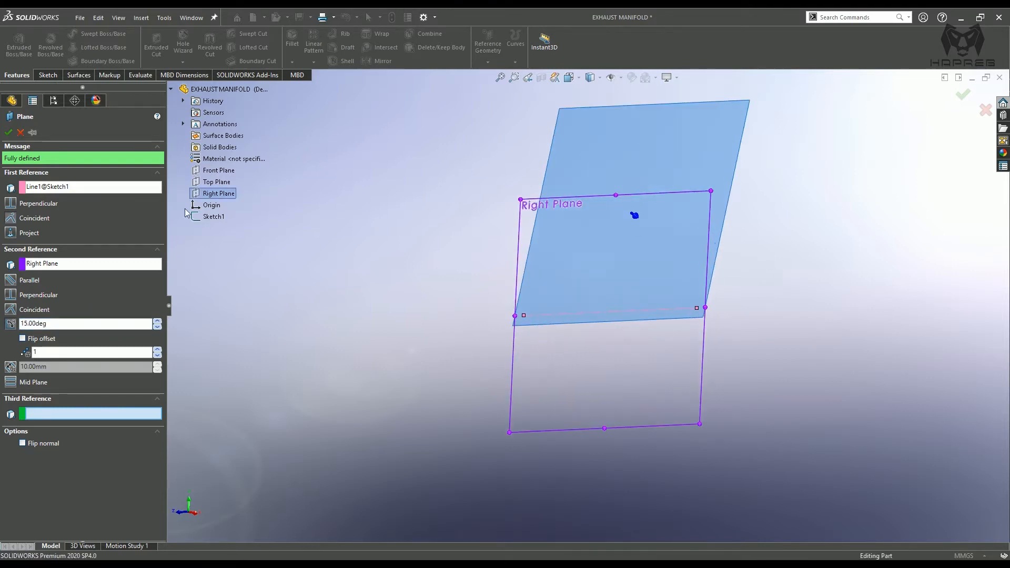
pyautogui.click(8, 133)
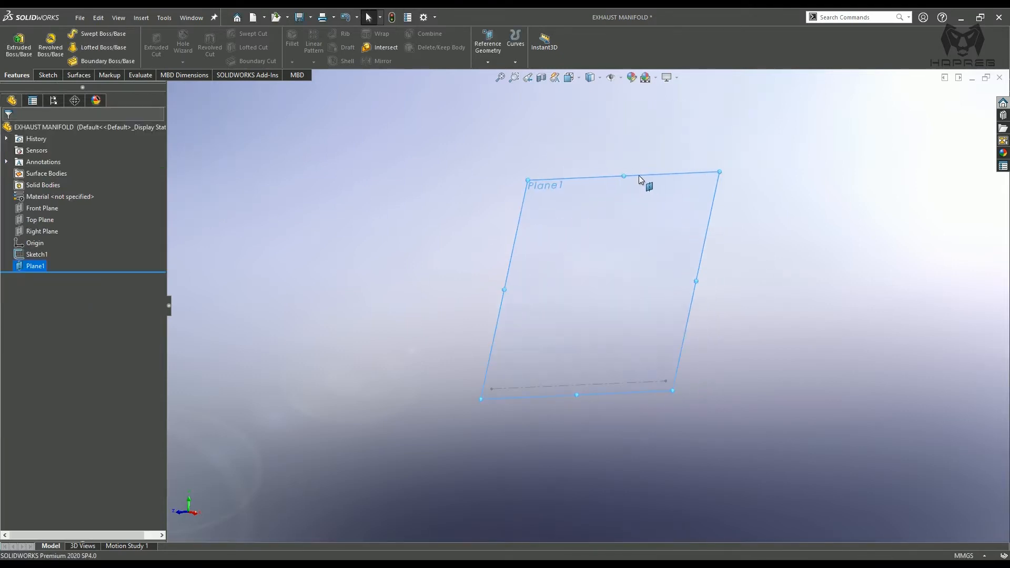
pyautogui.click(423, 270)
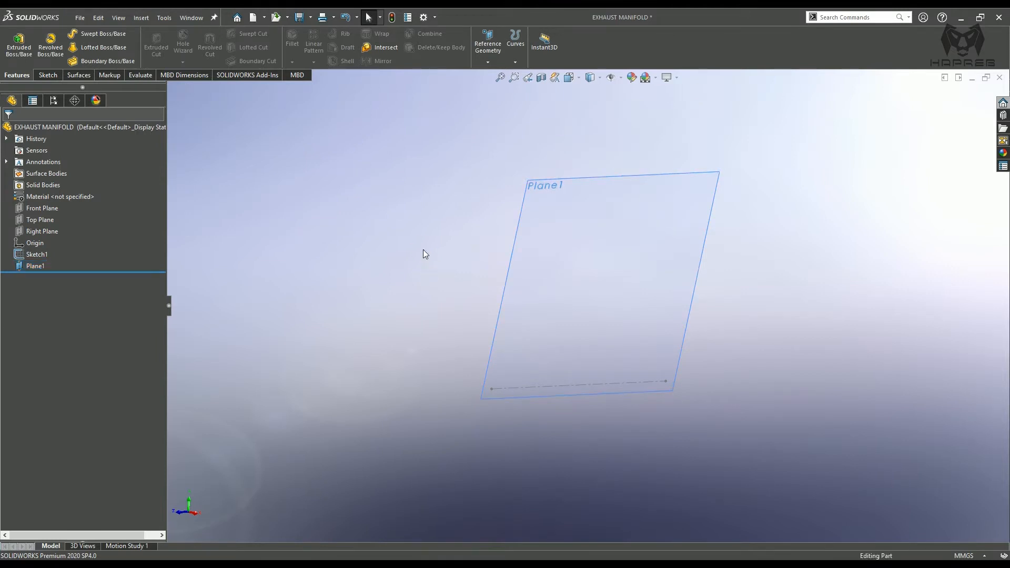
# Open a new sketch on the angled reference plane and hide the first centerline sketch
pyautogui.click(552, 263)
pyautogui.click(599, 233)
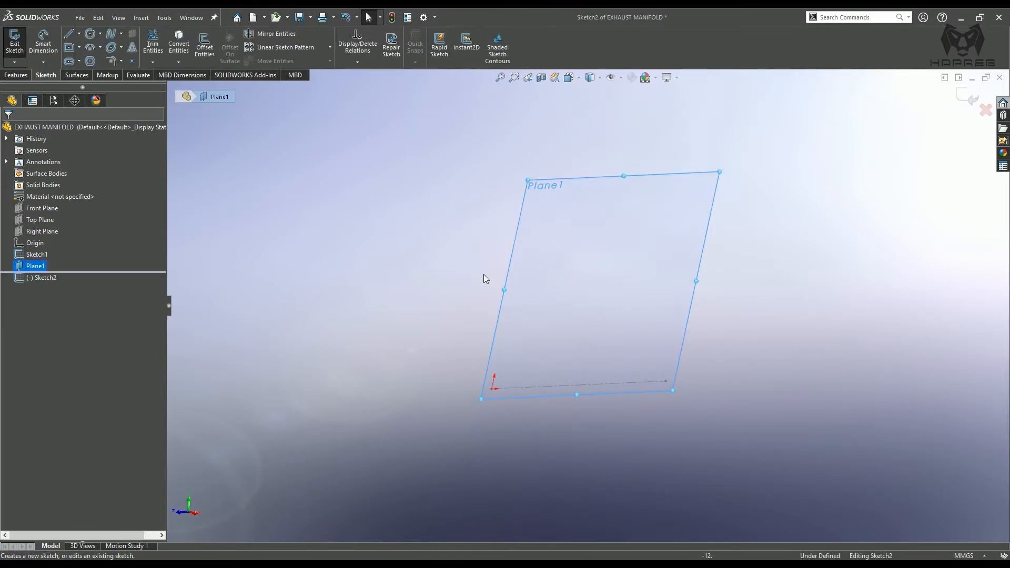
pyautogui.click(40, 255)
pyautogui.click(49, 238)
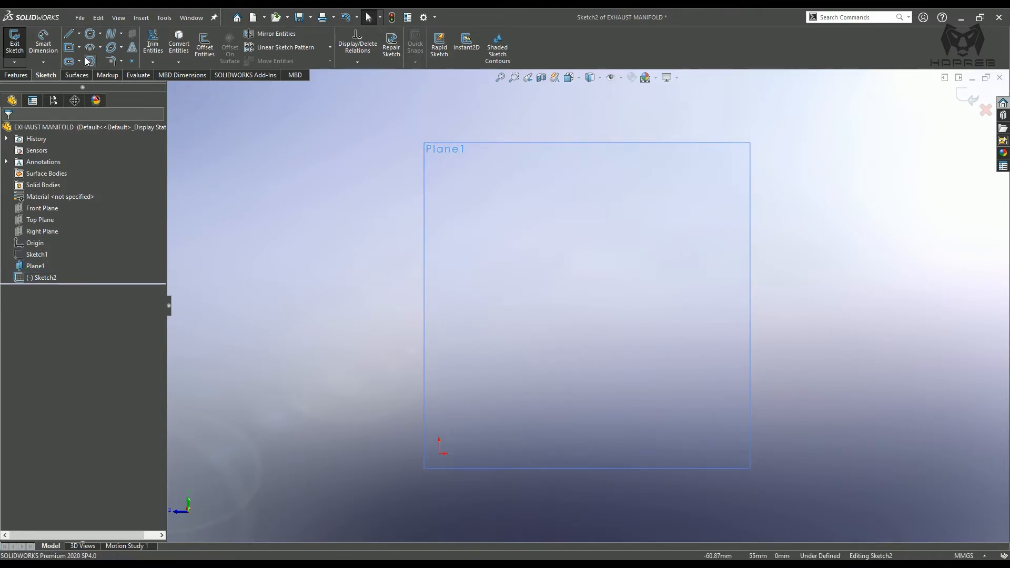
# Draw a vertical centerline about 50 mm long upward from the origin
pyautogui.click(78, 34)
pyautogui.click(93, 59)
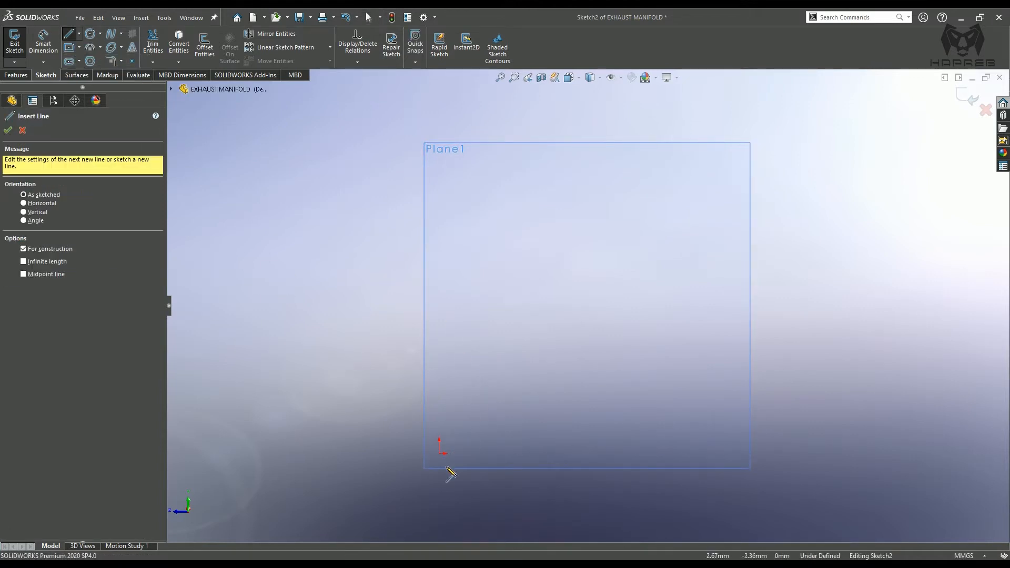
pyautogui.scroll(-2, 475, 437)
pyautogui.click(494, 396)
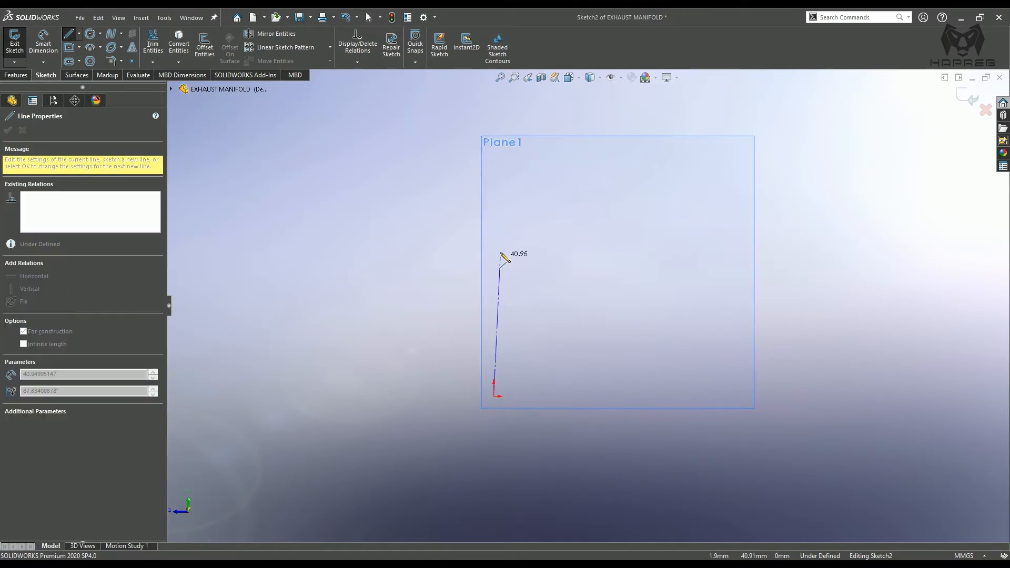
pyautogui.click(495, 227)
pyautogui.press('Escape')
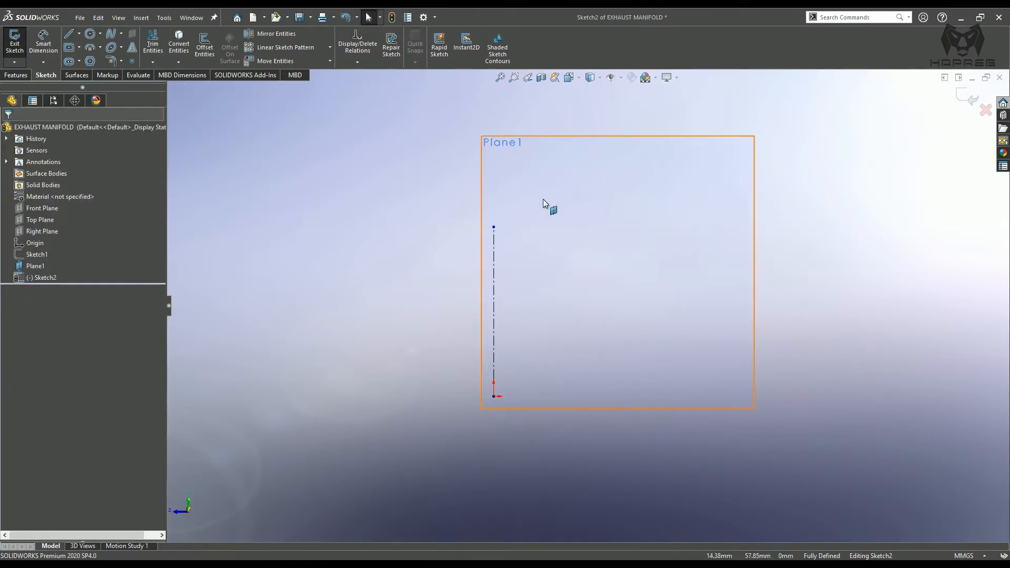
# Sketch a horizontal centerpoint straight slot on the centerline's upper endpoint, about 37 mm between arc centers and 29 mm wide
pyautogui.click(79, 61)
pyautogui.click(90, 88)
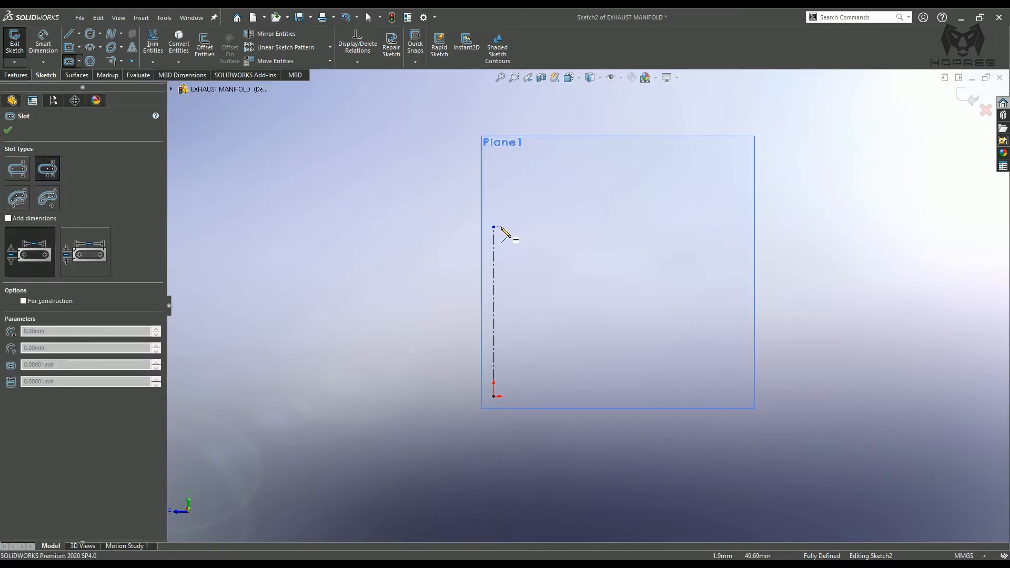
pyautogui.click(494, 226)
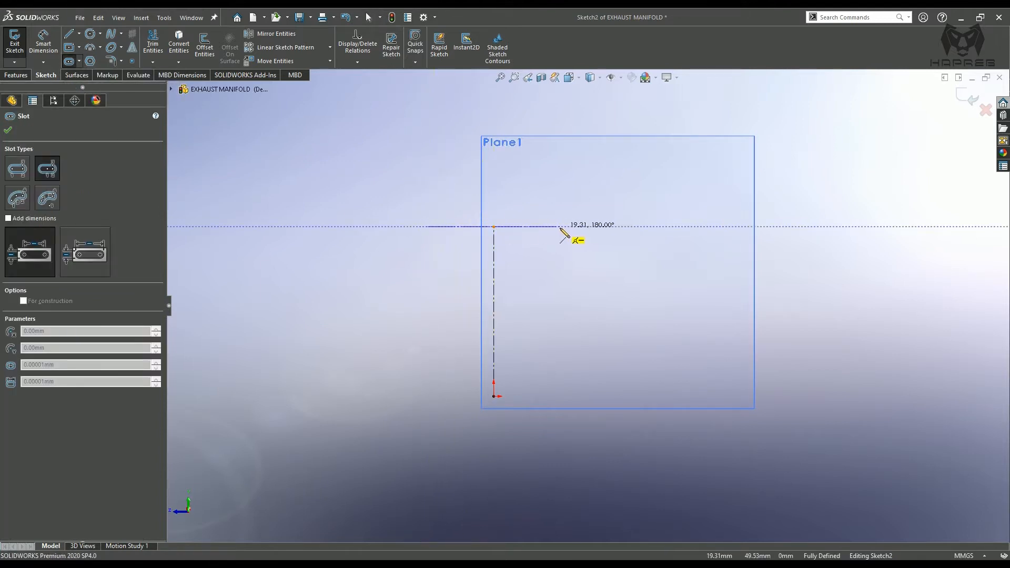
pyautogui.click(558, 227)
pyautogui.click(554, 178)
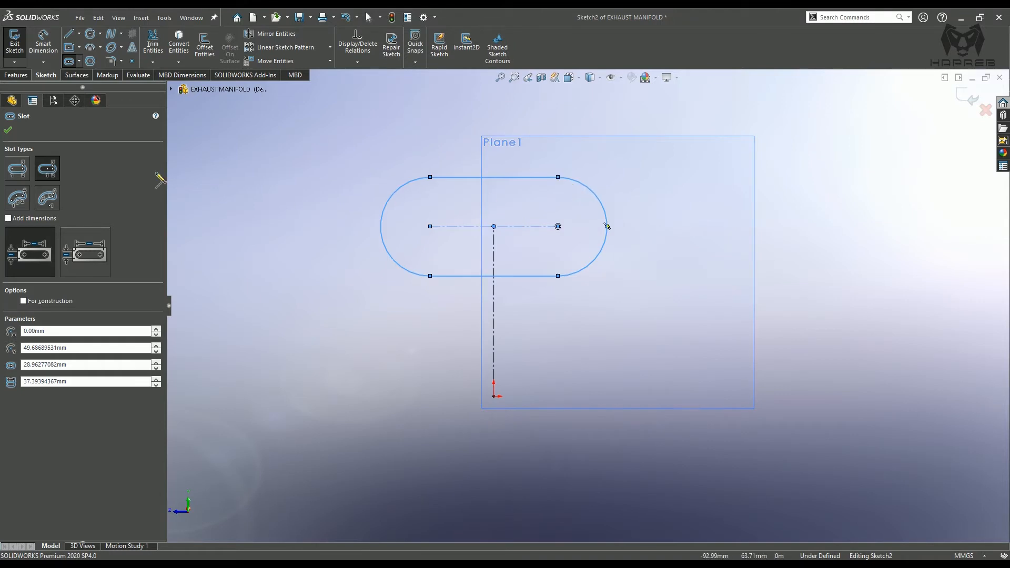
pyautogui.click(8, 130)
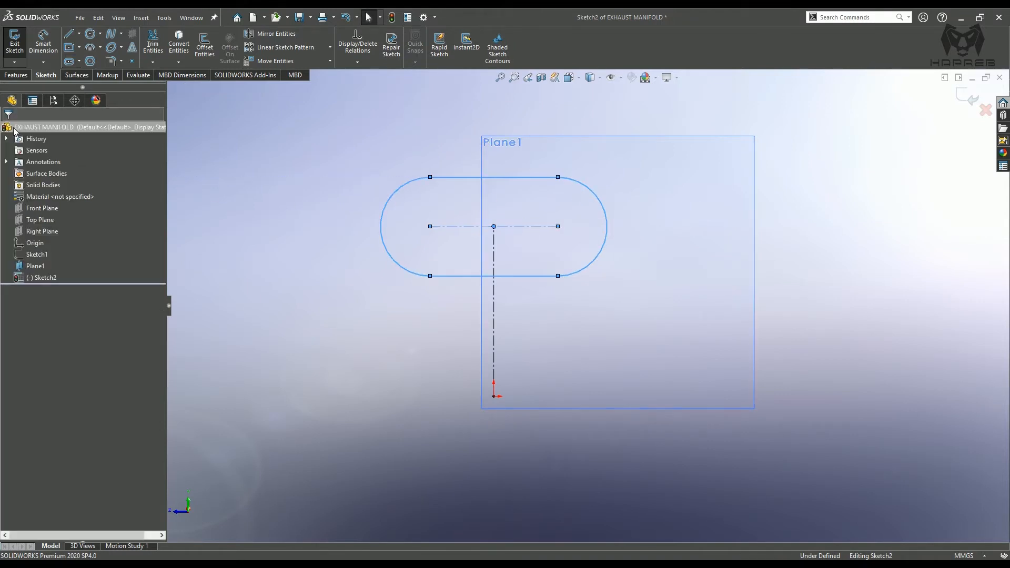
# Dimension the vertical centerline's length as 50 mm
pyautogui.click(46, 51)
pyautogui.click(495, 341)
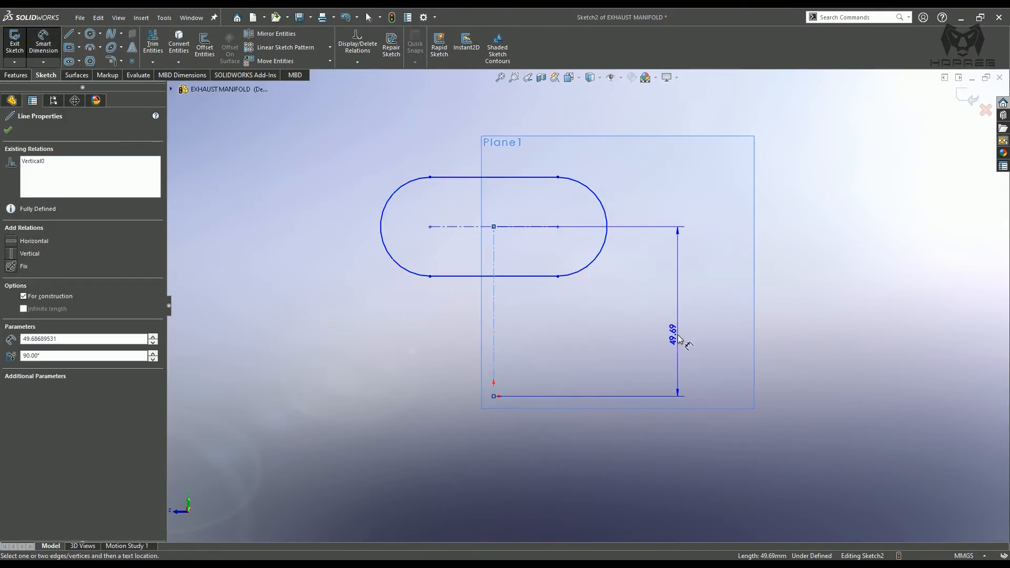
pyautogui.click(678, 338)
pyautogui.write('50')
pyautogui.press('Return')
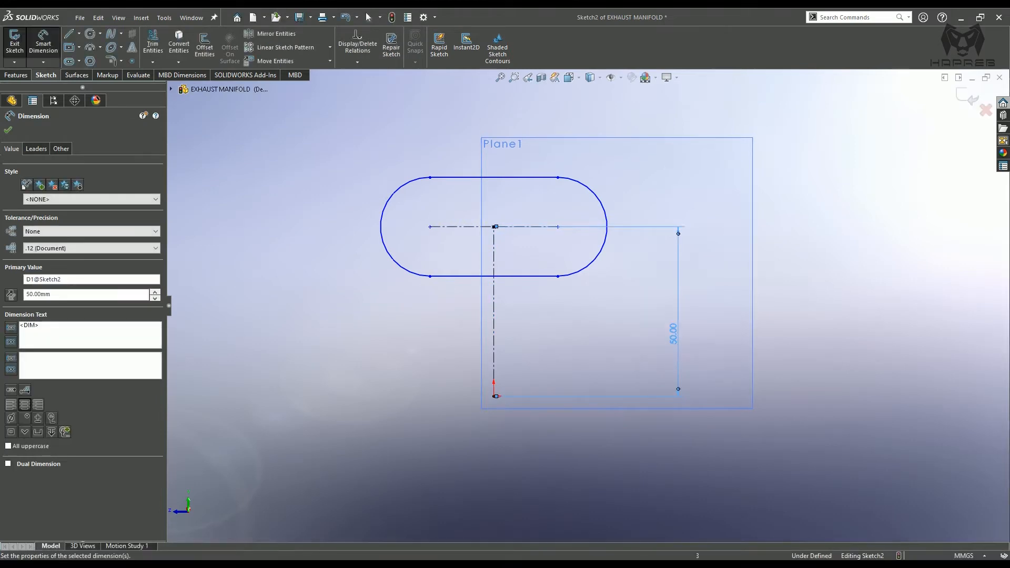
pyautogui.click(403, 388)
# Dimension the slot's center-to-center distance as 15 mm
pyautogui.click(468, 227)
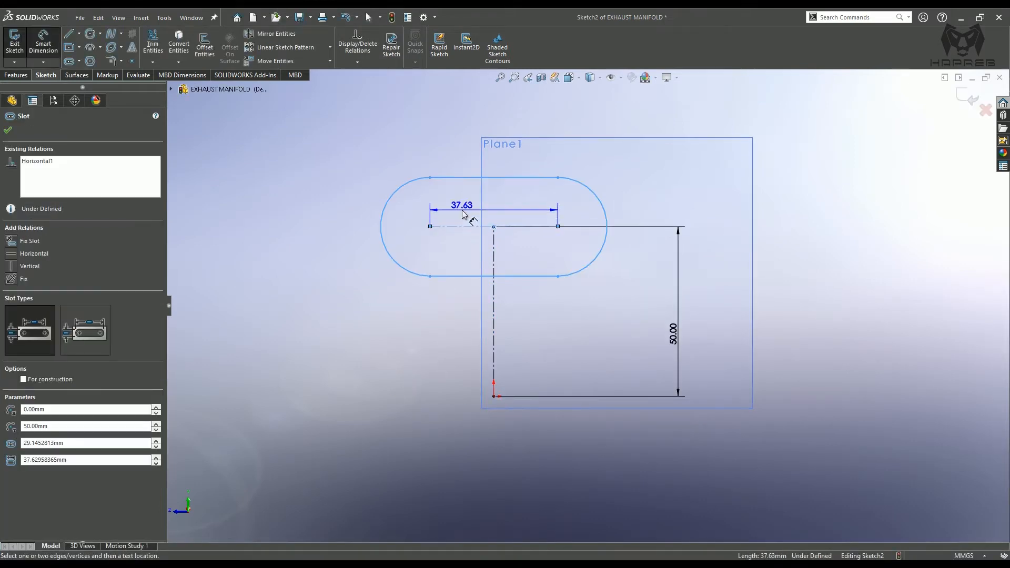
pyautogui.click(463, 209)
pyautogui.write('15')
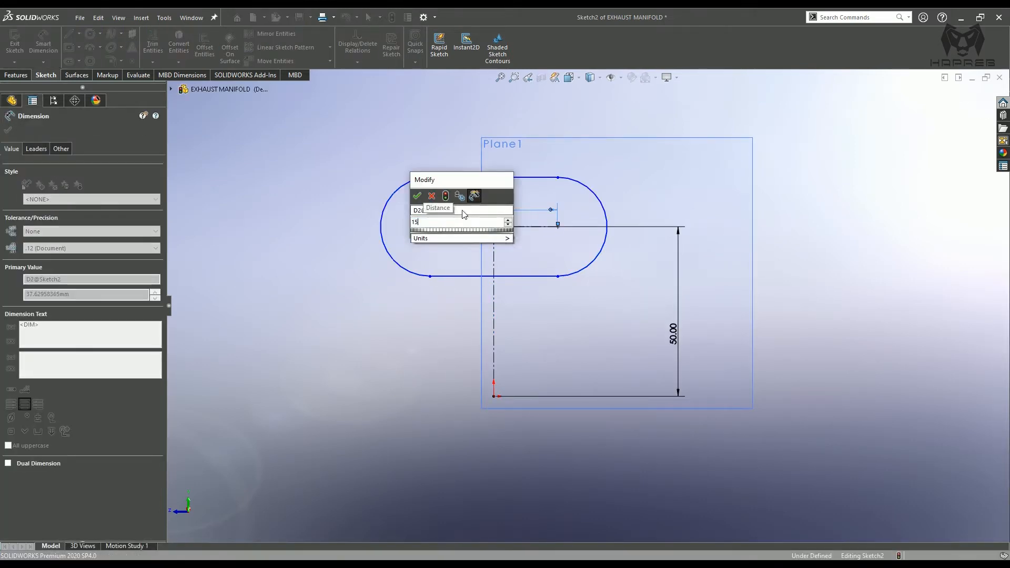
pyautogui.press('Return')
pyautogui.click(421, 333)
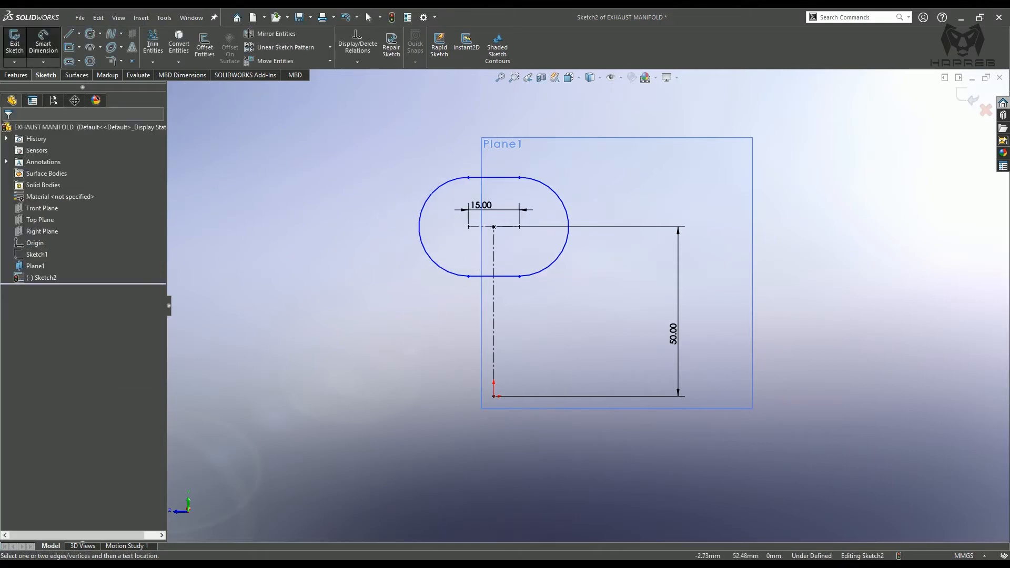
# Dimension the slot's width between its two straight edges as 26 mm
pyautogui.click(509, 178)
pyautogui.click(504, 278)
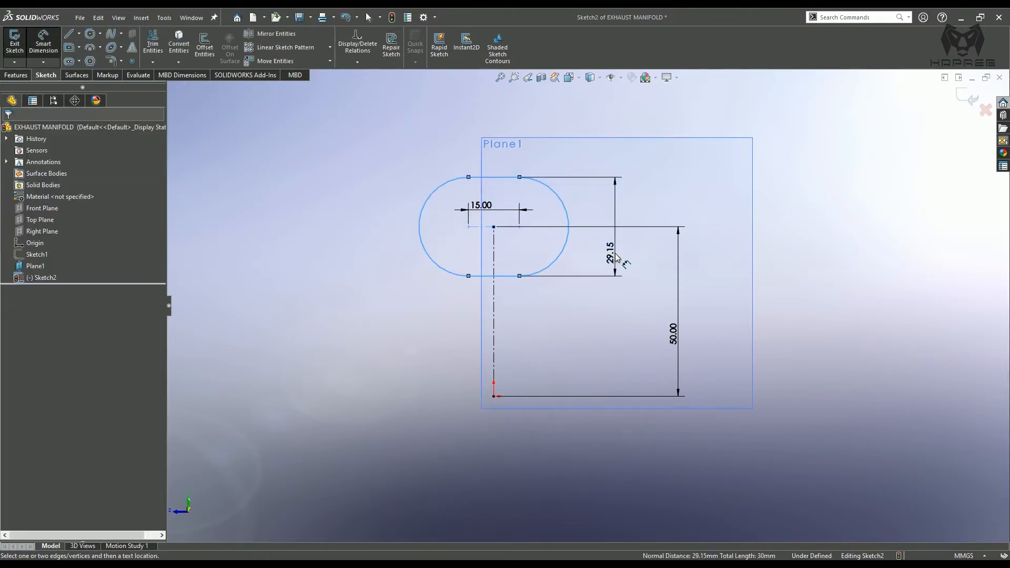
pyautogui.click(617, 256)
pyautogui.write('26')
pyautogui.press('Return')
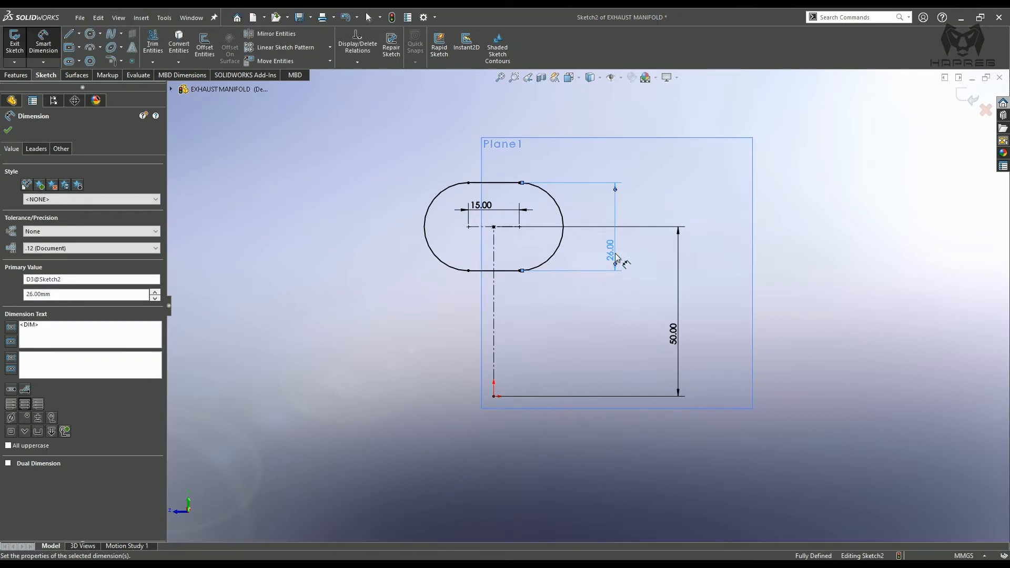
# Sketch a circle centered on the slot's right arc center, with a radius of about 19 mm
pyautogui.click(368, 337)
pyautogui.scroll(-2, 524, 240)
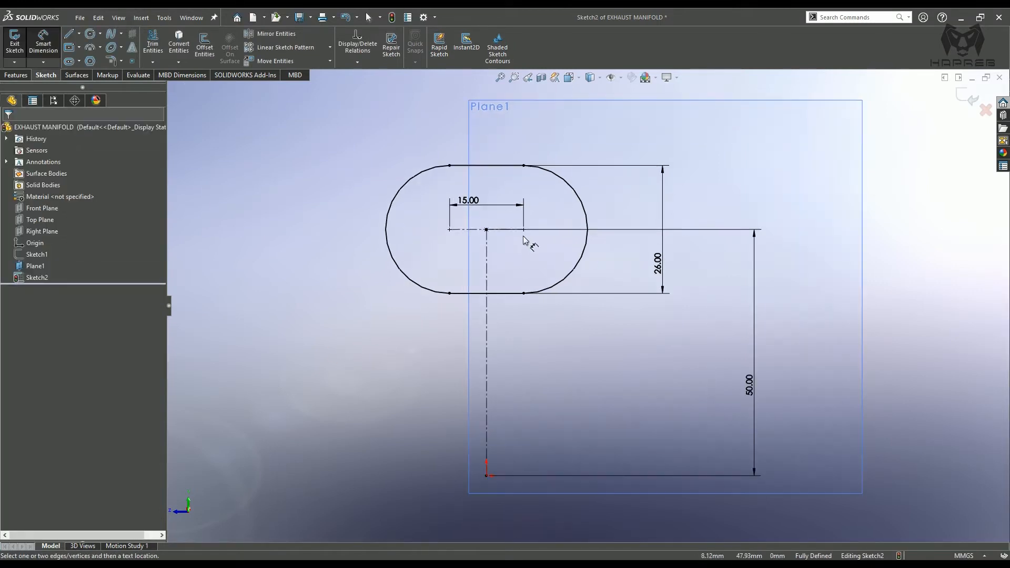
pyautogui.click(90, 34)
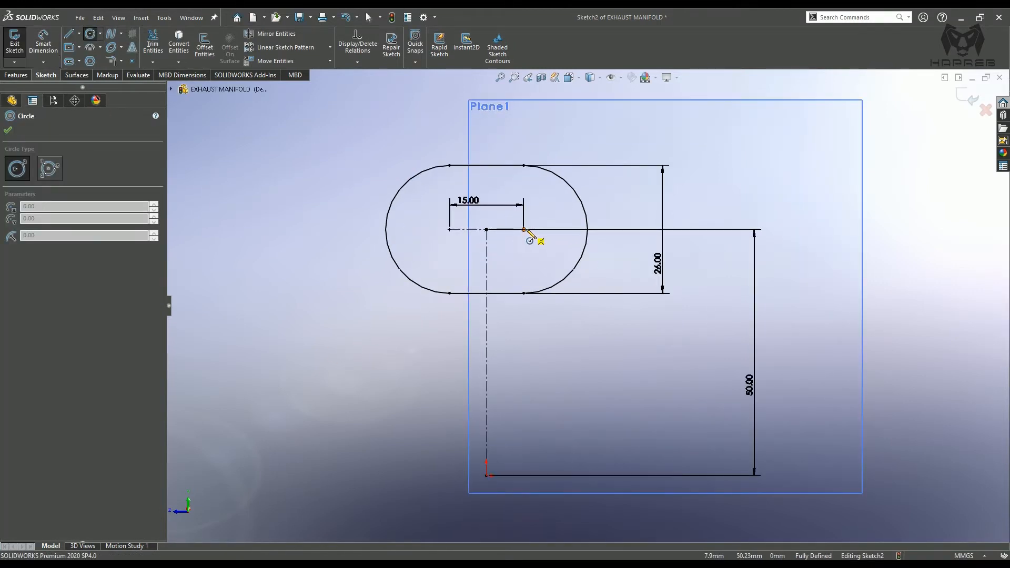
pyautogui.click(523, 229)
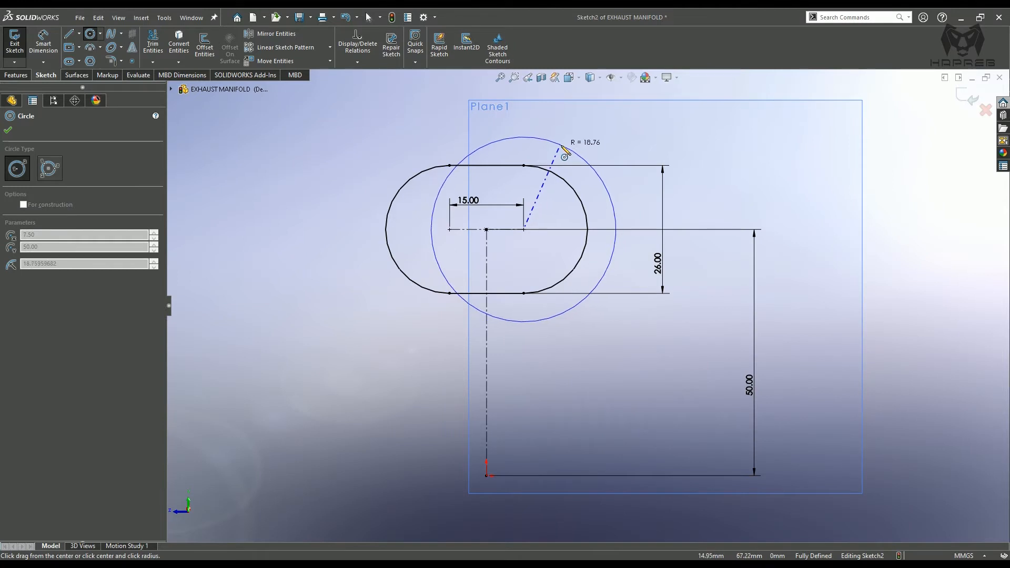
pyautogui.click(561, 149)
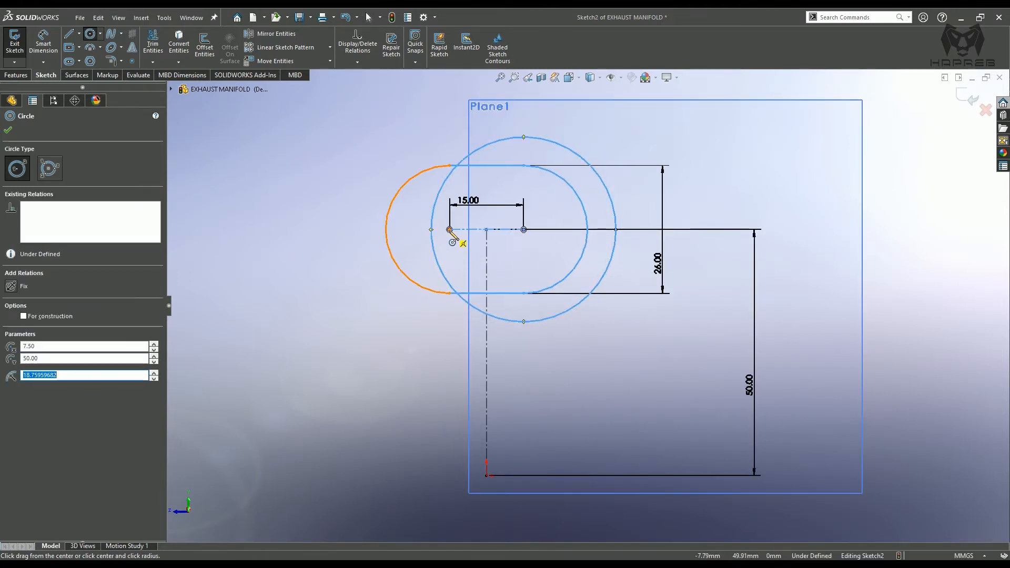
pyautogui.scroll(1, 546, 189)
pyautogui.scroll(-1, 548, 183)
pyautogui.press('Escape')
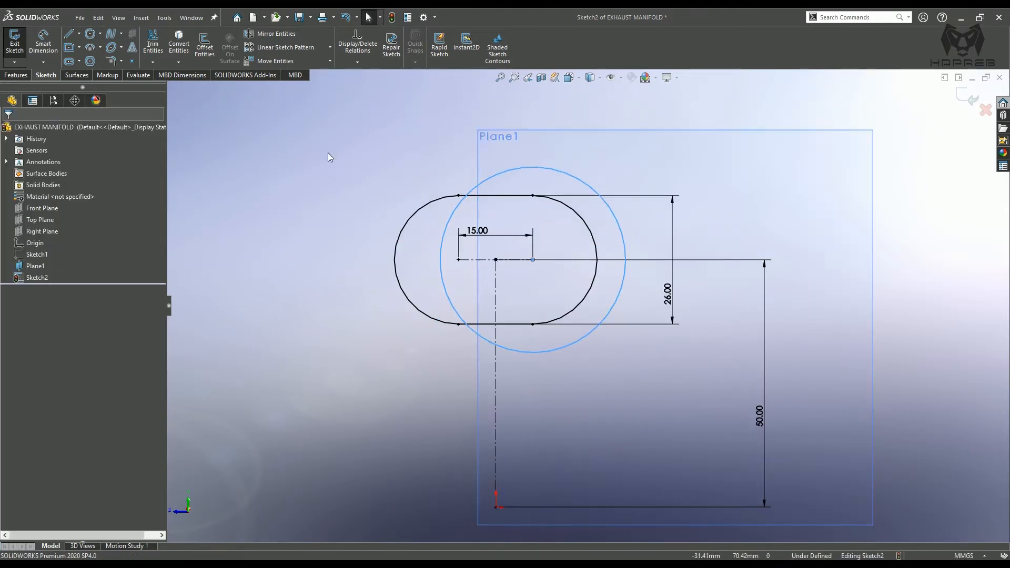
pyautogui.press('l')
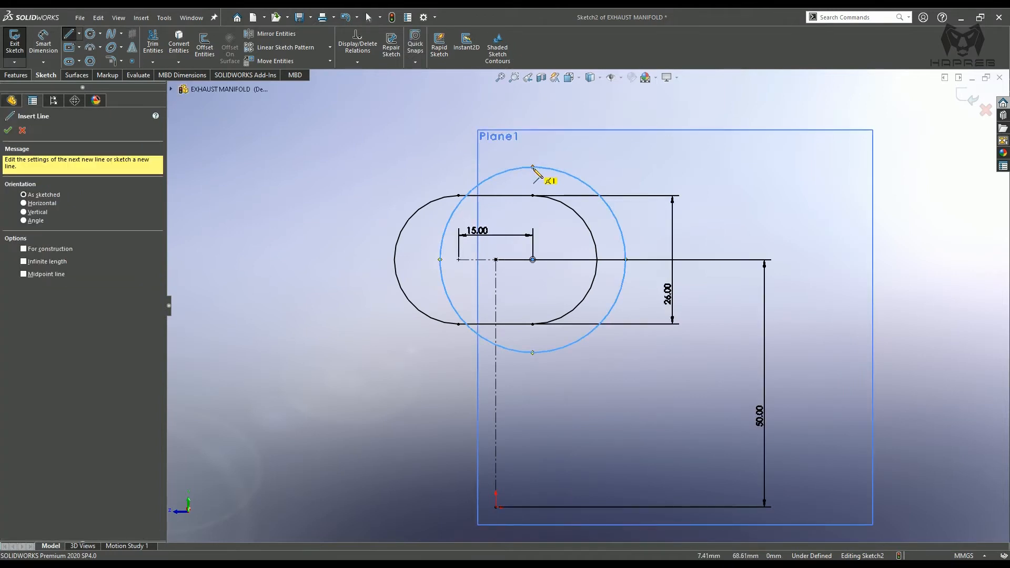
pyautogui.press('Escape')
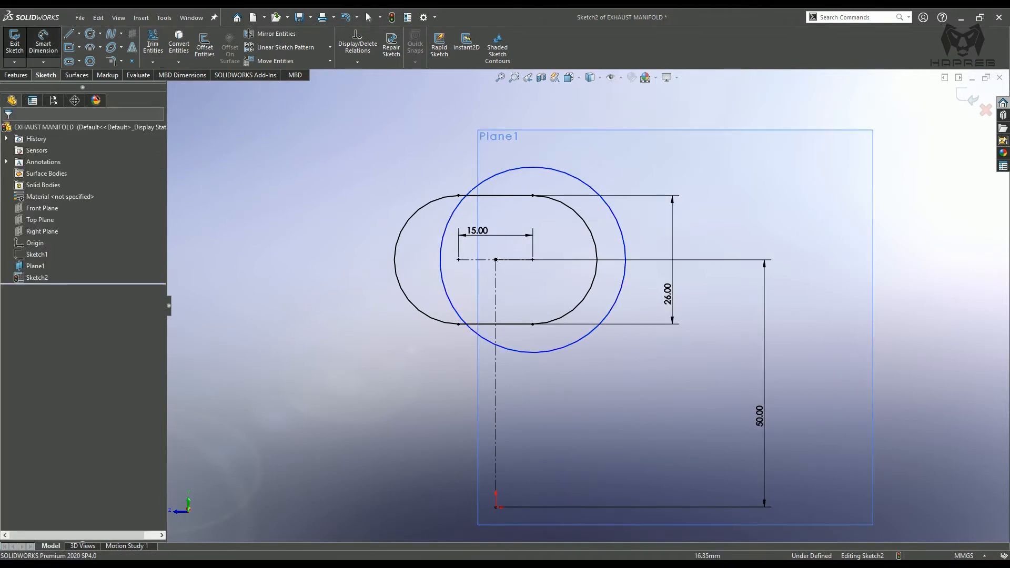
pyautogui.click(575, 181)
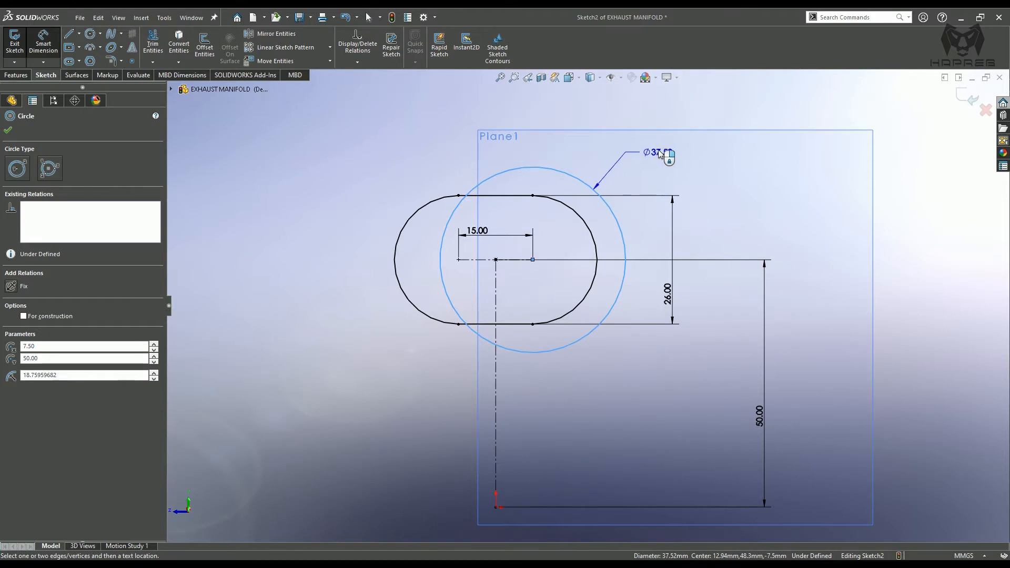
pyautogui.press('Escape')
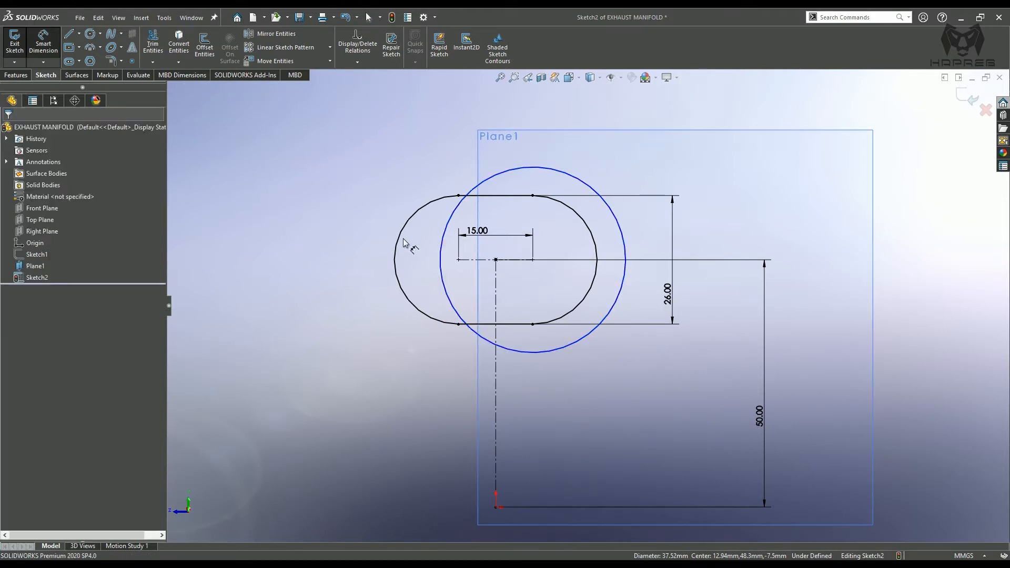
# Sketch a second circle of similar size on the slot's left arc center and make the two circles equal
pyautogui.click(90, 33)
pyautogui.click(459, 259)
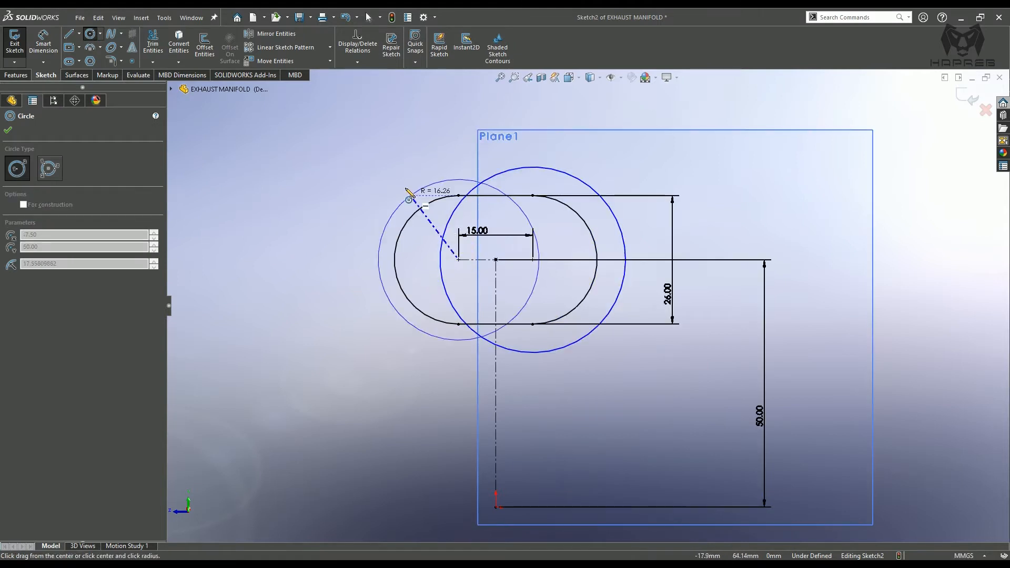
pyautogui.click(411, 181)
pyautogui.press('Escape')
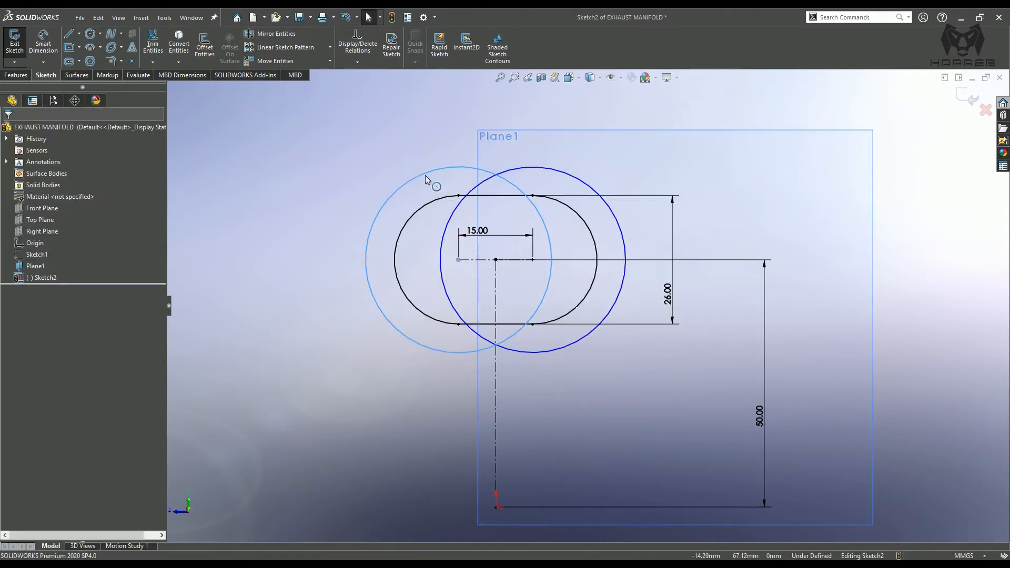
pyautogui.click(428, 180)
pyautogui.keyDown('ctrl'); pyautogui.click(483, 185); pyautogui.keyUp('ctrl')
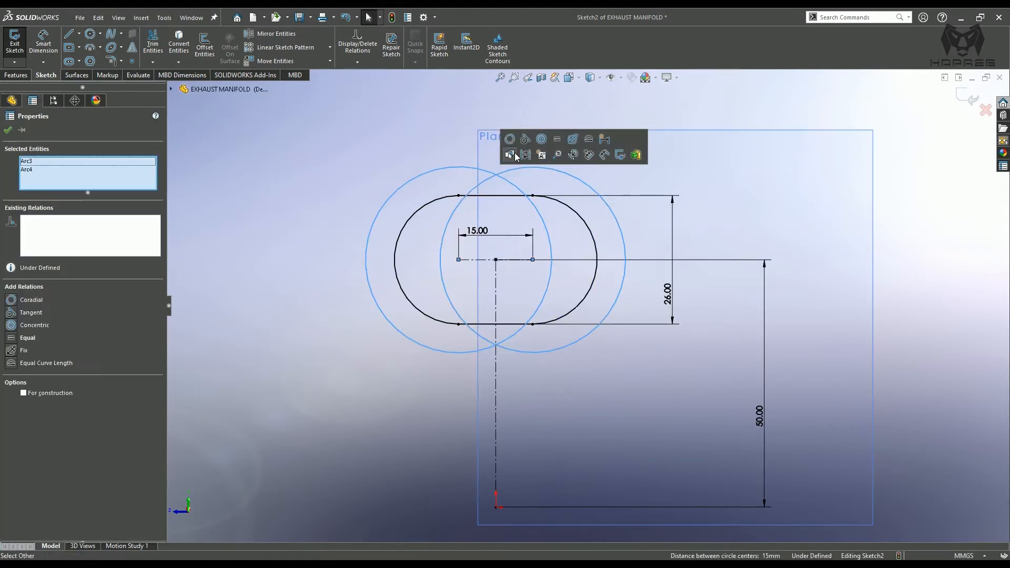
pyautogui.click(559, 141)
pyautogui.click(342, 163)
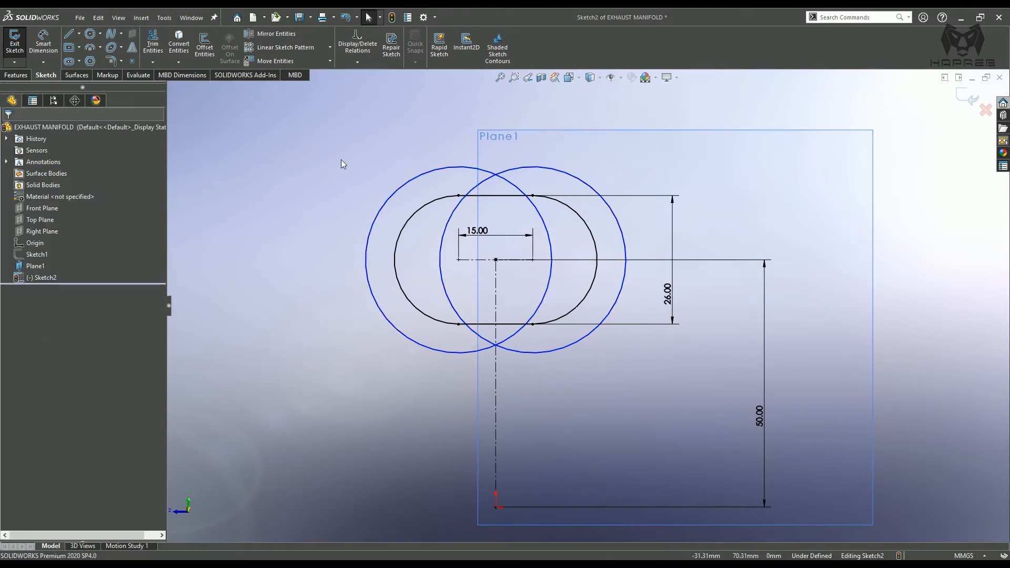
# Sketch a horizontal line about 34 mm long from the right circle's top point, running left across the left circle's top
pyautogui.click(69, 35)
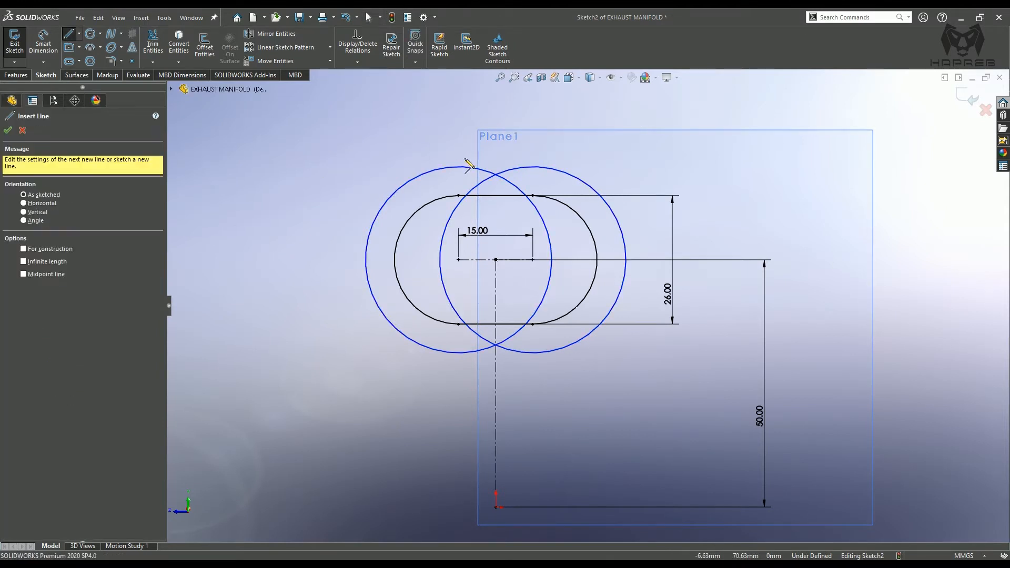
pyautogui.click(532, 166)
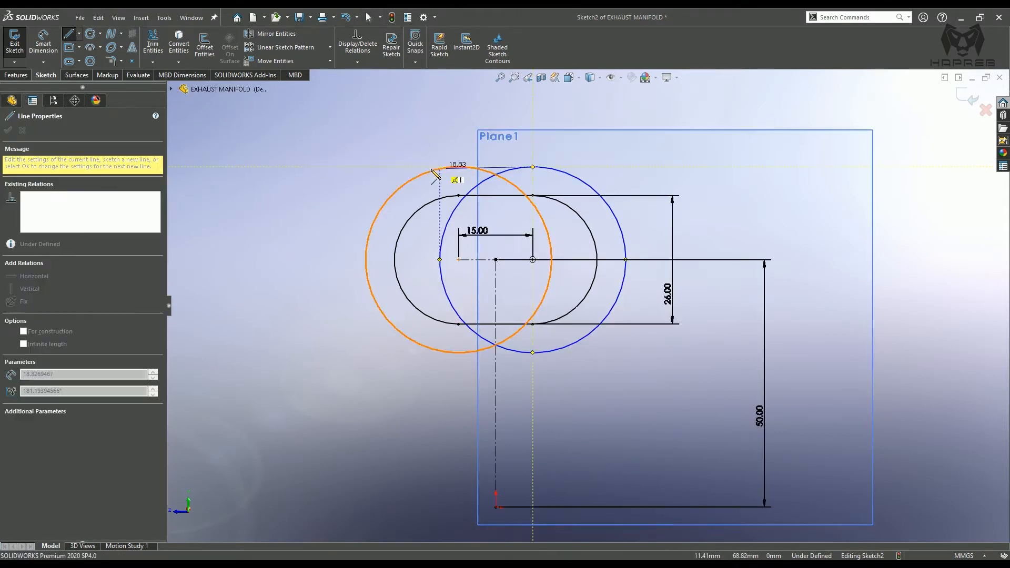
pyautogui.click(367, 167)
pyautogui.press('Escape')
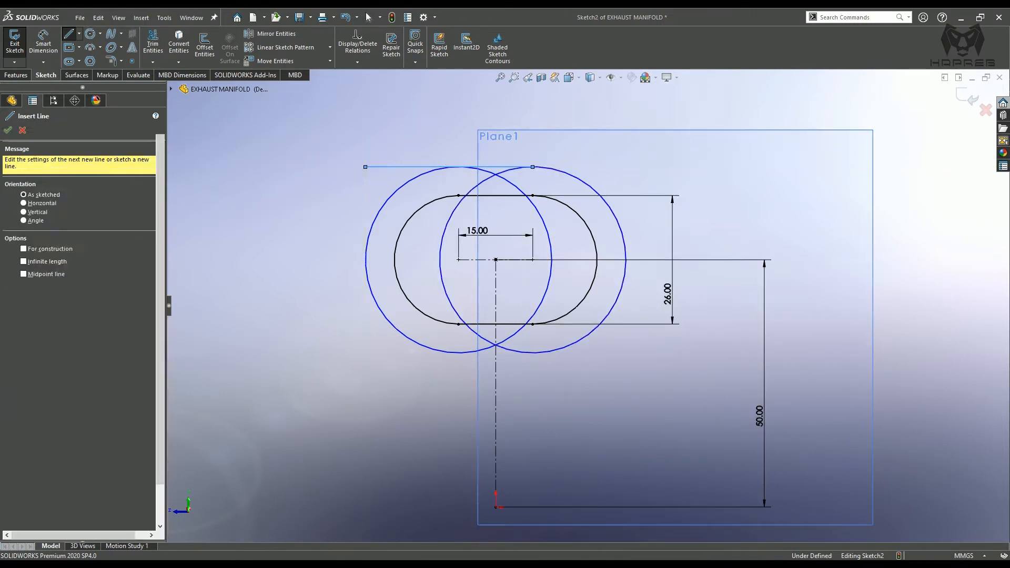
pyautogui.press('Escape')
pyautogui.scroll(-2, 562, 258)
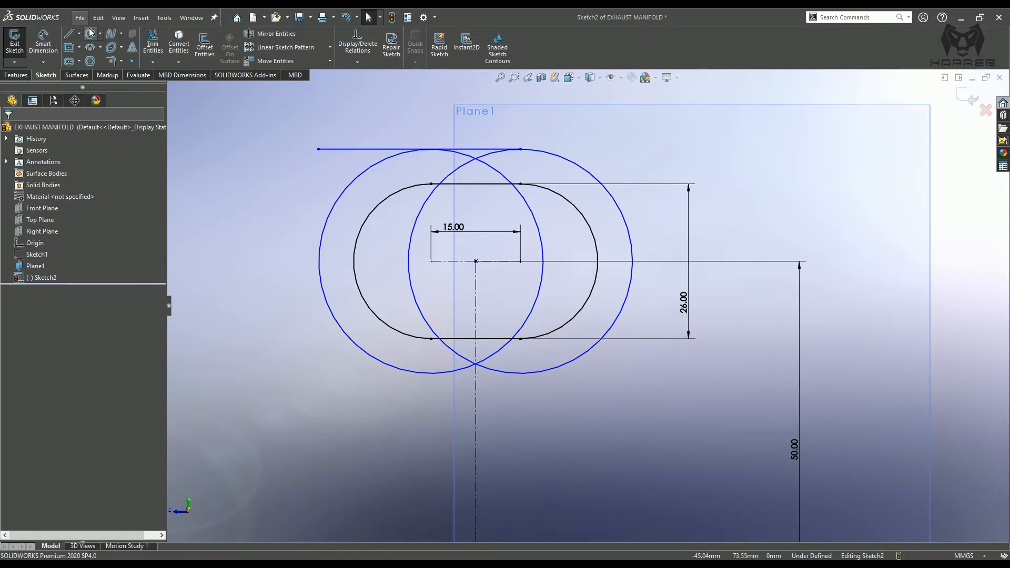
# Connect the left circle's leftmost point to the upper horizontal line's left endpoint with a line about 19 mm long
pyautogui.click(69, 37)
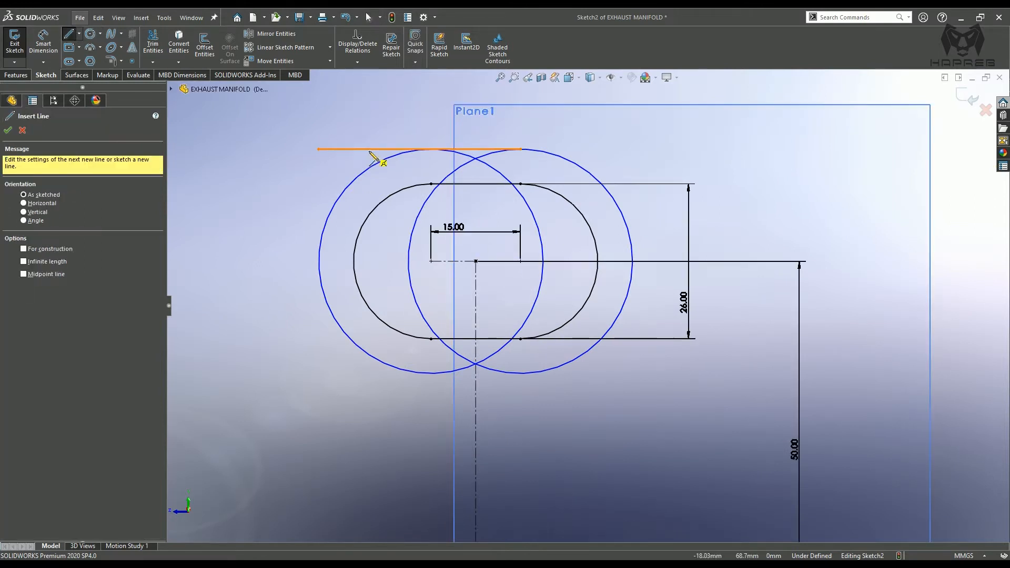
pyautogui.click(319, 261)
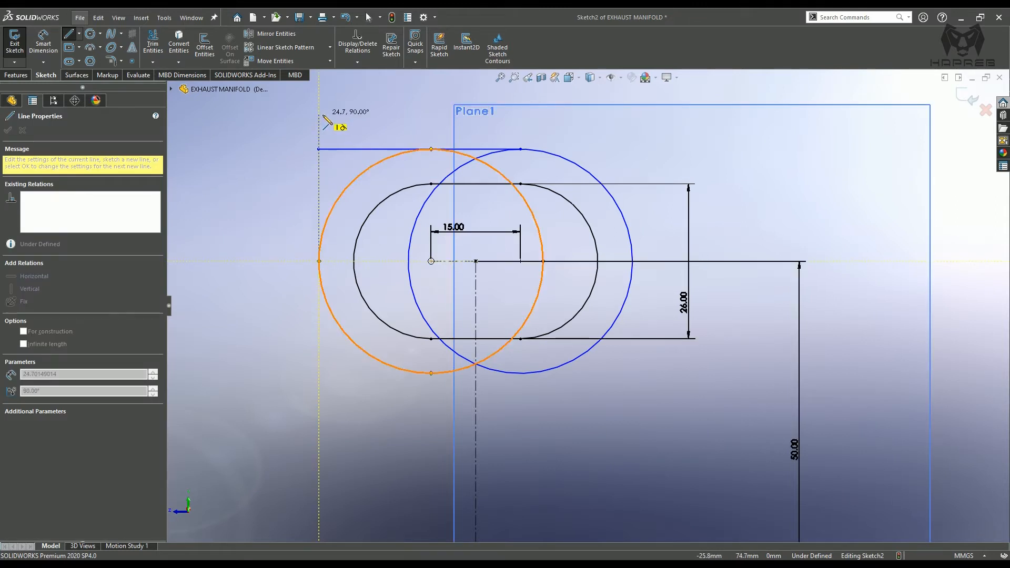
pyautogui.click(318, 150)
pyautogui.press('Escape')
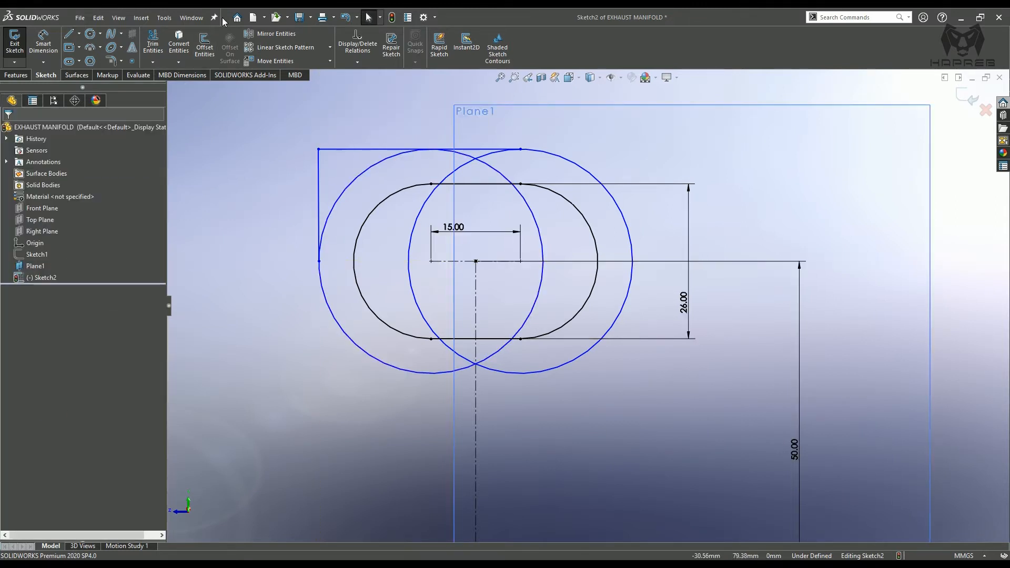
pyautogui.press('f')
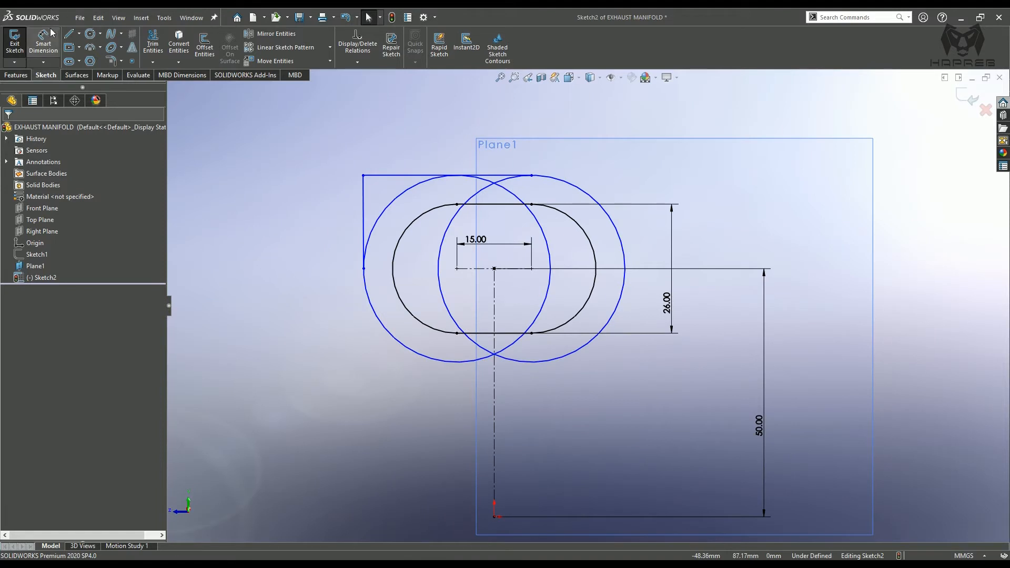
# Sketch a lower-right square corner from the right circle's rightmost point to its bottom point, with sides about 19 mm long
pyautogui.click(69, 34)
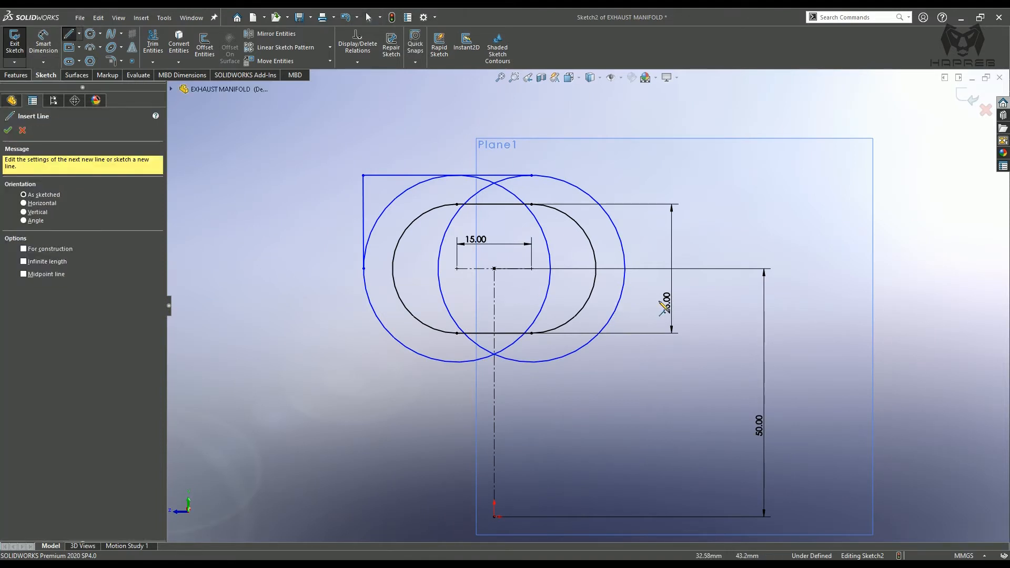
pyautogui.click(625, 269)
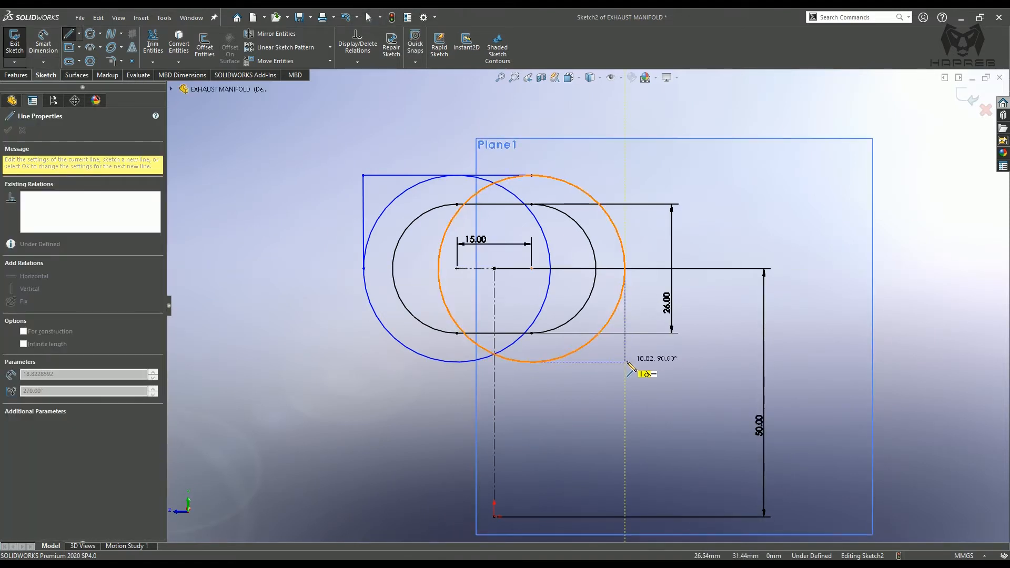
pyautogui.click(625, 361)
pyautogui.click(531, 362)
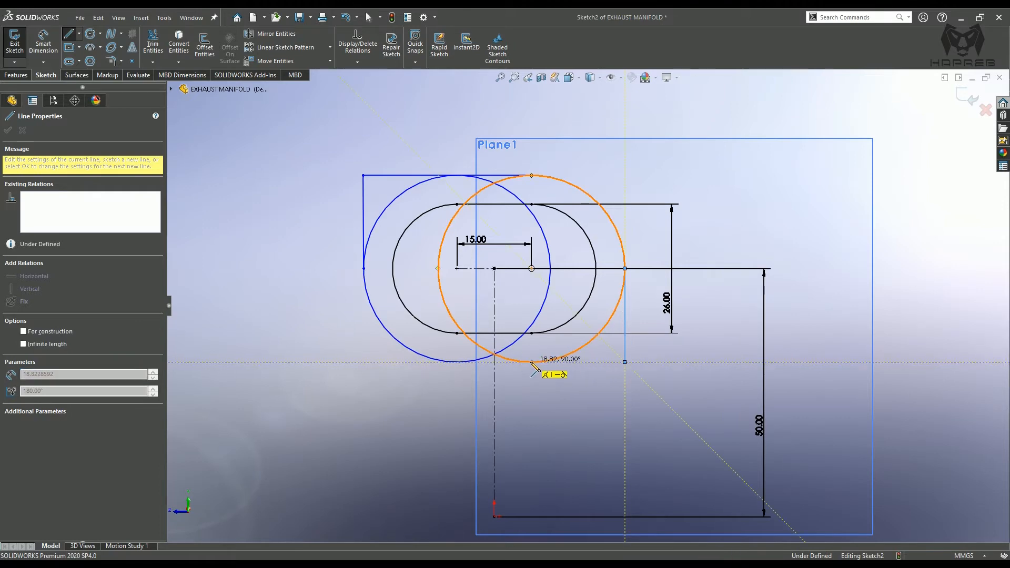
pyautogui.press('Escape')
# Make the left side line vertical and check the relations of the other three corner lines
pyautogui.click(367, 204)
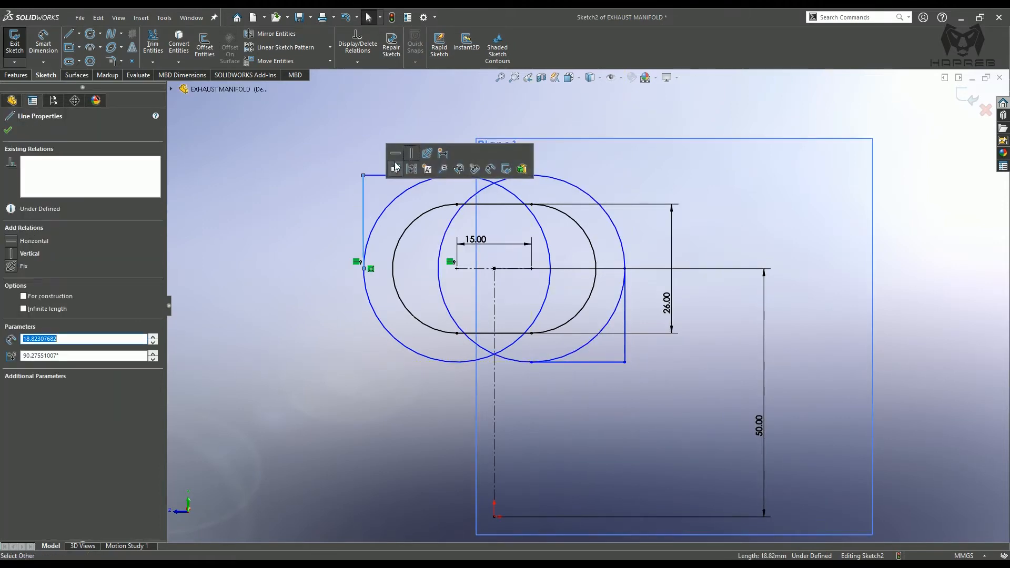
pyautogui.click(408, 162)
pyautogui.press('Escape')
pyautogui.click(398, 175)
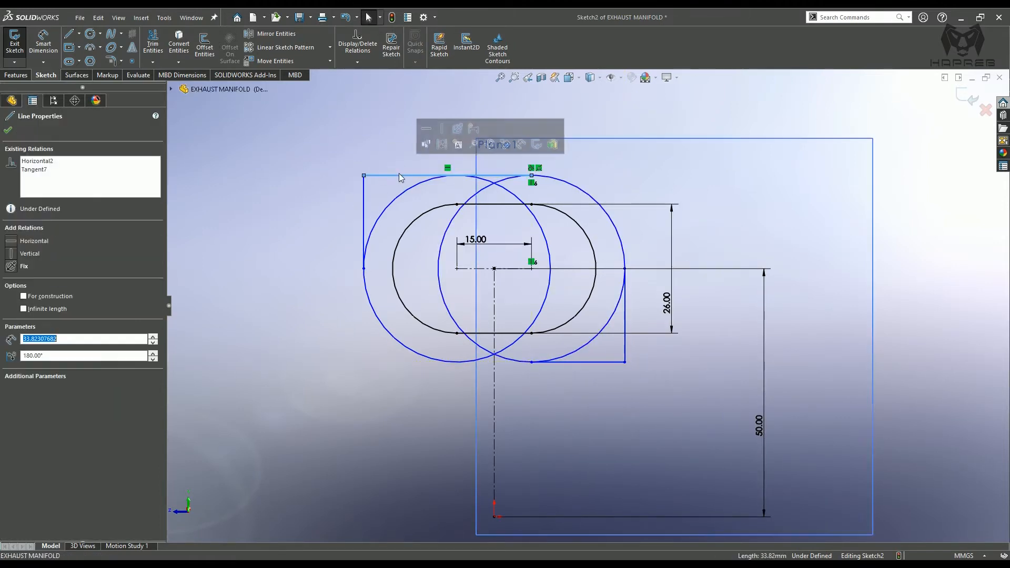
pyautogui.click(600, 362)
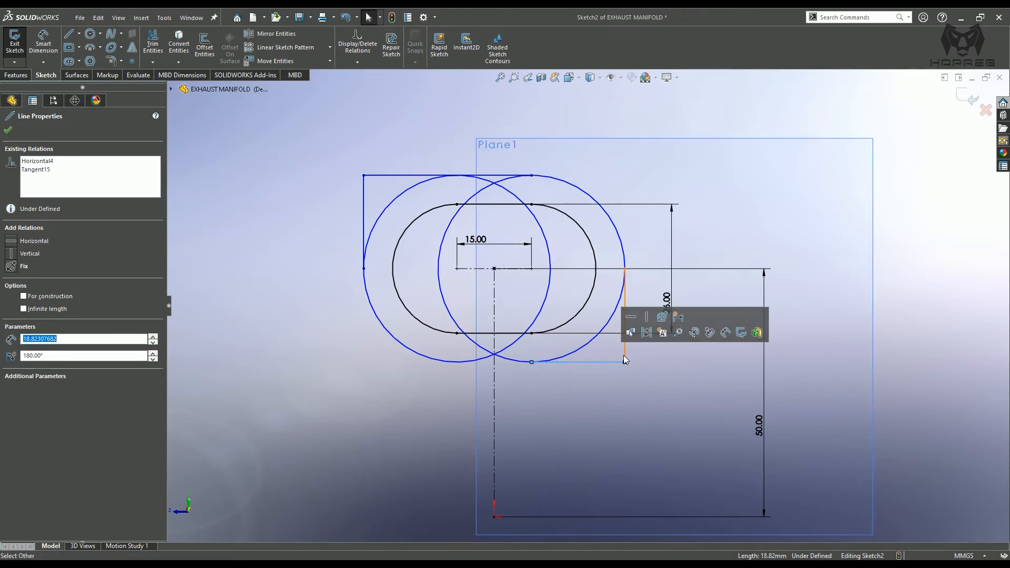
pyautogui.click(624, 349)
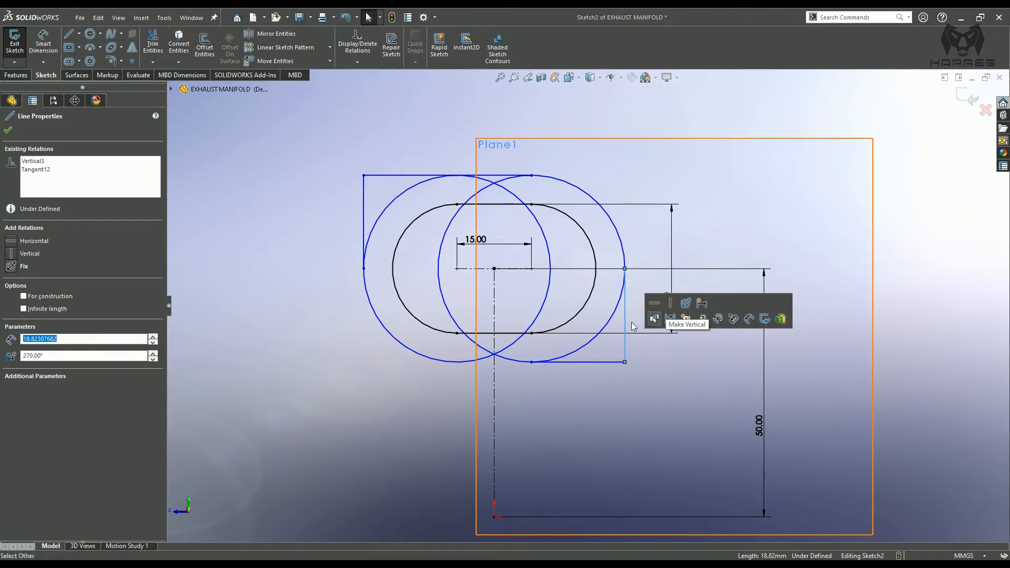
pyautogui.click(360, 317)
# Power-trim the left circle's upper-left arc and the overlapping circle arcs between the slot and the upper horizontal line
pyautogui.click(153, 47)
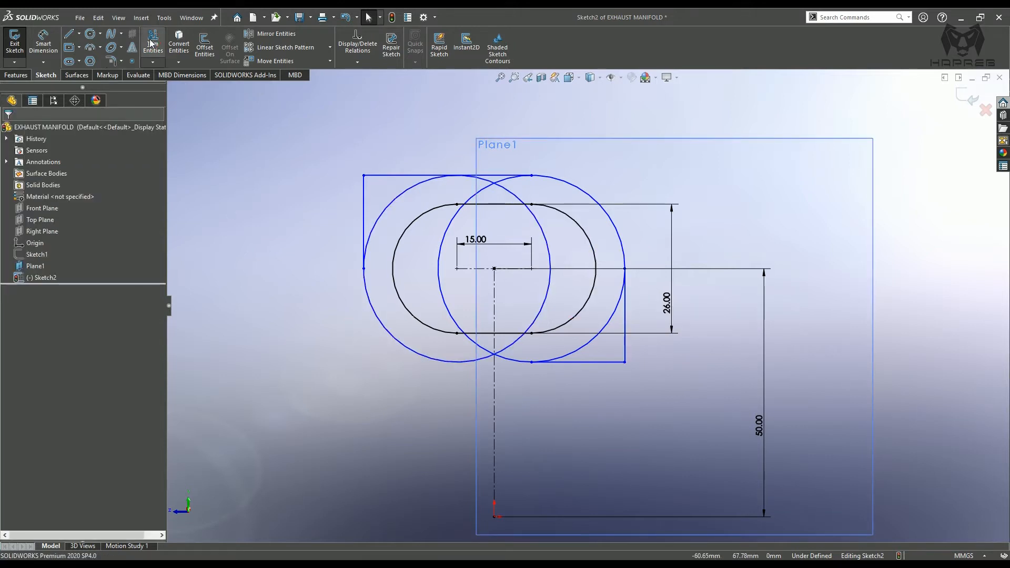
pyautogui.scroll(-1, 369, 116)
pyautogui.scroll(-4, 494, 202)
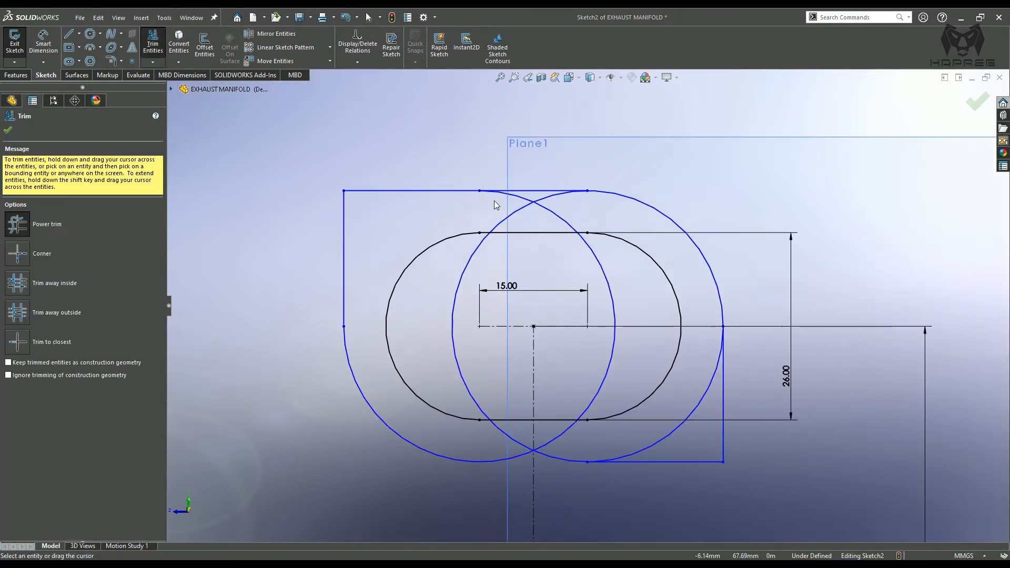
pyautogui.moveTo(525, 219)
pyautogui.mouseDown()
pyautogui.moveTo(577, 218)
pyautogui.moveTo(523, 244)
pyautogui.mouseUp()
pyautogui.scroll(4, 565, 246)
pyautogui.scroll(-2, 616, 482)
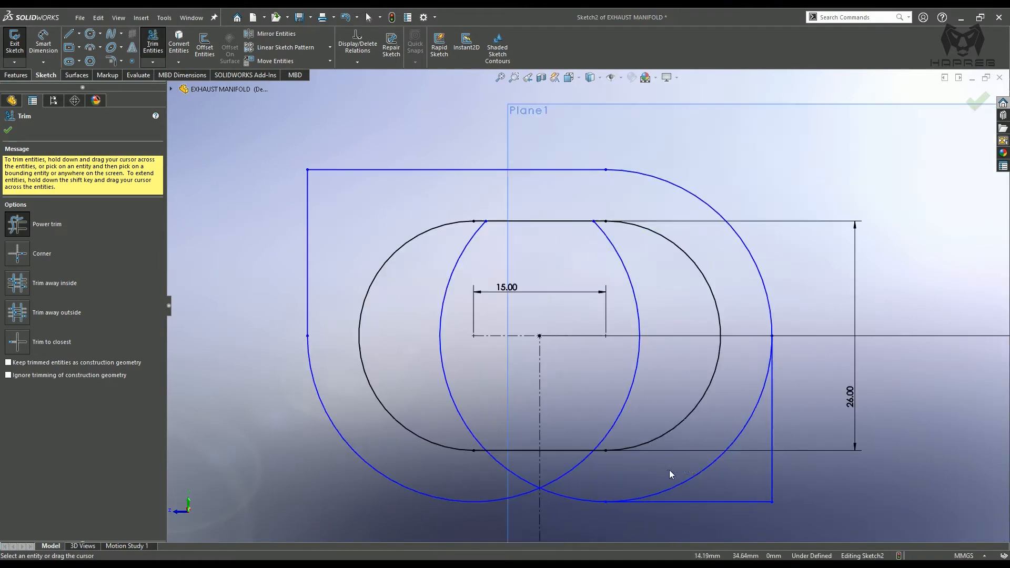
pyautogui.scroll(1, 699, 466)
pyautogui.scroll(-1, 680, 479)
pyautogui.scroll(1, 659, 447)
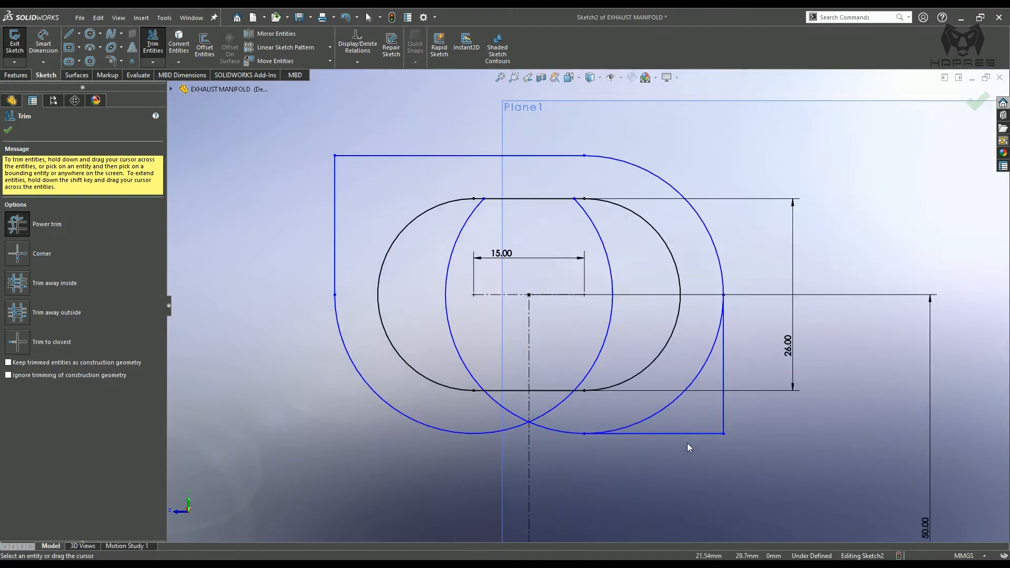
pyautogui.press('Escape')
# Replace the lower horizontal line with one from the lower-right corner to the left circle's bottom point
pyautogui.click(651, 434)
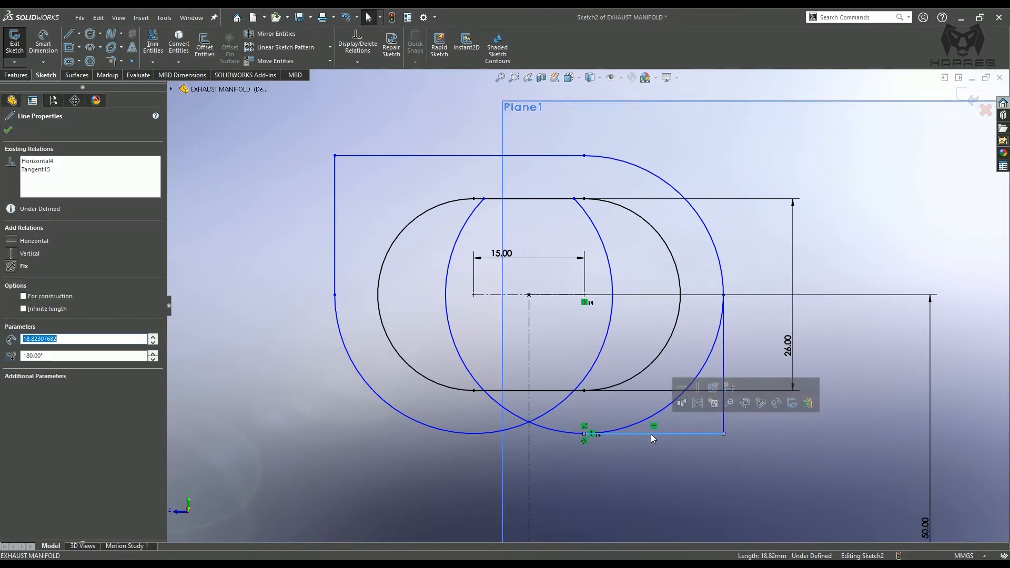
pyautogui.press('Delete')
pyautogui.click(68, 34)
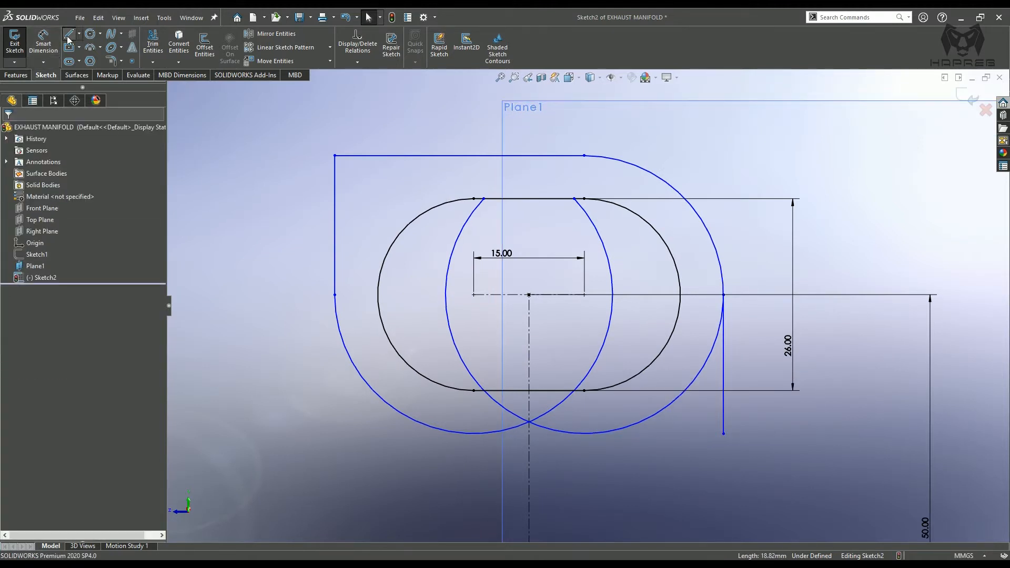
pyautogui.click(724, 435)
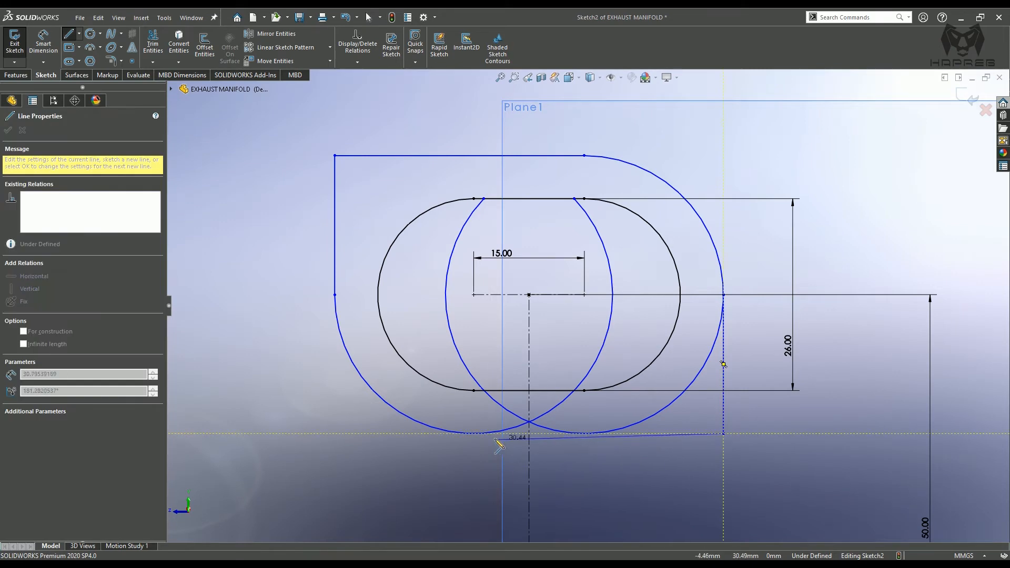
pyautogui.click(473, 434)
pyautogui.press('Escape')
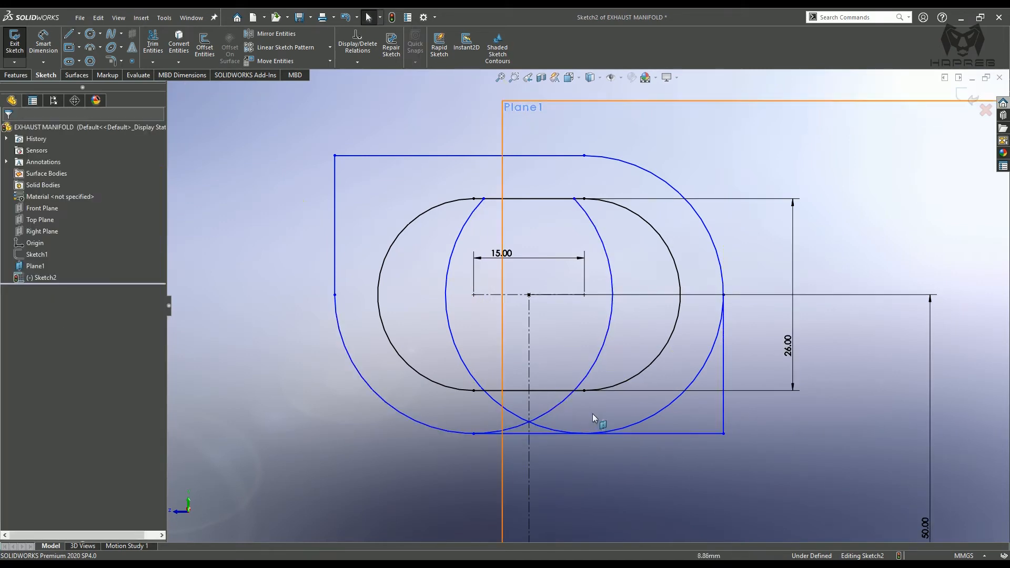
# Power-trim the circle arcs inside and below the slot and the right circle's lower-right arc, leaving one closed outer outline
pyautogui.click(154, 48)
pyautogui.moveTo(434, 324); pyautogui.dragTo(570, 359)
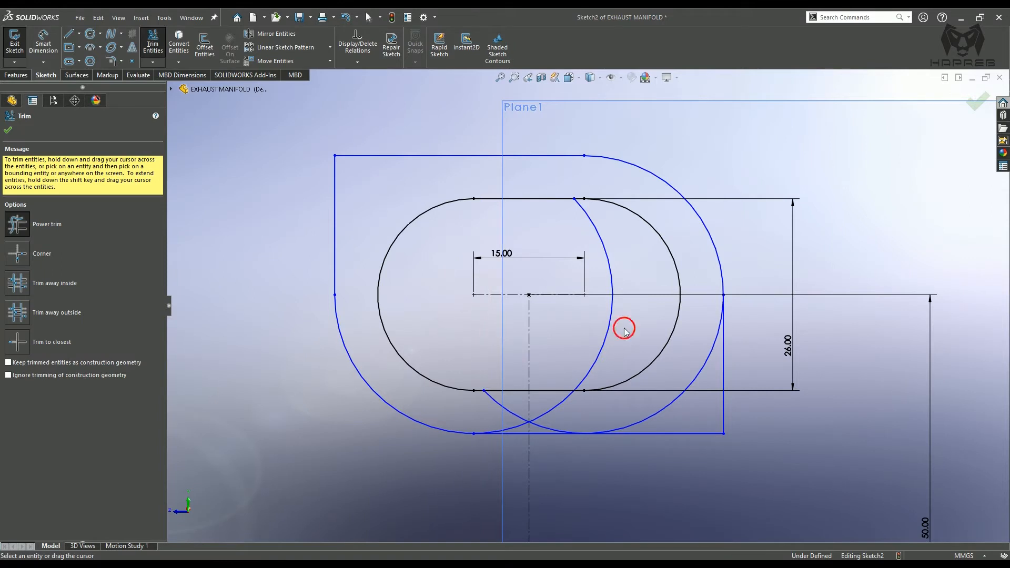
pyautogui.moveTo(624, 328); pyautogui.dragTo(592, 387)
pyautogui.scroll(-2, 505, 418)
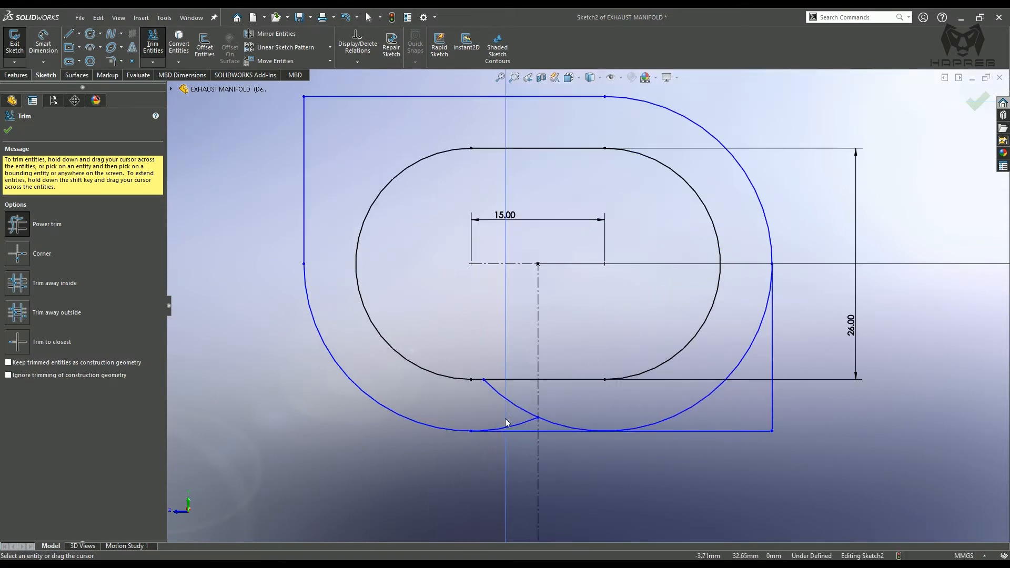
pyautogui.moveTo(520, 422); pyautogui.dragTo(546, 423)
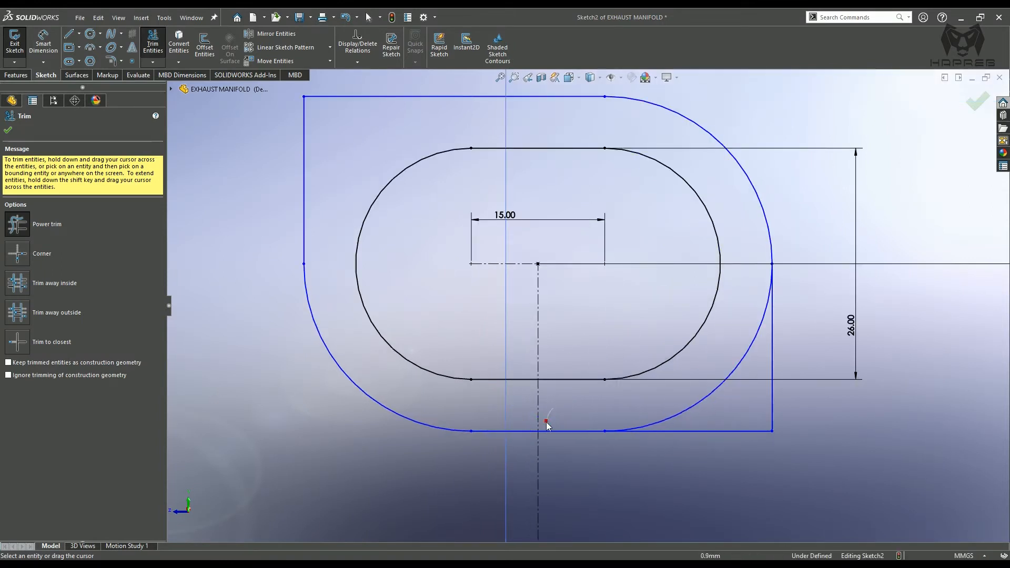
pyautogui.scroll(2, 678, 398)
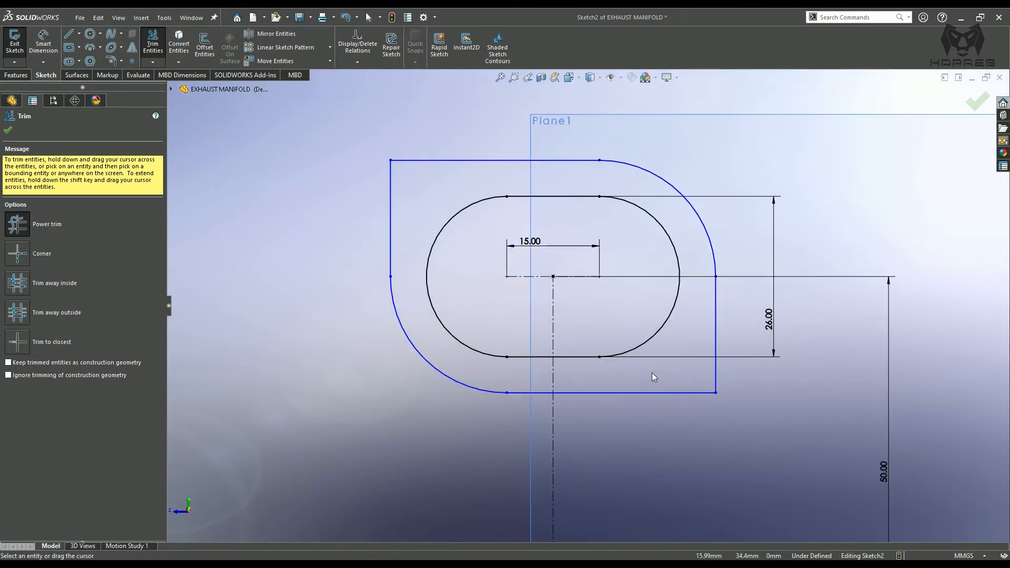
pyautogui.click(8, 130)
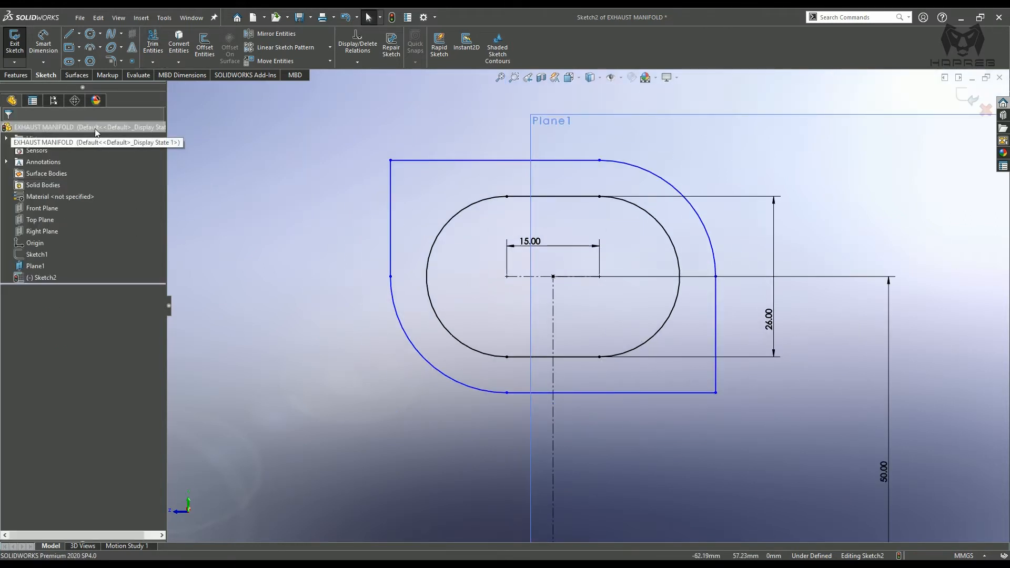
# Dimension the outer outline's upper-right arc with a radius of 18 mm
pyautogui.click(43, 45)
pyautogui.click(642, 169)
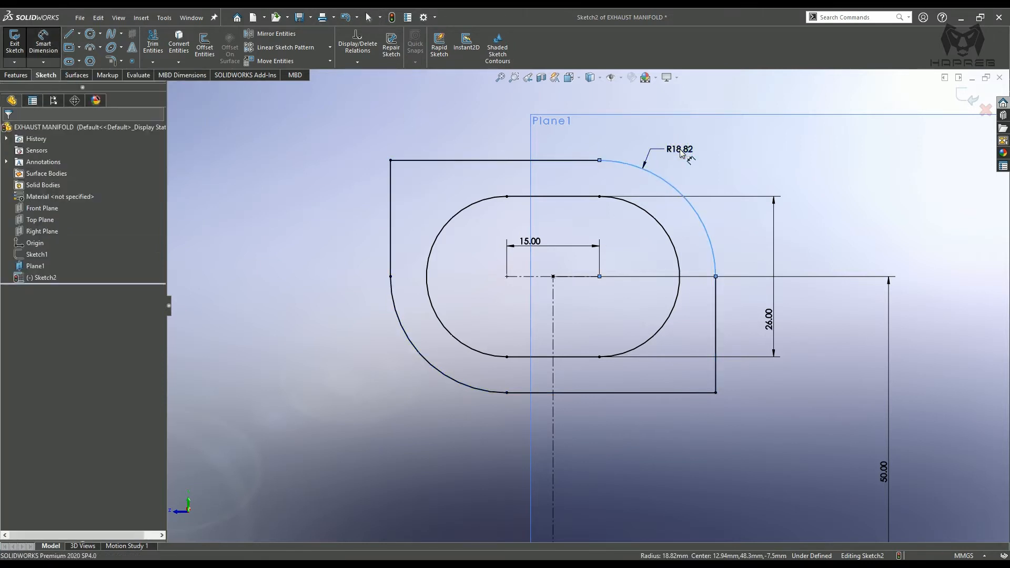
pyautogui.click(676, 153)
pyautogui.write('18')
pyautogui.press('Return')
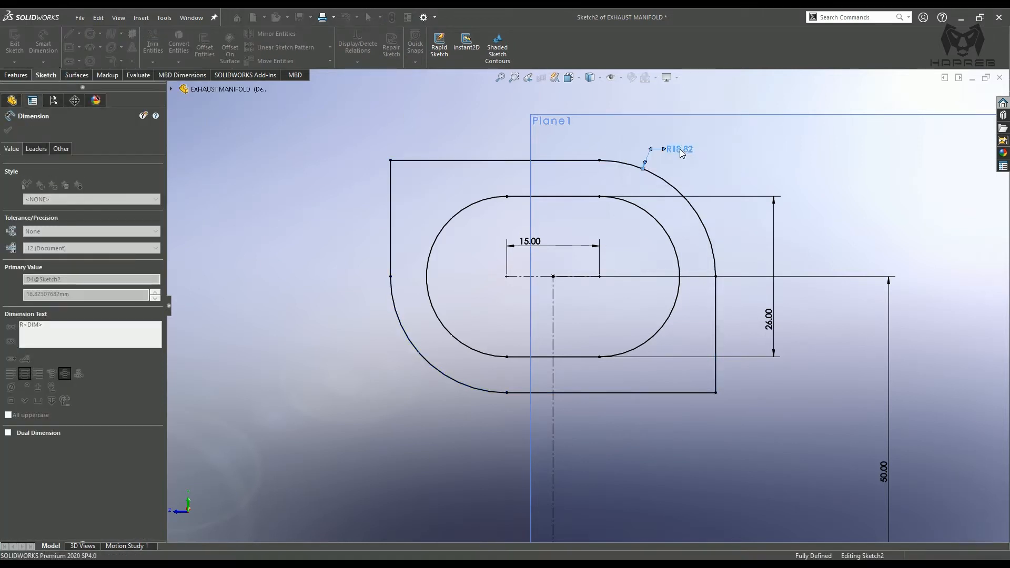
pyautogui.click(338, 236)
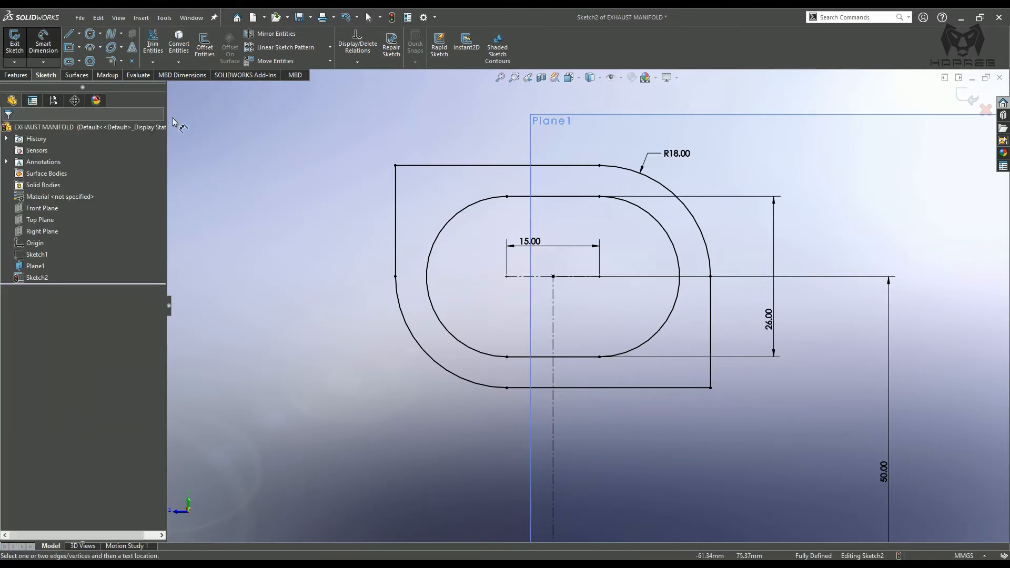
# Round the outer outline's upper-left and lower-right square corners with 5 mm sketch fillets
pyautogui.click(115, 64)
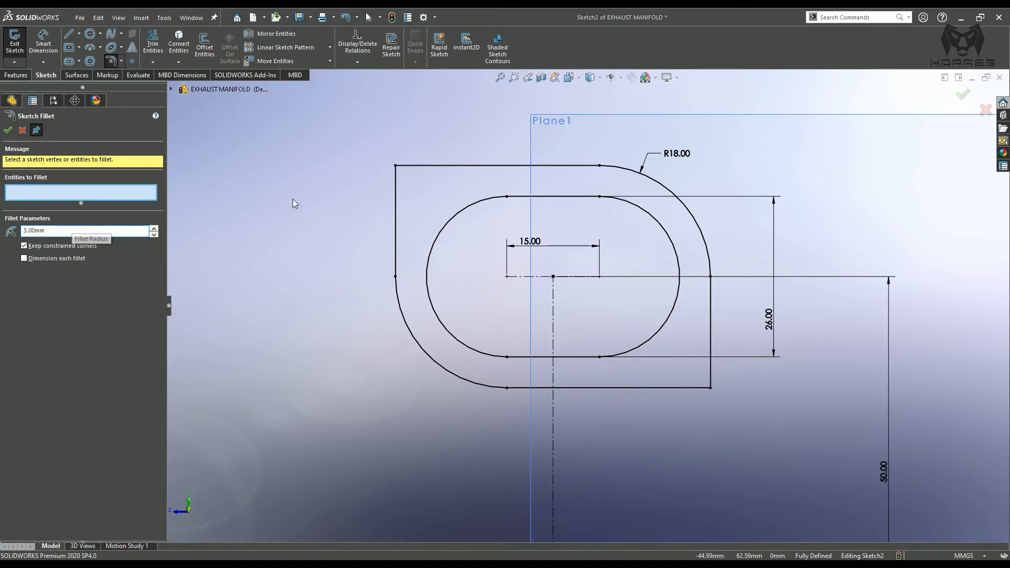
pyautogui.click(395, 166)
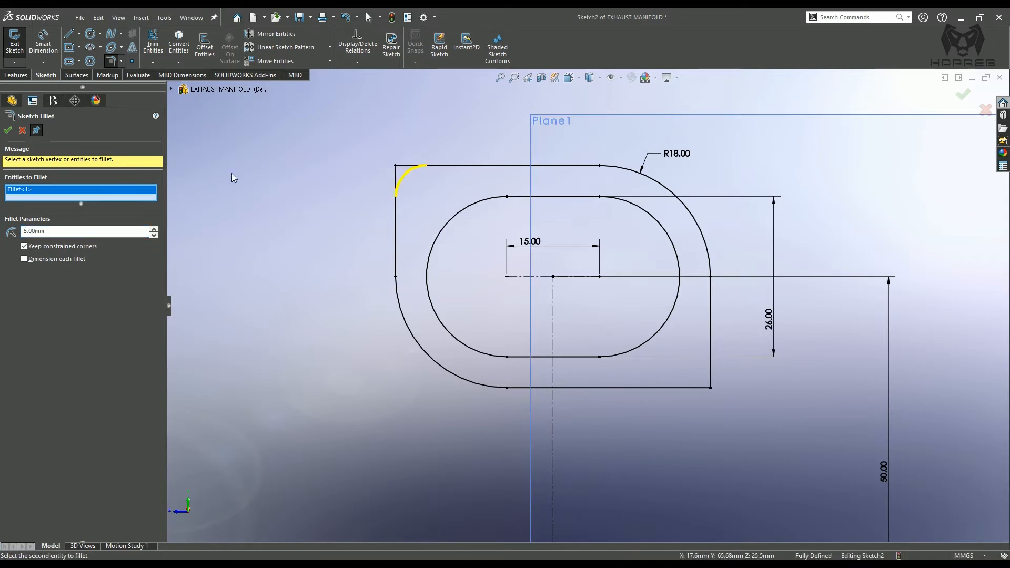
pyautogui.click(8, 130)
pyautogui.scroll(2, 668, 344)
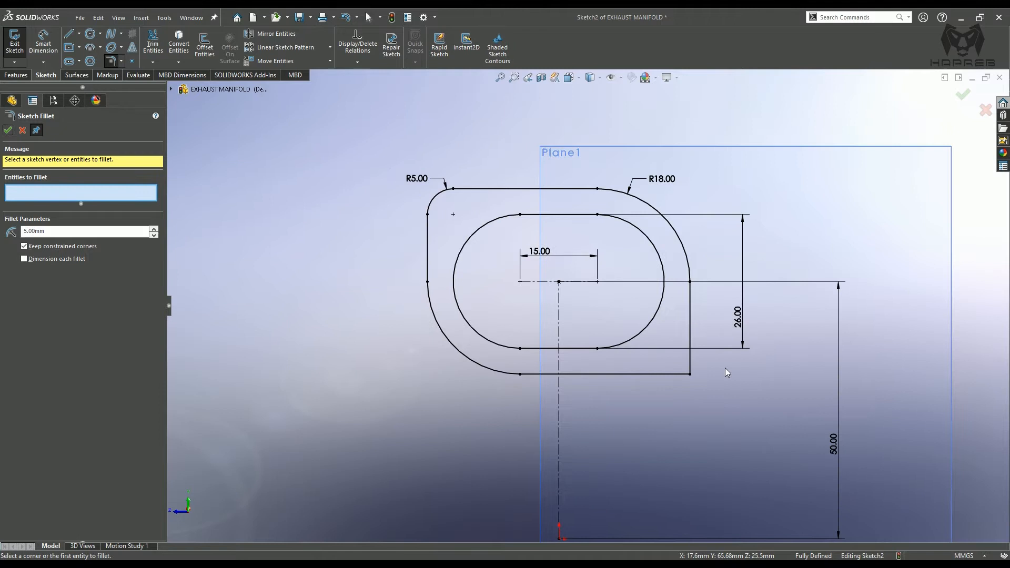
pyautogui.click(690, 375)
pyautogui.rightClick(692, 379)
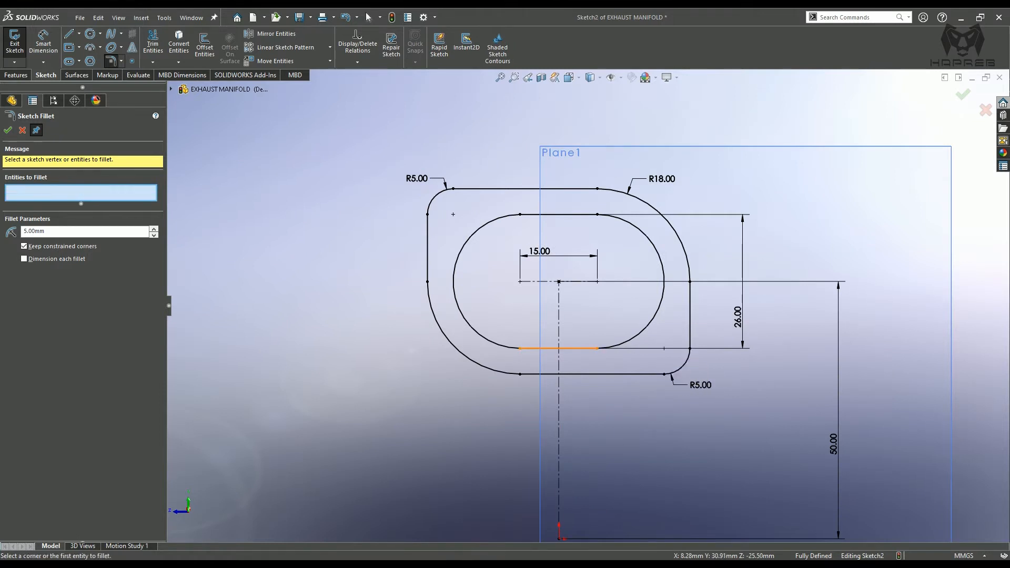
pyautogui.moveTo(526, 360); pyautogui.dragTo(535, 360, button='middle')
pyautogui.click(9, 132)
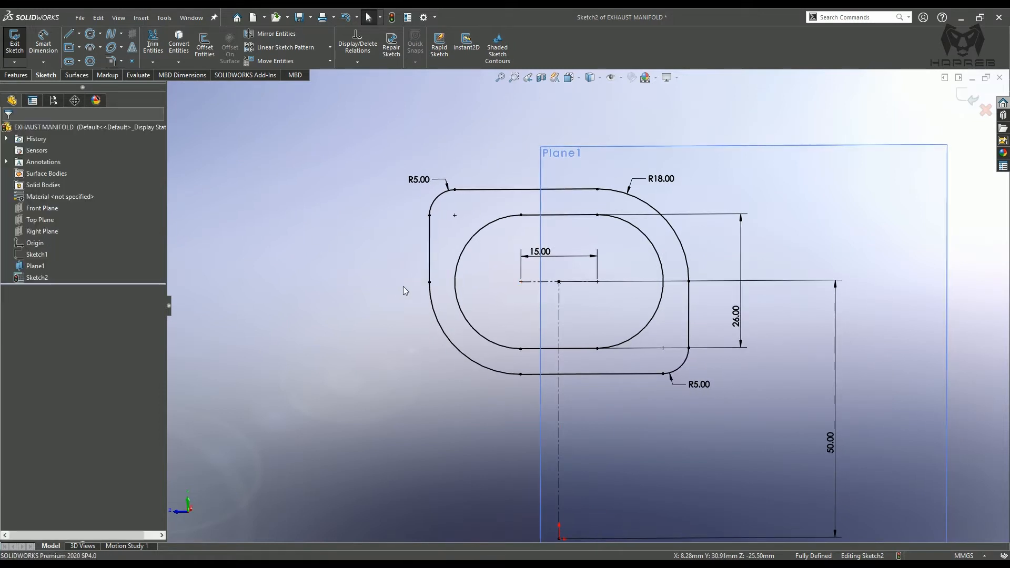
# Draw circles centred on the two corner fillets, about 2.5 mm radius at the lower right and 3 mm at the upper left
pyautogui.hotkey('ctrl', '8')
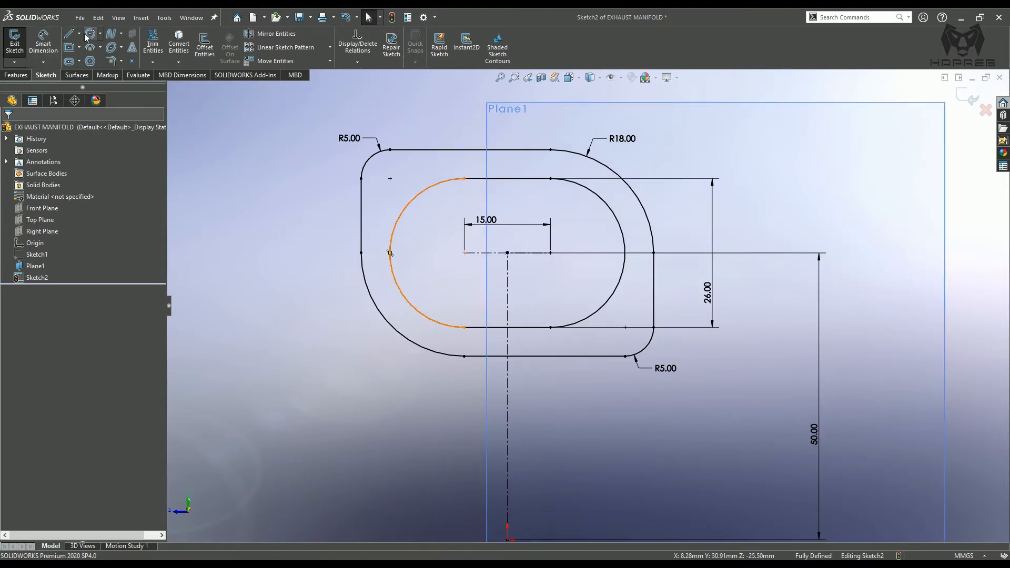
pyautogui.click(90, 33)
pyautogui.click(625, 327)
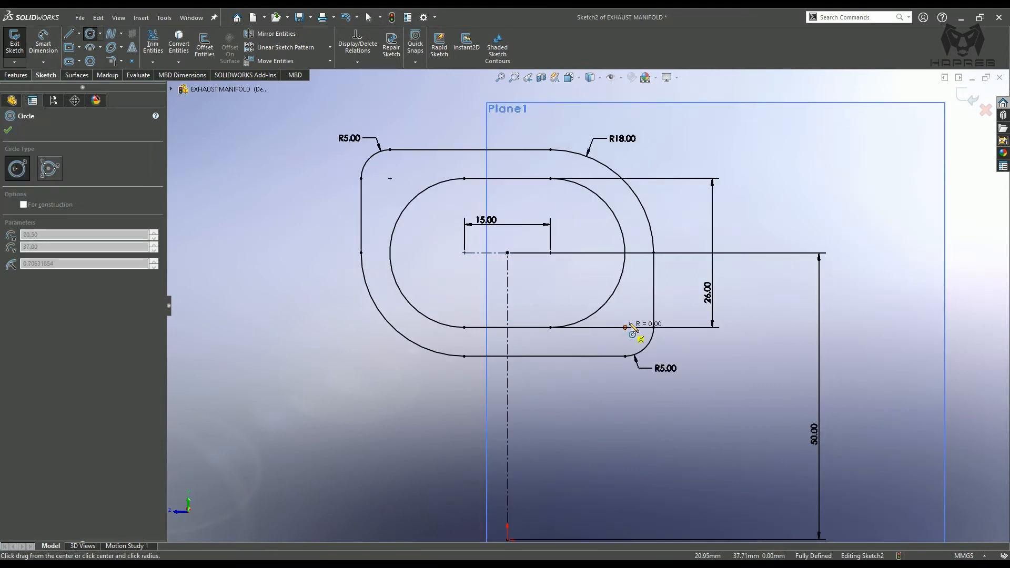
pyautogui.click(635, 317)
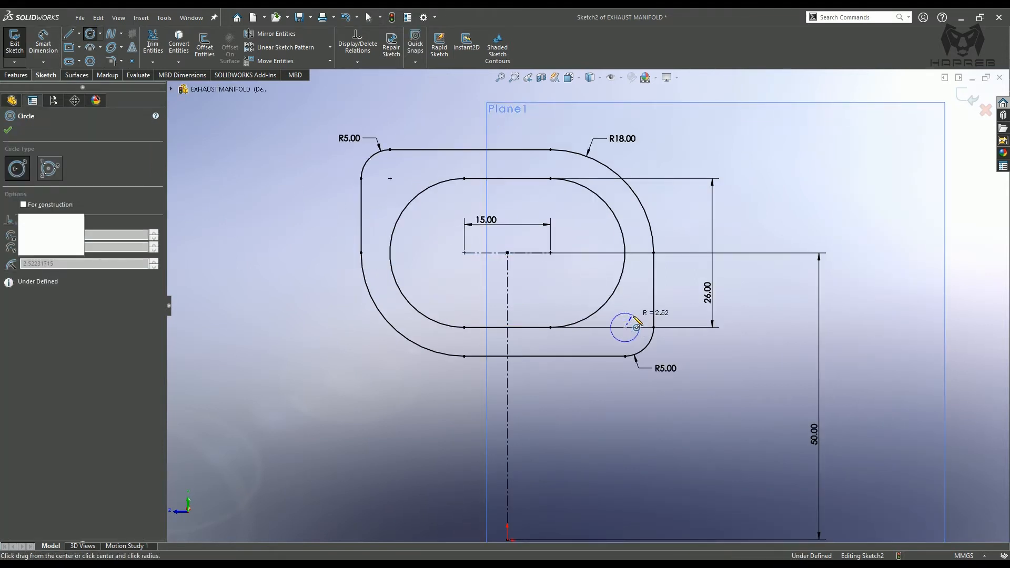
pyautogui.click(390, 178)
pyautogui.click(403, 168)
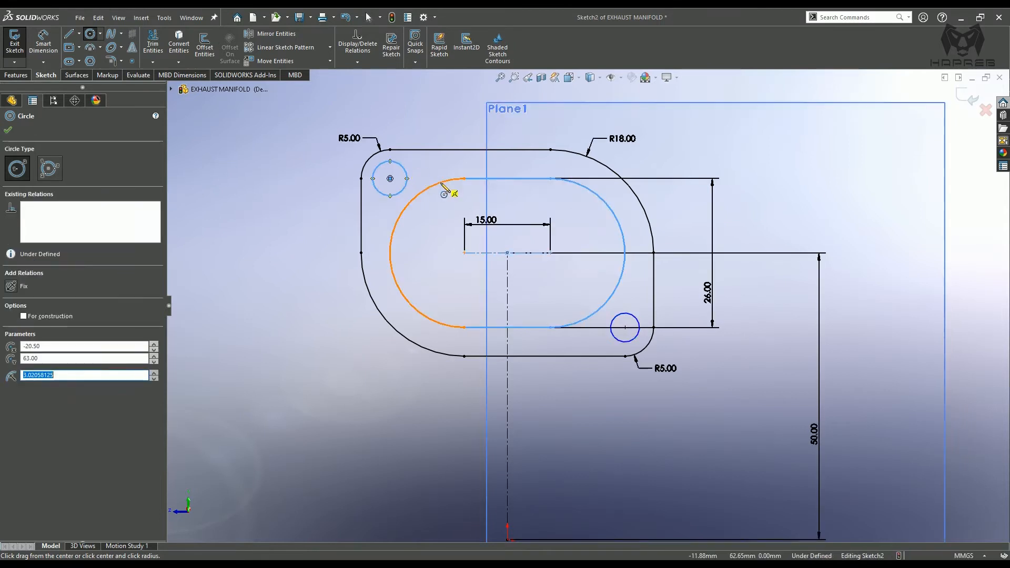
# Dimension the lower-right circle with a diameter of 4 mm
pyautogui.click(37, 41)
pyautogui.click(638, 336)
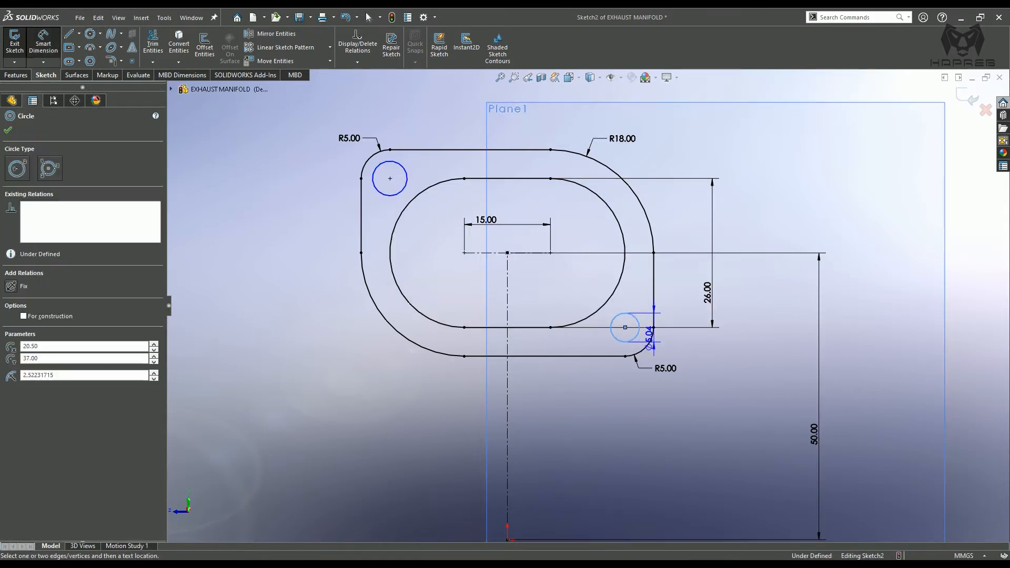
pyautogui.click(680, 346)
pyautogui.write('446343mm')
pyautogui.press('Return')
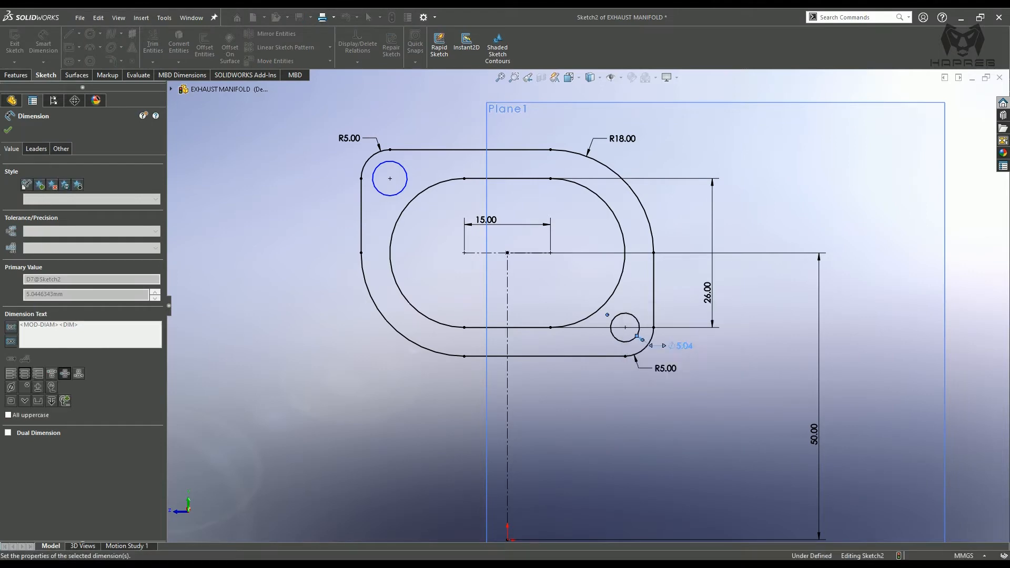
pyautogui.click(396, 384)
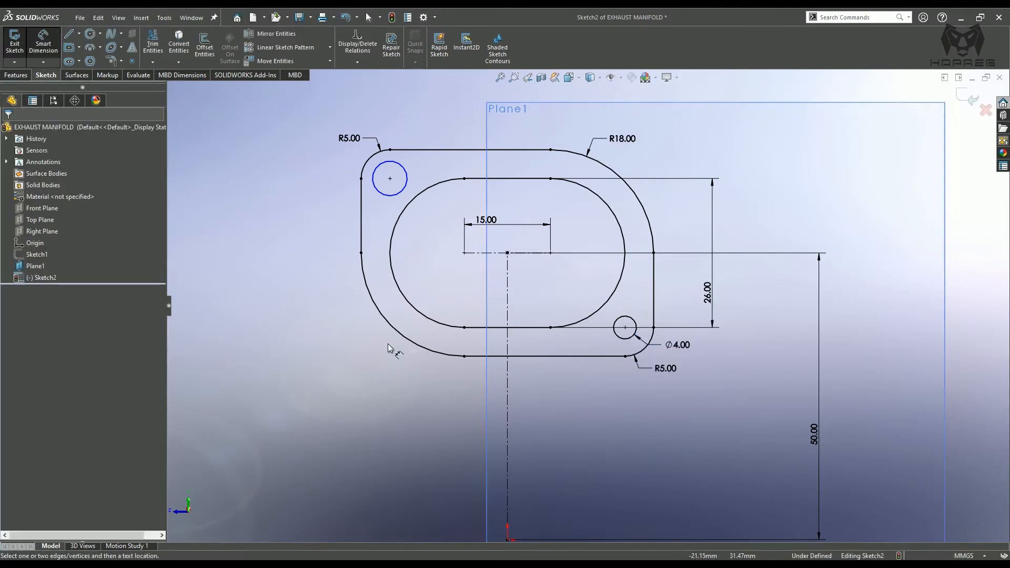
# Make the upper-left circle equal in size to the lower-right circle
pyautogui.click(407, 185)
pyautogui.press('Escape')
pyautogui.press('Escape')
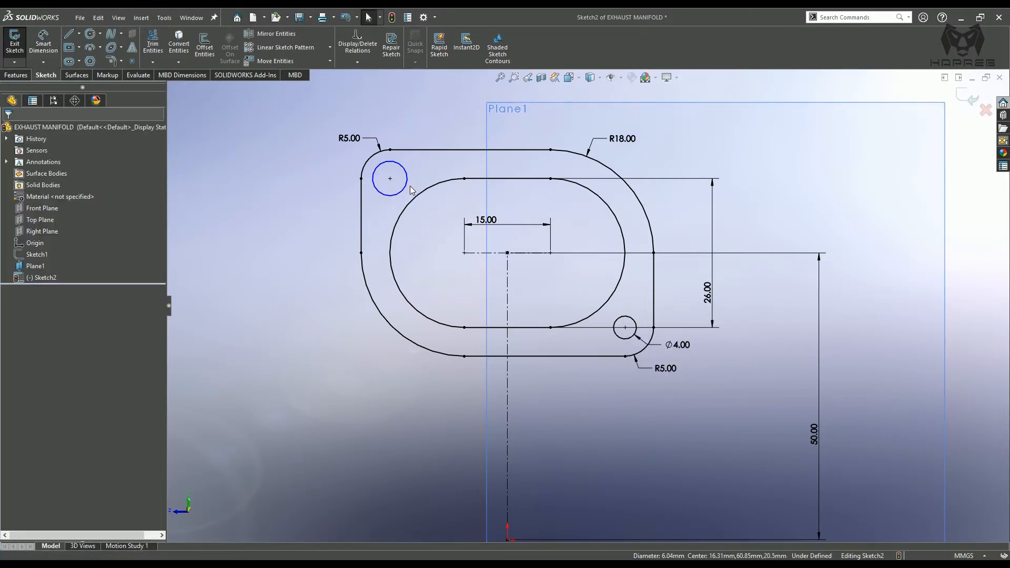
pyautogui.click(407, 188)
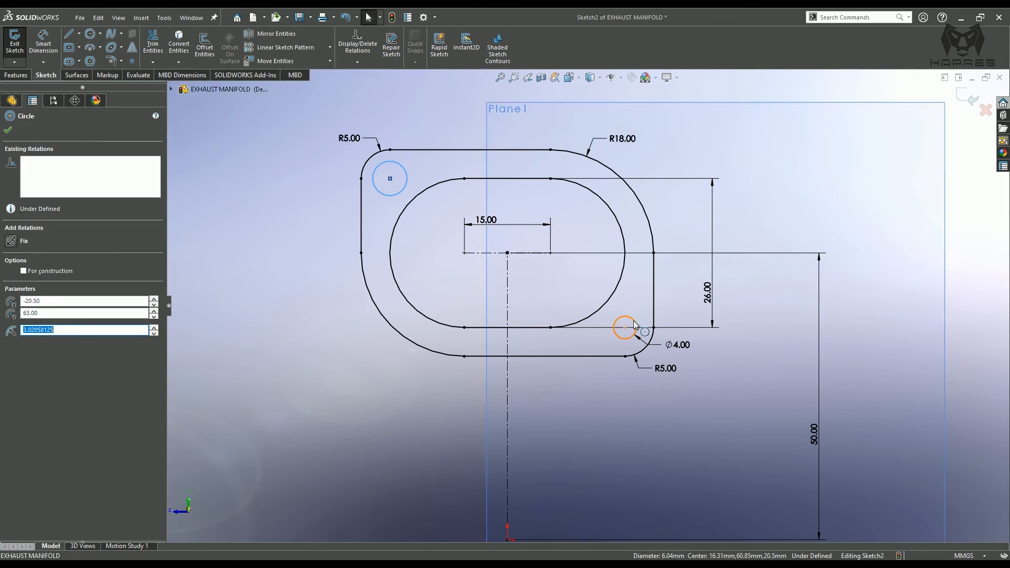
pyautogui.keyDown('ctrl'); pyautogui.click(635, 325); pyautogui.keyUp('ctrl')
pyautogui.click(716, 280)
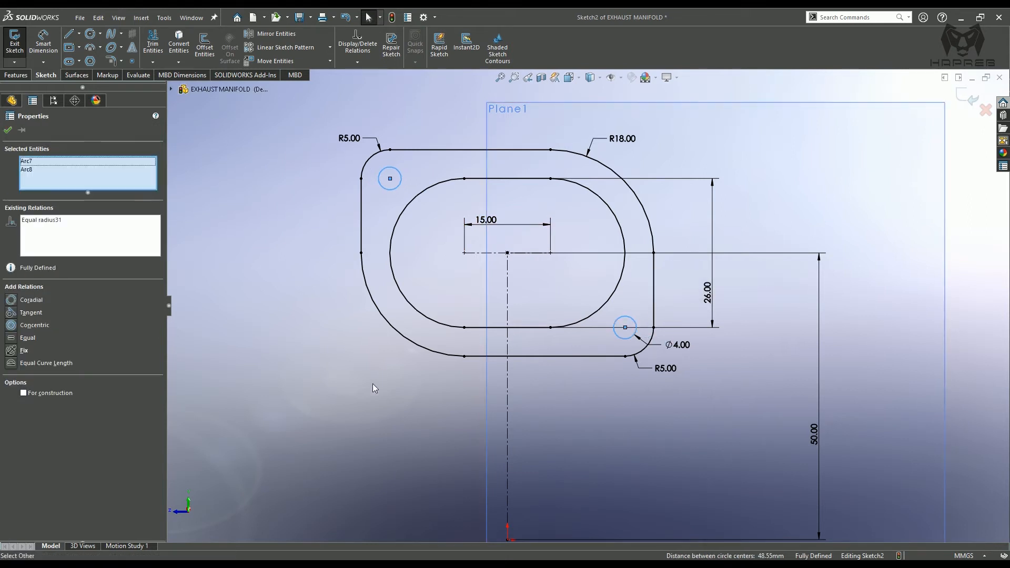
pyautogui.click(365, 387)
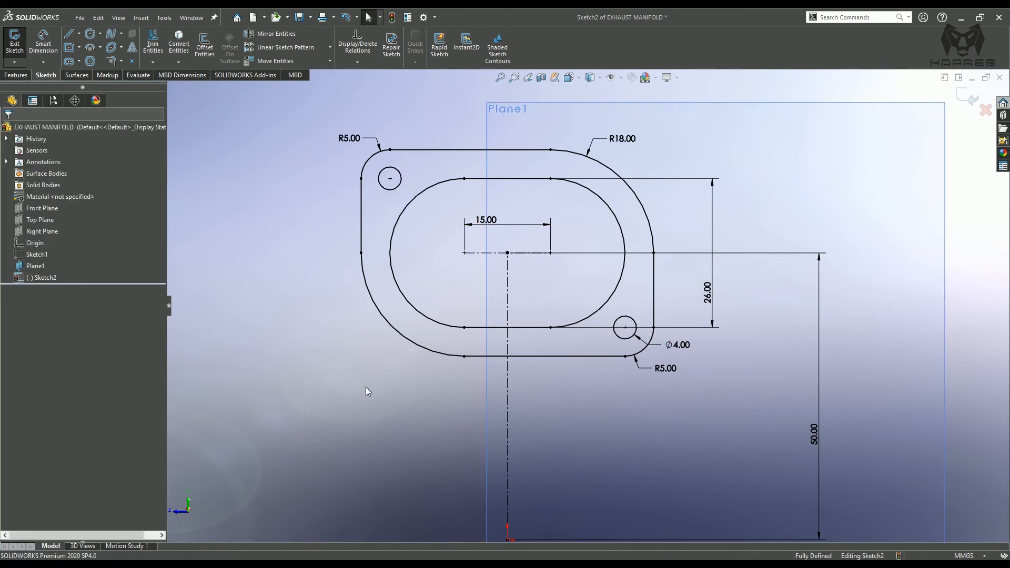
# Extrude the flange sketch as a boss with a blind depth of 2 mm
pyautogui.moveTo(365, 327)
pyautogui.mouseDown(button='middle')
pyautogui.moveTo(408, 393)
pyautogui.moveTo(719, 266)
pyautogui.mouseUp(button='middle')
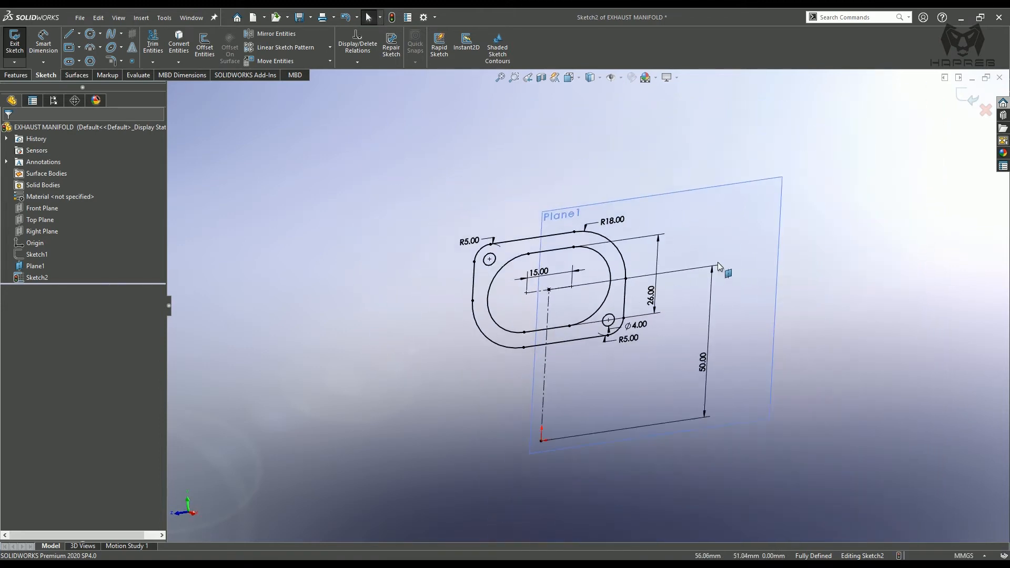
pyautogui.click(734, 242)
pyautogui.click(798, 213)
pyautogui.click(15, 75)
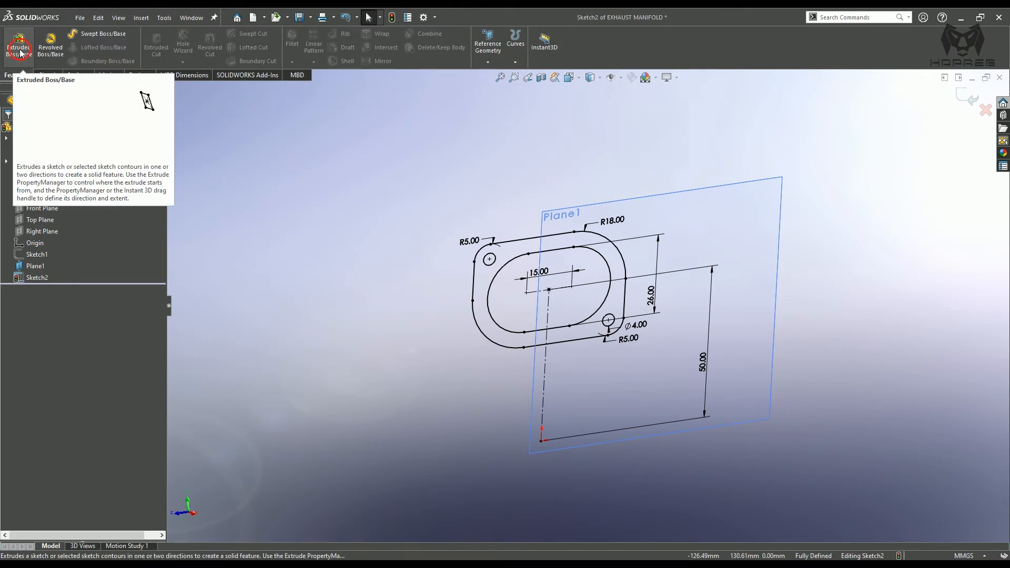
pyautogui.click(19, 45)
pyautogui.moveTo(283, 289); pyautogui.dragTo(311, 301, button='middle')
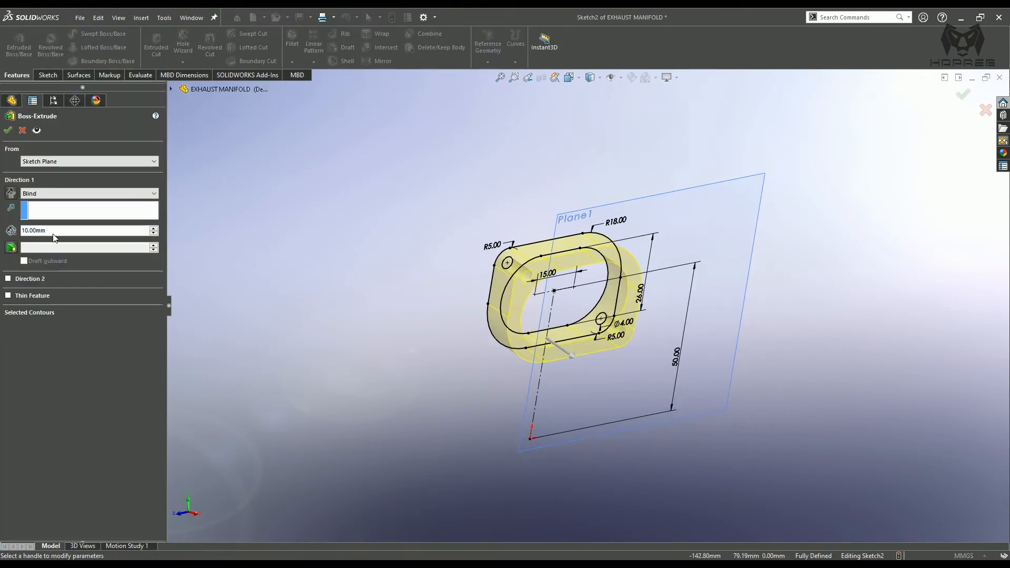
pyautogui.write('2')
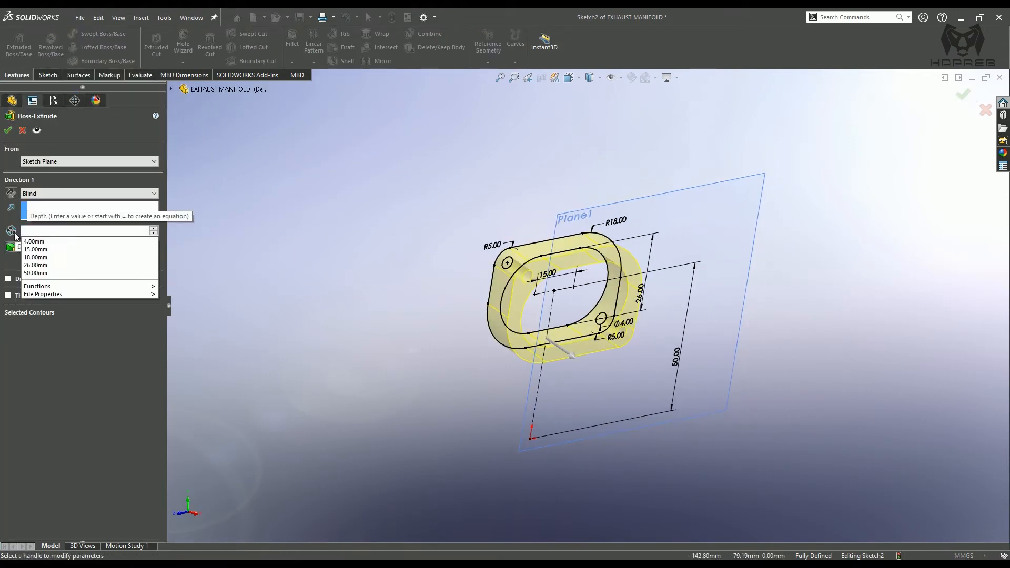
pyautogui.press('Return')
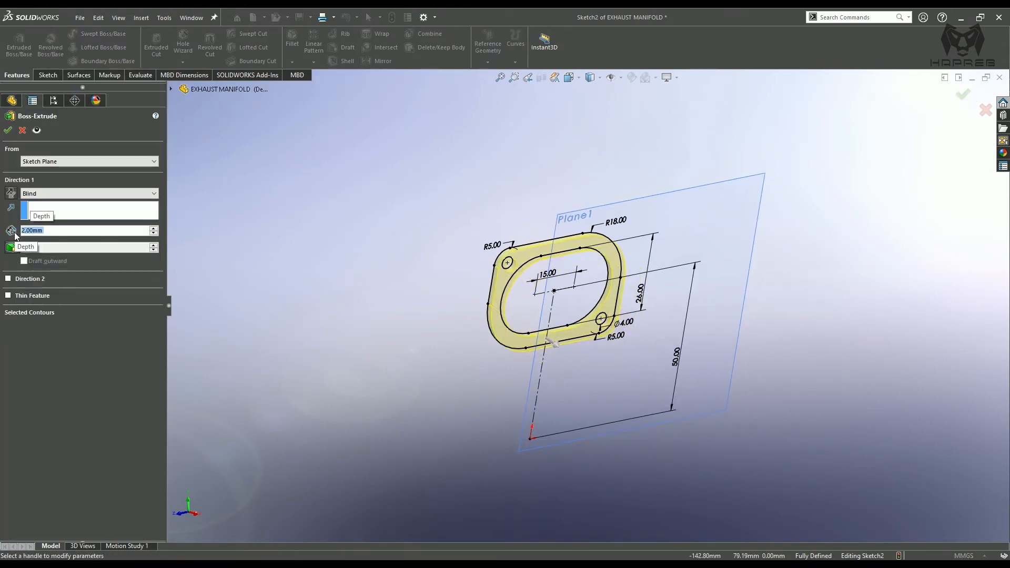
pyautogui.click(9, 131)
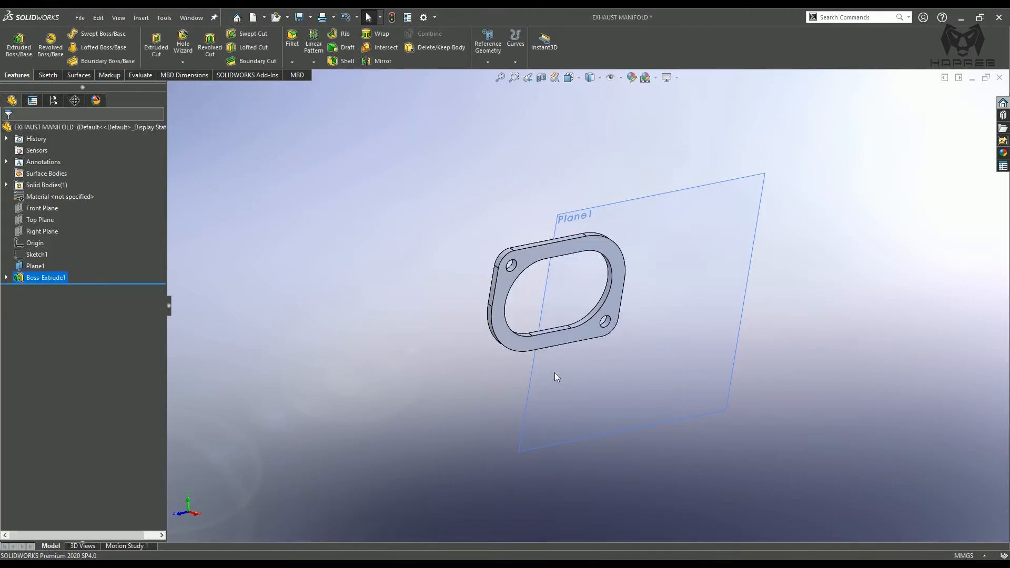
# Hide the angled reference plane Plane1
pyautogui.click(711, 297)
pyautogui.click(775, 273)
pyautogui.moveTo(604, 315); pyautogui.dragTo(599, 315, button='middle')
pyautogui.click(408, 218)
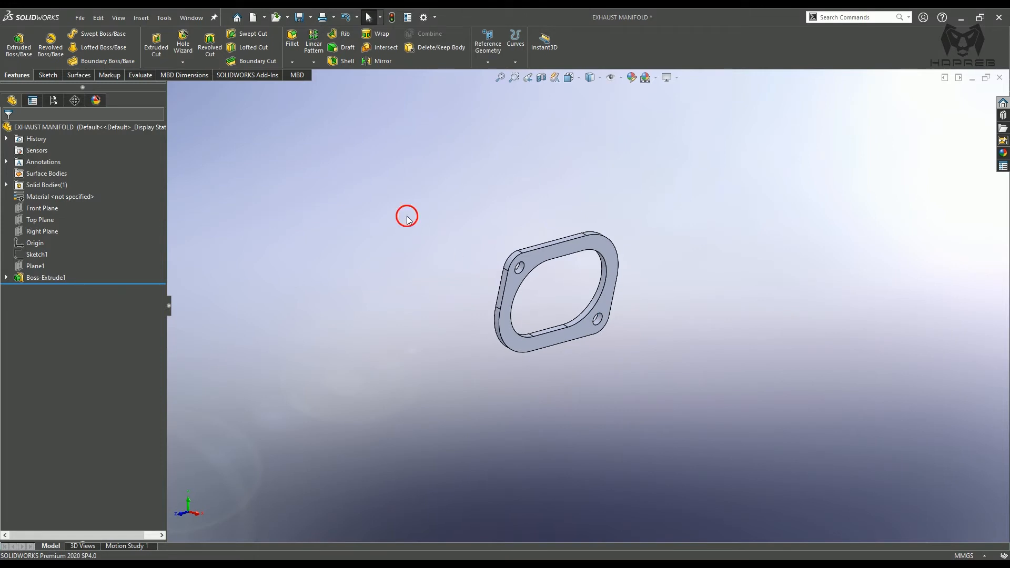
# Start a full round fillet with the flange's front face as the first side face set
pyautogui.click(289, 48)
pyautogui.click(76, 180)
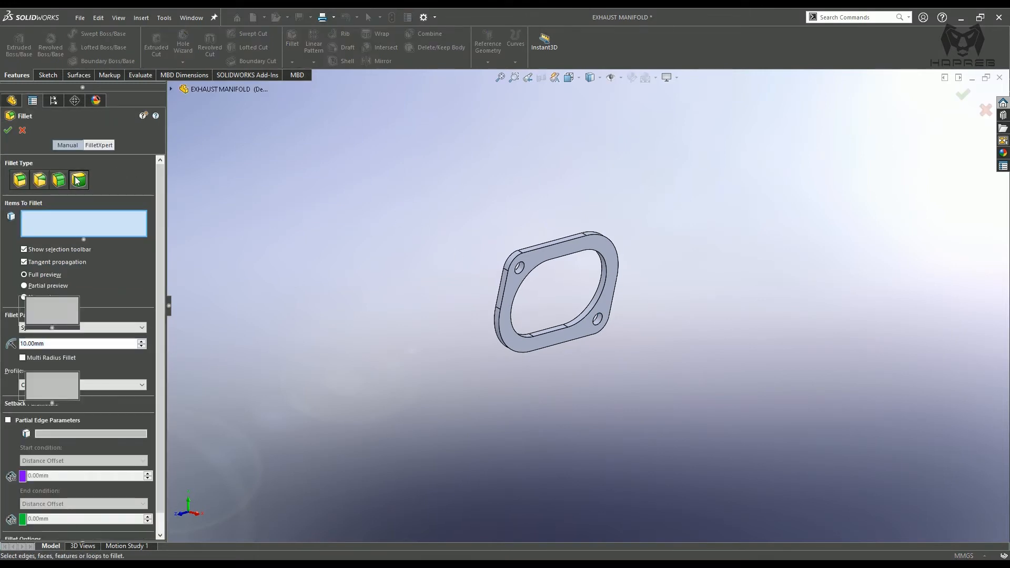
pyautogui.moveTo(557, 290); pyautogui.dragTo(560, 284, button='middle')
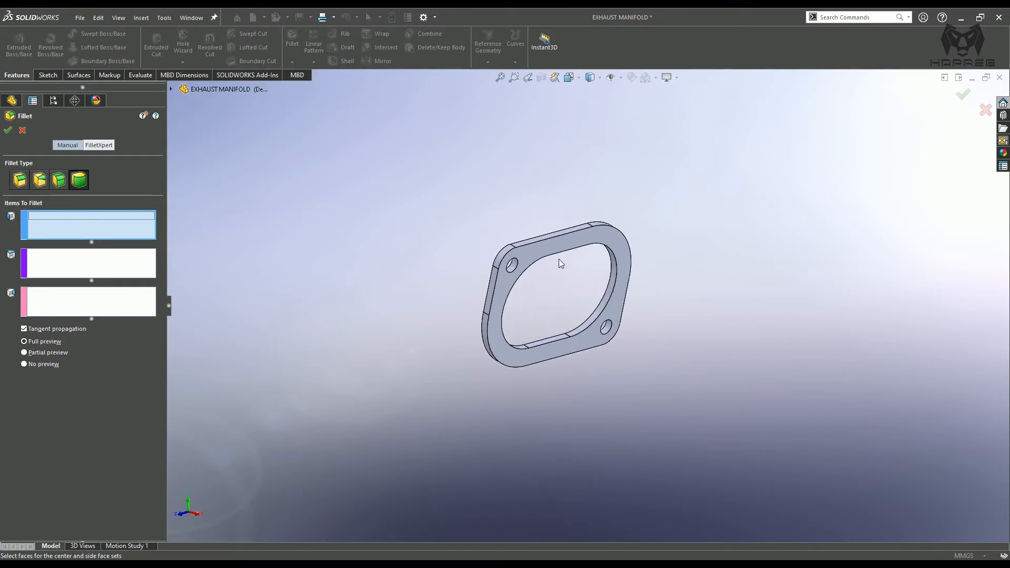
pyautogui.click(549, 251)
# Select all the outer perimeter faces around the flange as the fillet's center face set
pyautogui.click(106, 271)
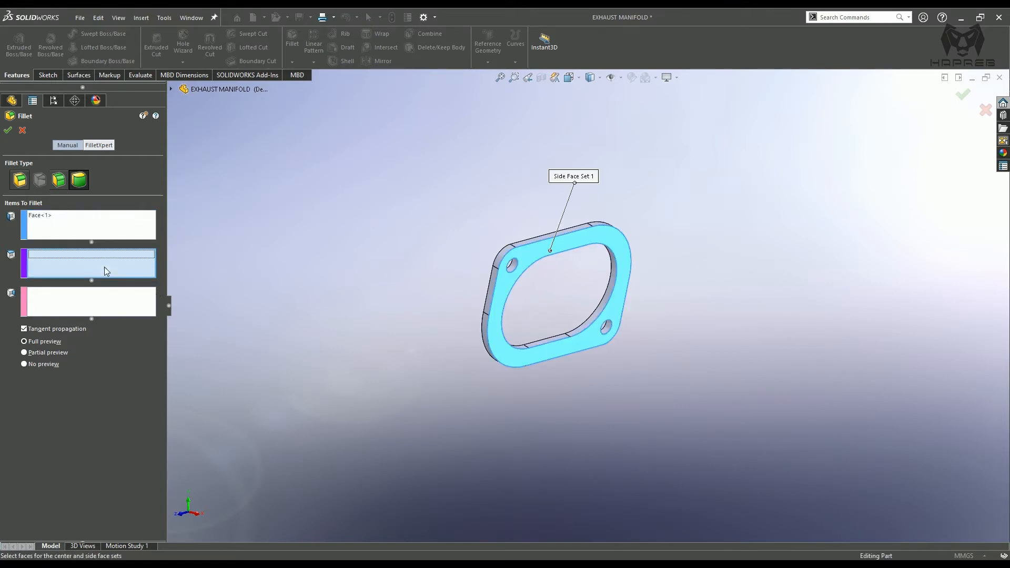
pyautogui.scroll(-2, 535, 263)
pyautogui.moveTo(536, 263); pyautogui.dragTo(545, 286, button='middle')
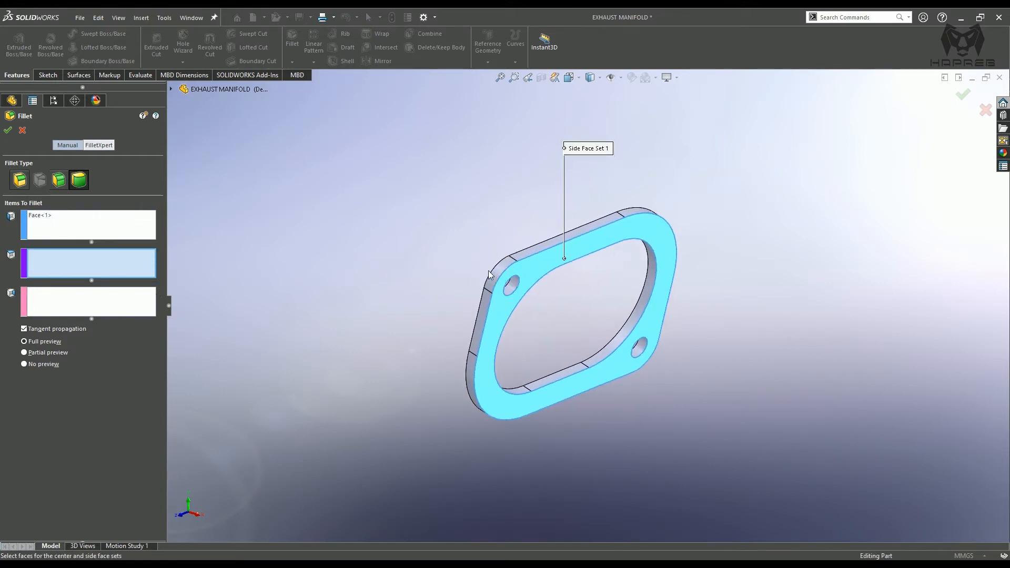
pyautogui.click(493, 272)
pyautogui.click(557, 237)
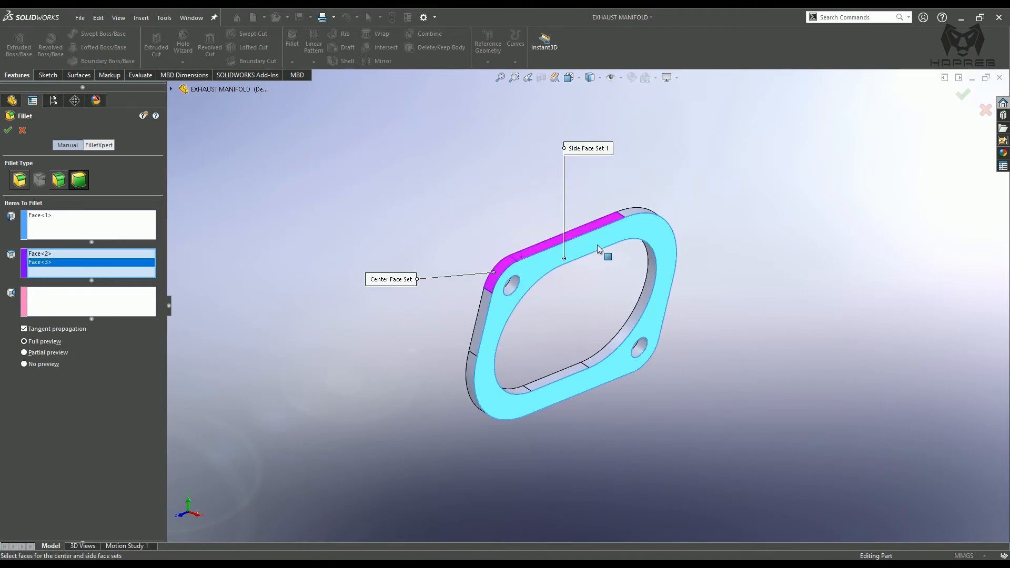
pyautogui.moveTo(597, 245); pyautogui.dragTo(567, 248, button='middle')
pyautogui.click(567, 248)
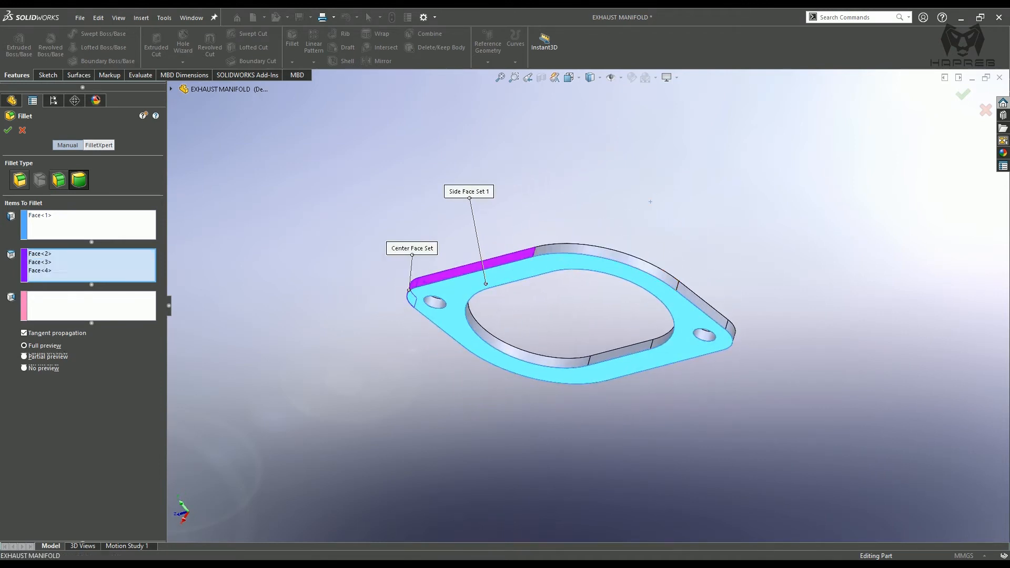
pyautogui.click(693, 298)
pyautogui.moveTo(693, 297); pyautogui.dragTo(616, 267, button='middle')
pyautogui.click(619, 273)
pyautogui.click(634, 339)
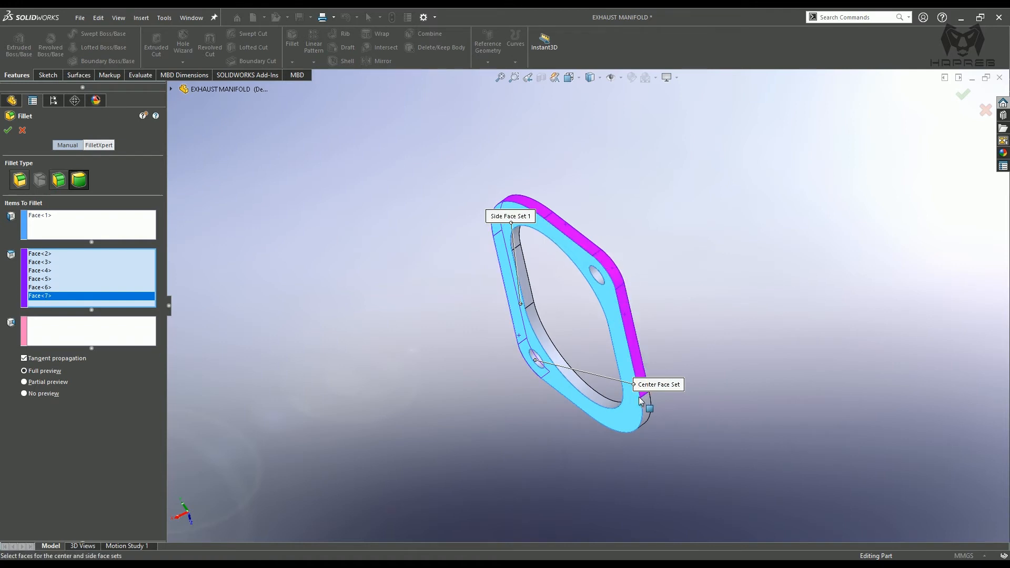
pyautogui.moveTo(634, 339); pyautogui.dragTo(583, 310, button='middle')
pyautogui.click(598, 360)
pyautogui.moveTo(599, 360); pyautogui.dragTo(511, 326, button='middle')
pyautogui.click(532, 396)
# Select the flange's back face as the second side face set and complete the full round fillet
pyautogui.moveTo(531, 396); pyautogui.dragTo(193, 354, button='middle')
pyautogui.click(87, 353)
pyautogui.moveTo(383, 270); pyautogui.dragTo(440, 338, button='middle')
pyautogui.click(446, 332)
pyautogui.moveTo(408, 381); pyautogui.dragTo(363, 168, button='middle')
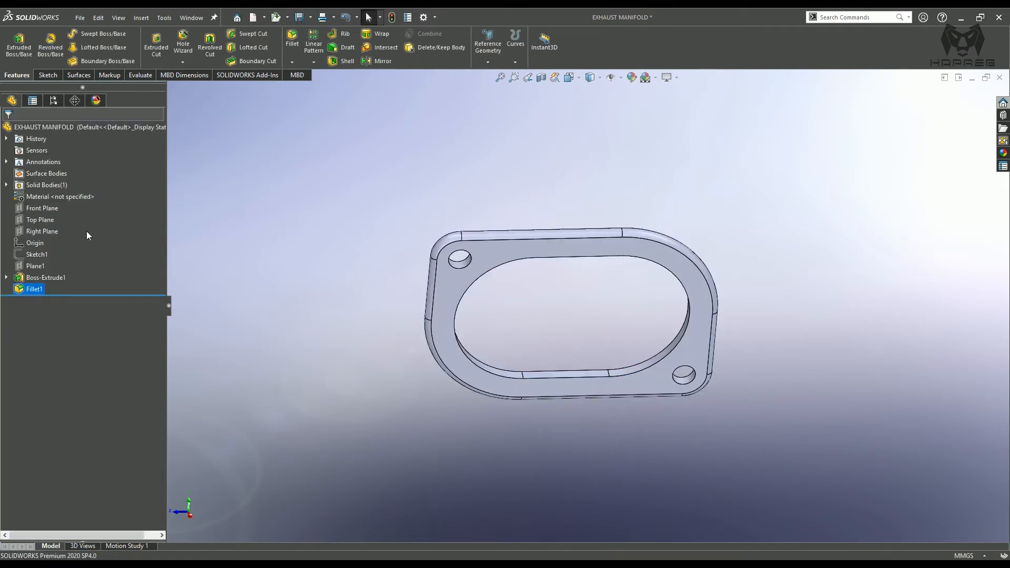
# Start a new sketch on the flange's front face
pyautogui.click(49, 267)
pyautogui.click(93, 251)
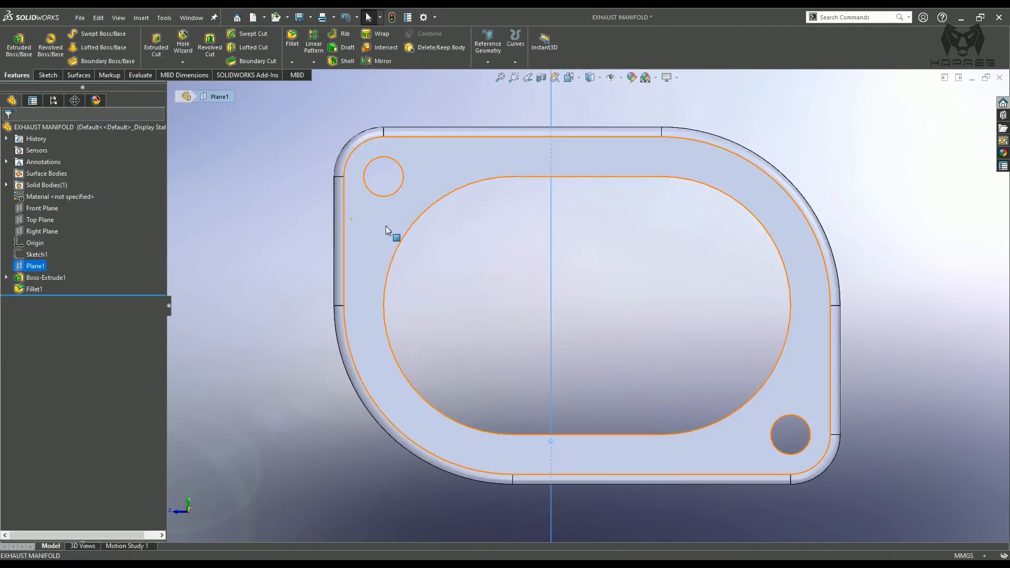
pyautogui.scroll(3, 442, 253)
pyautogui.scroll(-2, 499, 358)
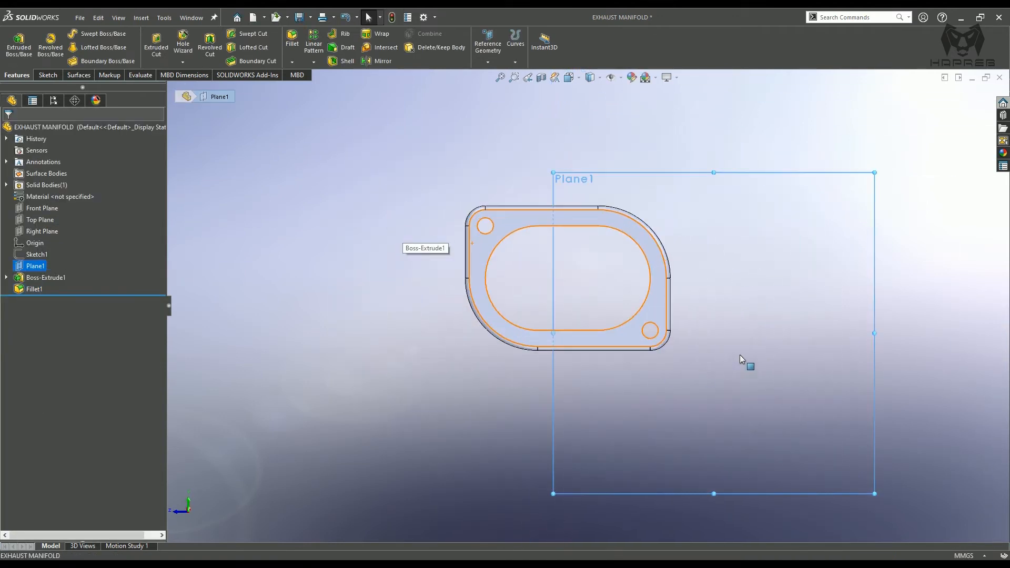
pyautogui.click(440, 331)
pyautogui.moveTo(427, 347); pyautogui.dragTo(569, 263, button='middle')
pyautogui.click(546, 227)
pyautogui.click(595, 200)
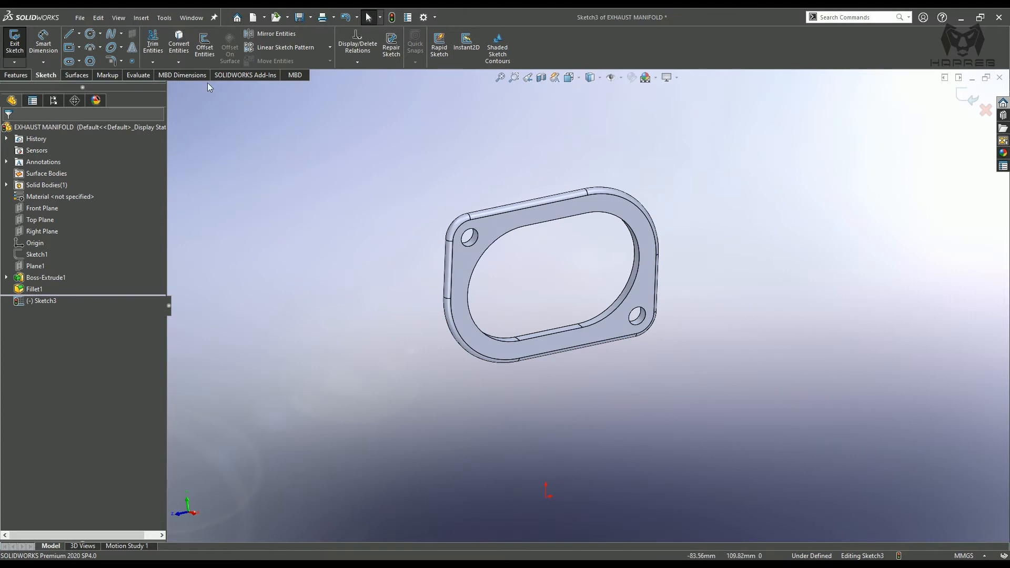
# Convert the four edges of the flange's slotted opening into sketch entities
pyautogui.click(179, 45)
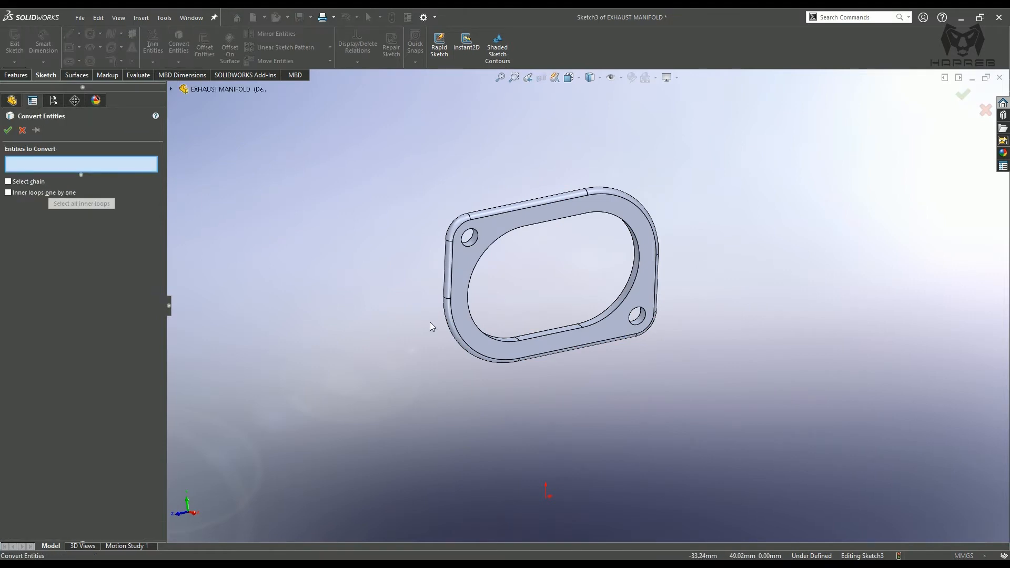
pyautogui.click(475, 279)
pyautogui.click(542, 227)
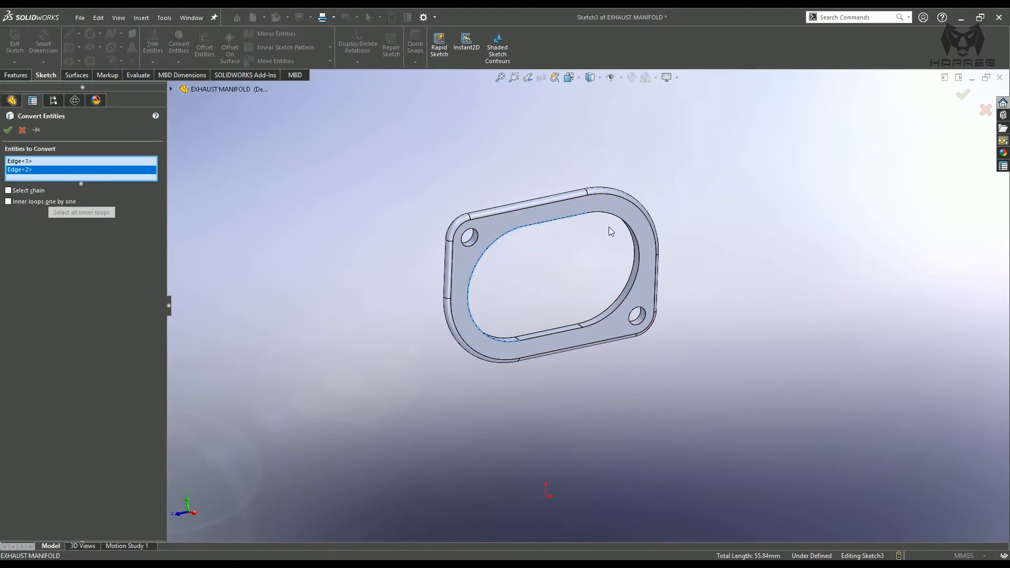
pyautogui.click(611, 229)
pyautogui.click(573, 329)
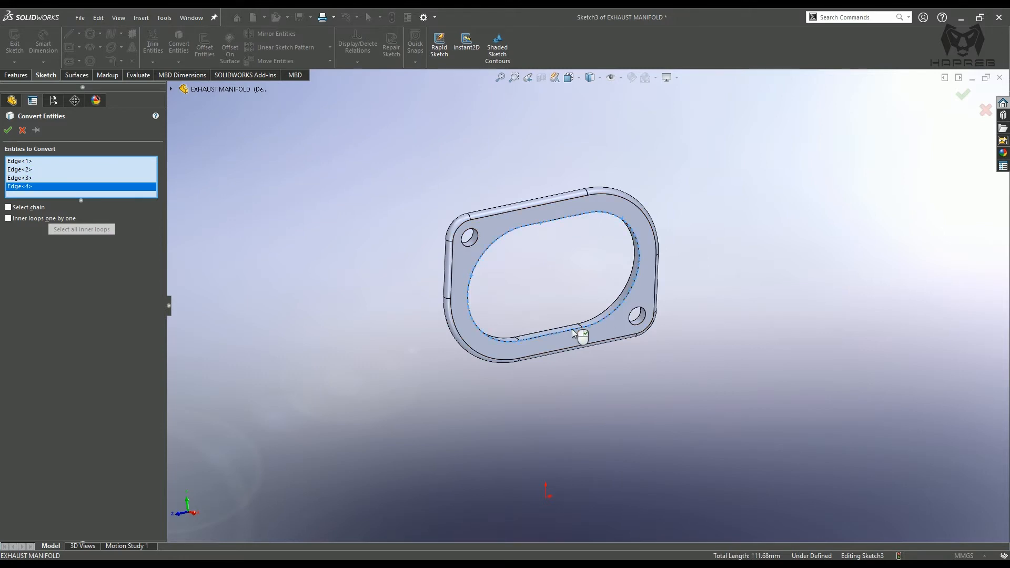
pyautogui.press('Return')
pyautogui.scroll(-2, 550, 259)
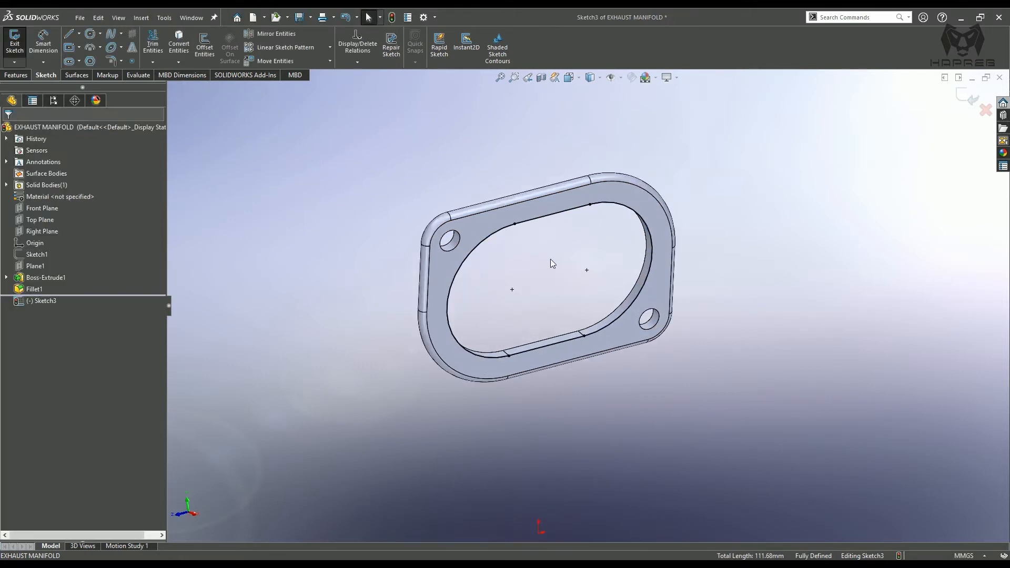
# Offset the converted slot outline outward by 1.5 mm and finish the sketch
pyautogui.click(204, 46)
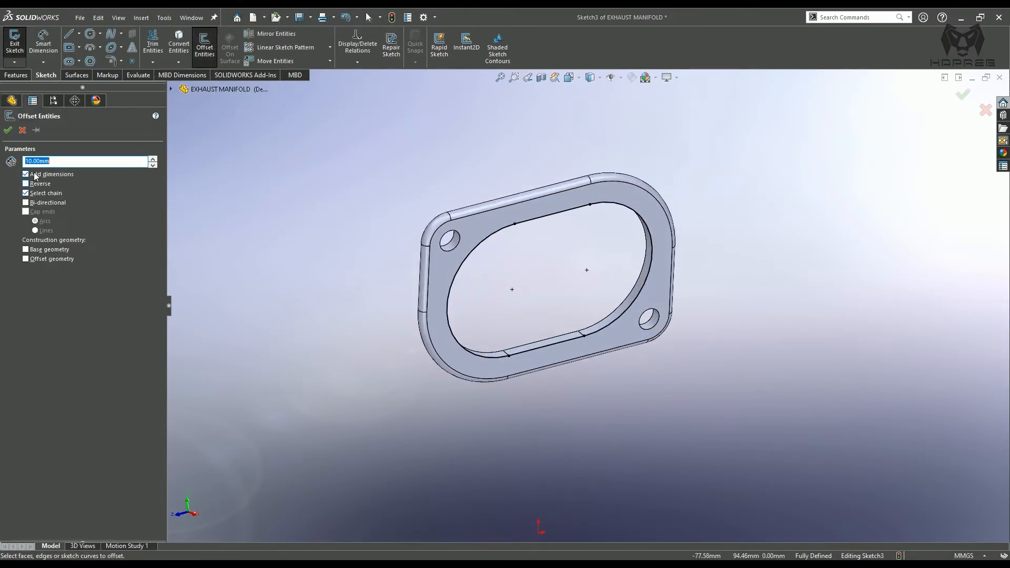
pyautogui.press('BackSpace')
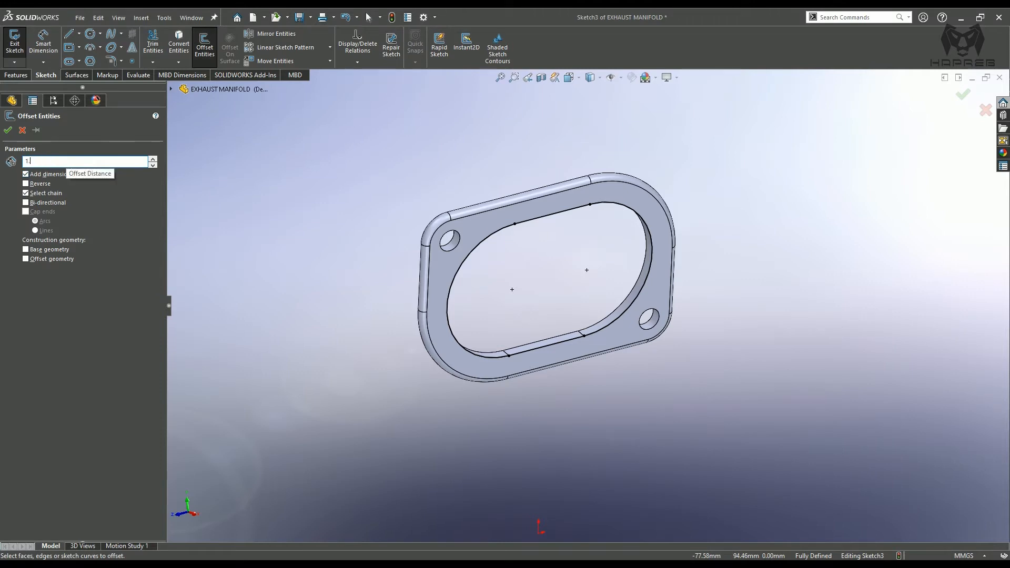
pyautogui.click(548, 213)
pyautogui.rightClick(545, 212)
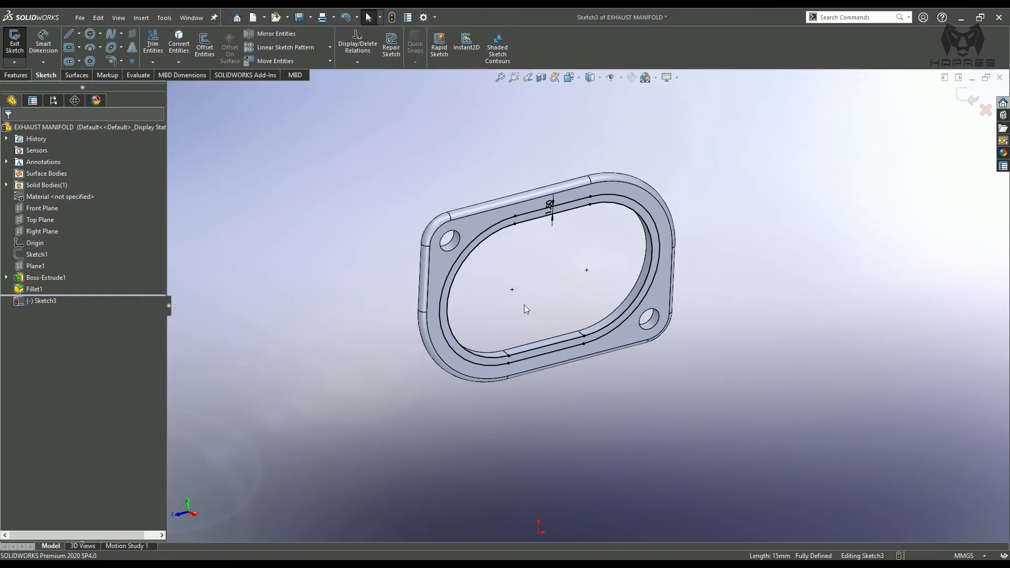
pyautogui.moveTo(524, 305); pyautogui.dragTo(534, 289, button='middle')
pyautogui.click(969, 100)
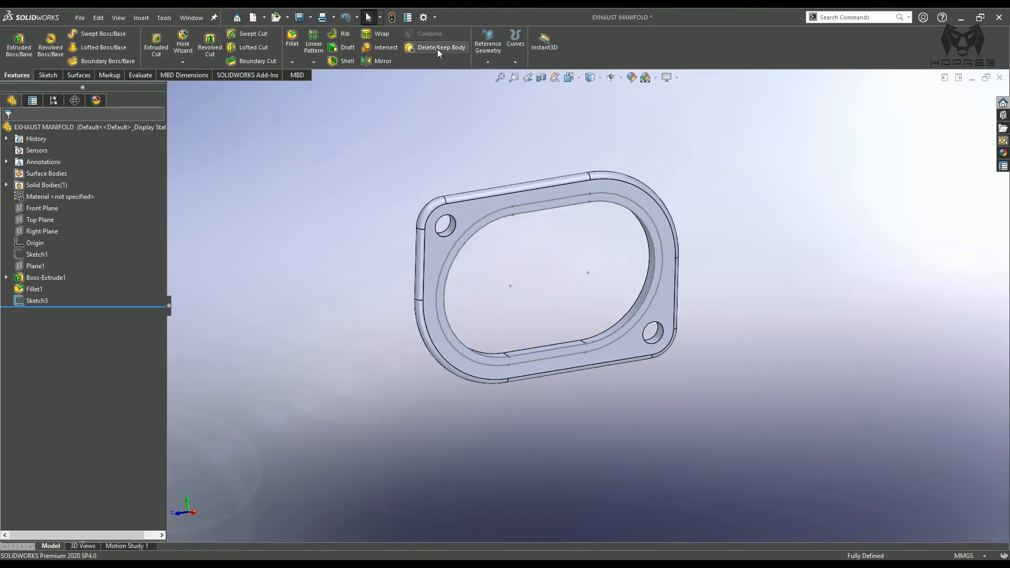
# Create a reference plane offset 30 mm from the flange's front face
pyautogui.click(479, 46)
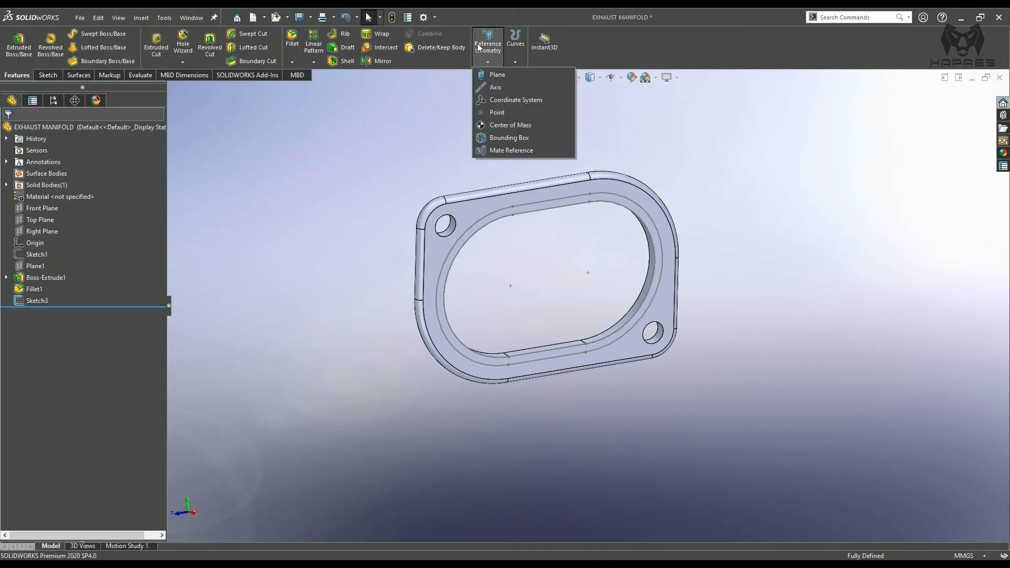
pyautogui.click(493, 74)
pyautogui.moveTo(431, 177); pyautogui.dragTo(432, 216, button='middle')
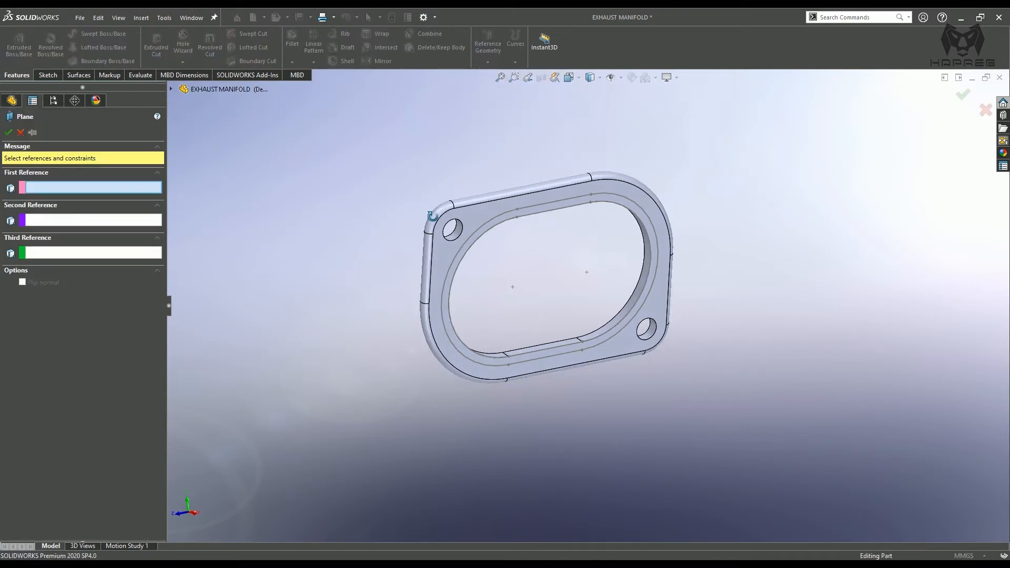
pyautogui.click(472, 217)
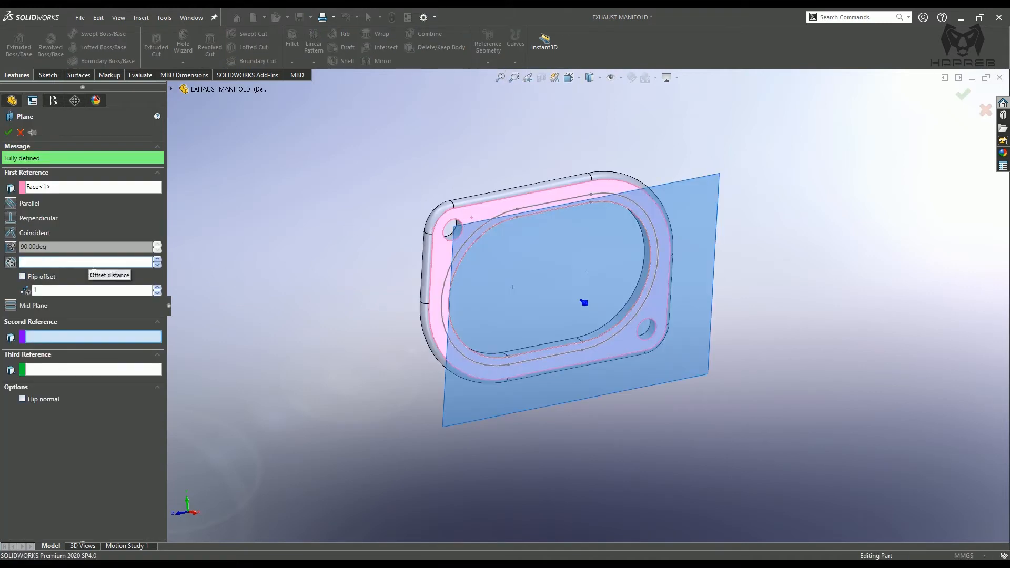
pyautogui.write('30')
pyautogui.press('Return')
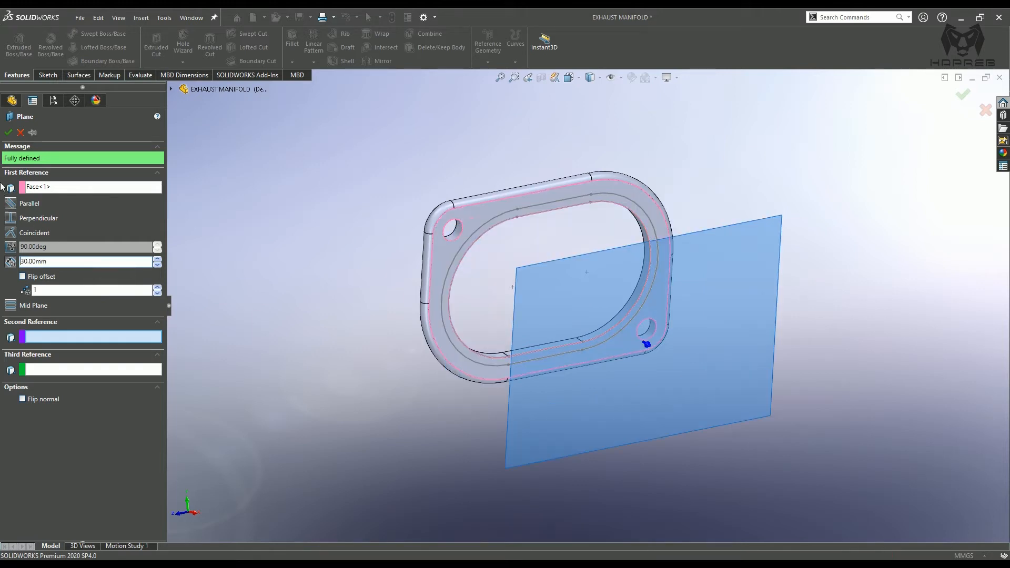
pyautogui.click(8, 134)
# Start a sketch on the offset plane Plane2 and show the flange profile sketch Sketch2 for reference
pyautogui.moveTo(287, 239); pyautogui.dragTo(296, 215, button='middle')
pyautogui.click(730, 257)
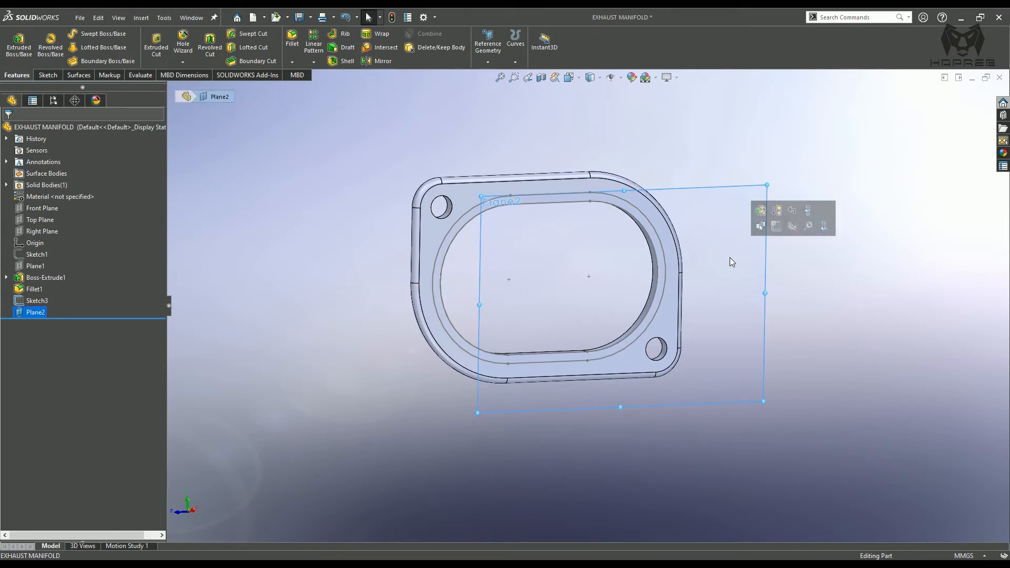
pyautogui.click(772, 226)
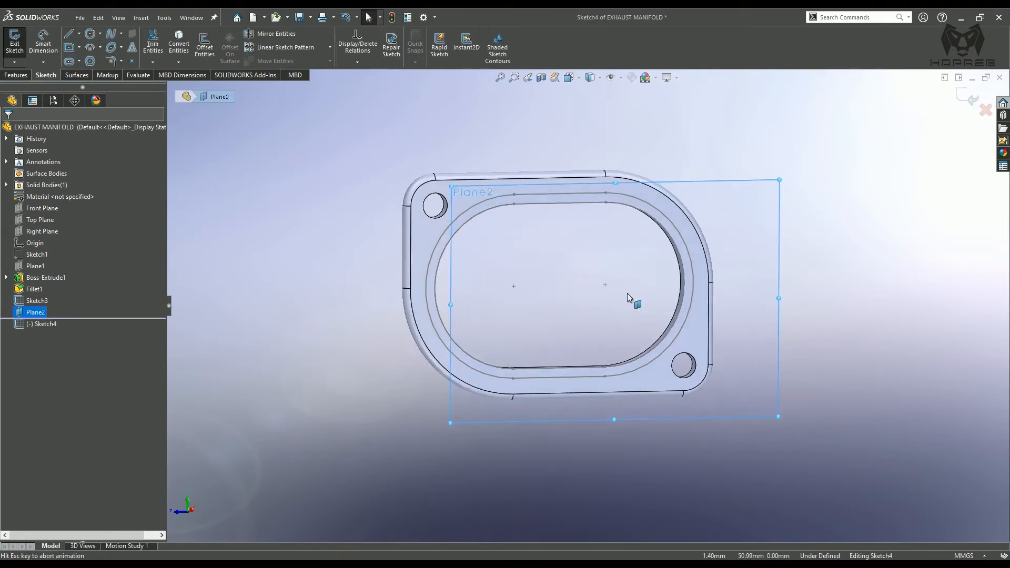
pyautogui.click(312, 300)
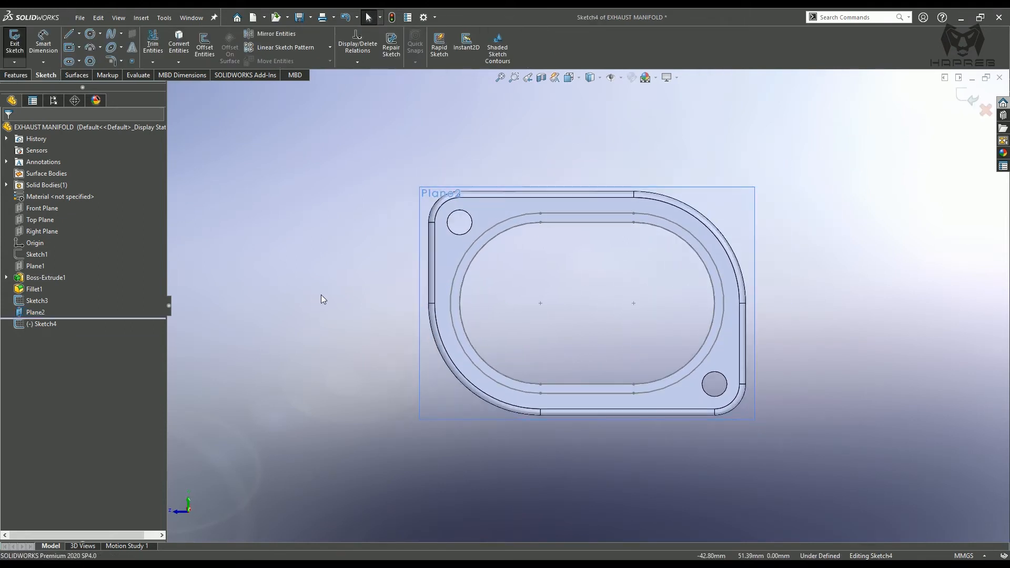
pyautogui.click(6, 277)
pyautogui.click(49, 289)
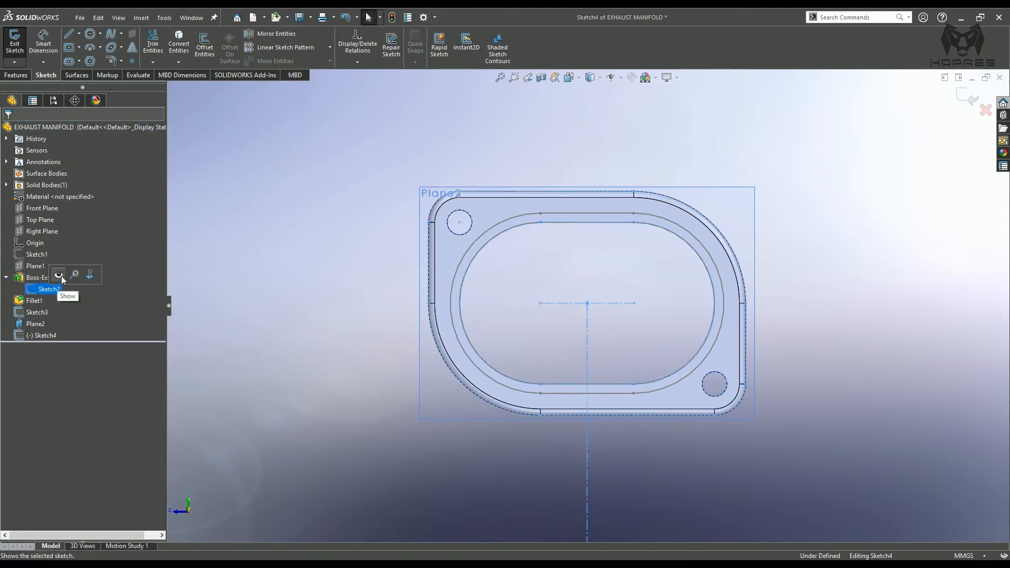
pyautogui.click(251, 265)
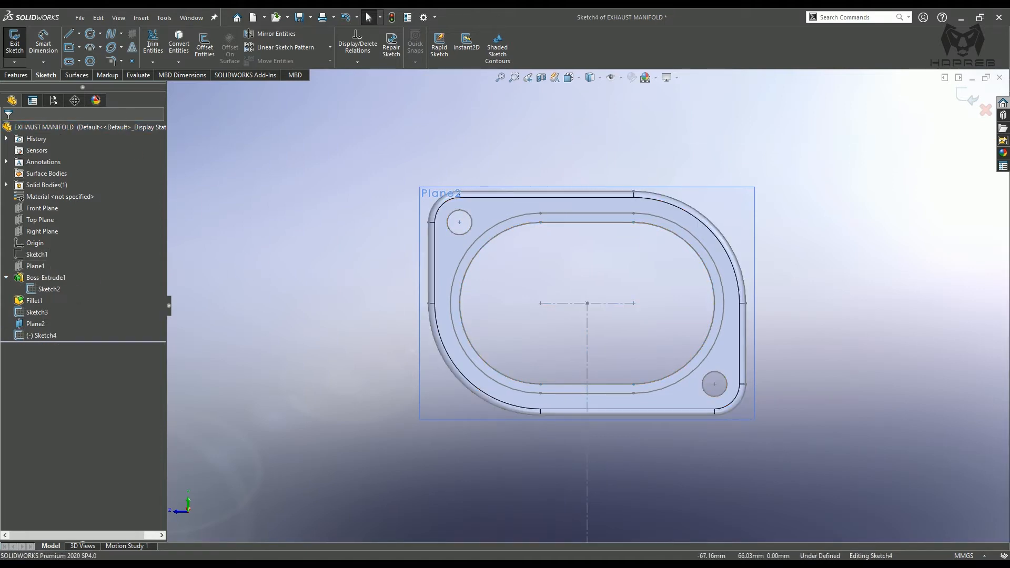
# Sketch a circle about 16.3 mm in diameter centred on the midpoint of the slot's centerline
pyautogui.click(91, 34)
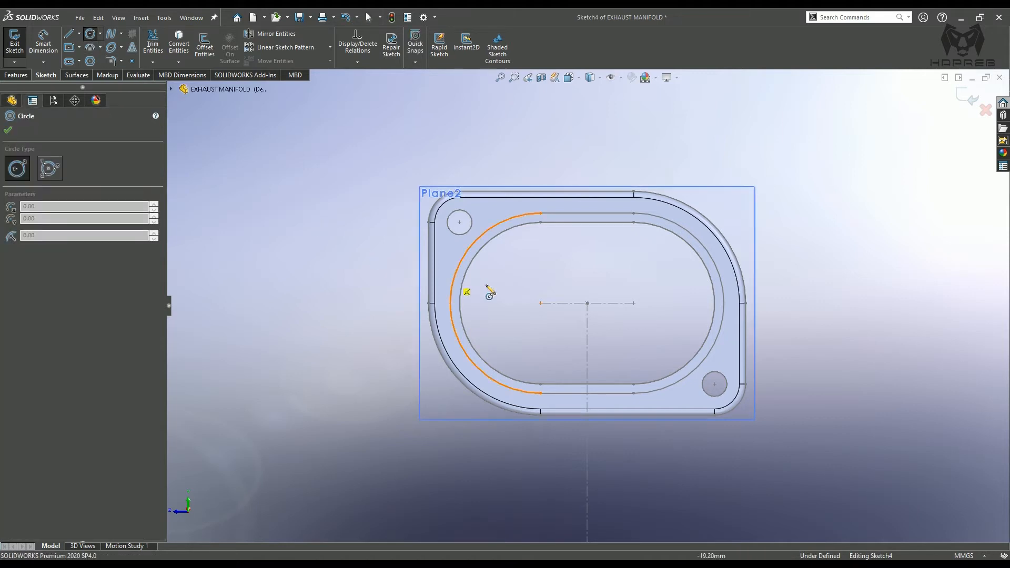
pyautogui.click(587, 303)
pyautogui.click(605, 256)
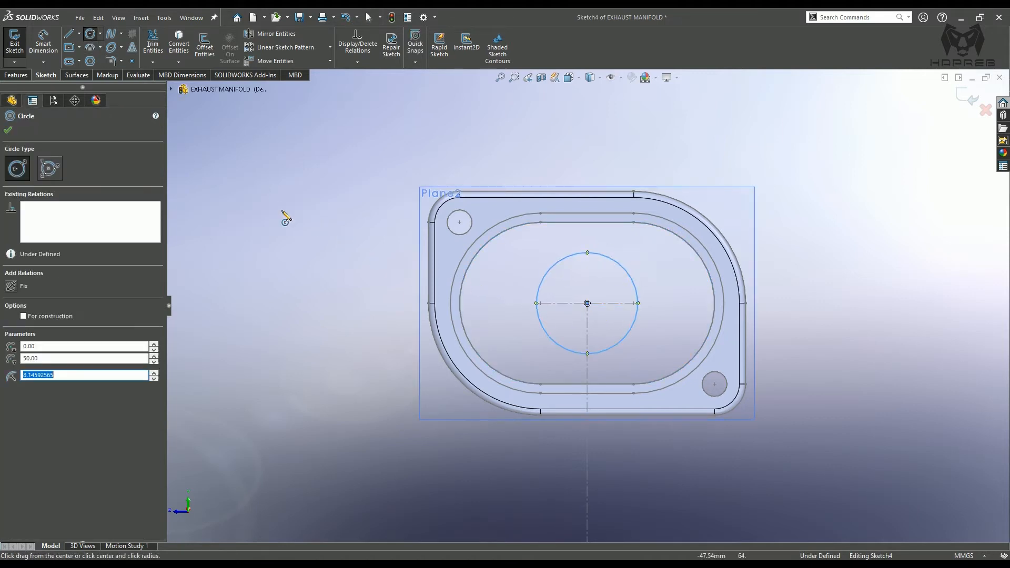
pyautogui.click(8, 131)
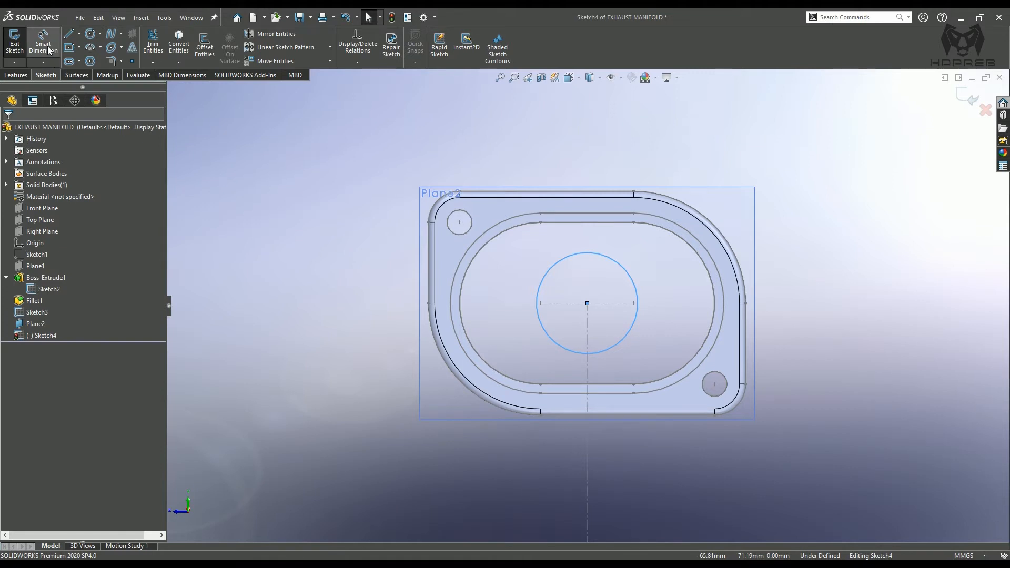
# Dimension the circle with a diameter of 35 mm
pyautogui.click(632, 277)
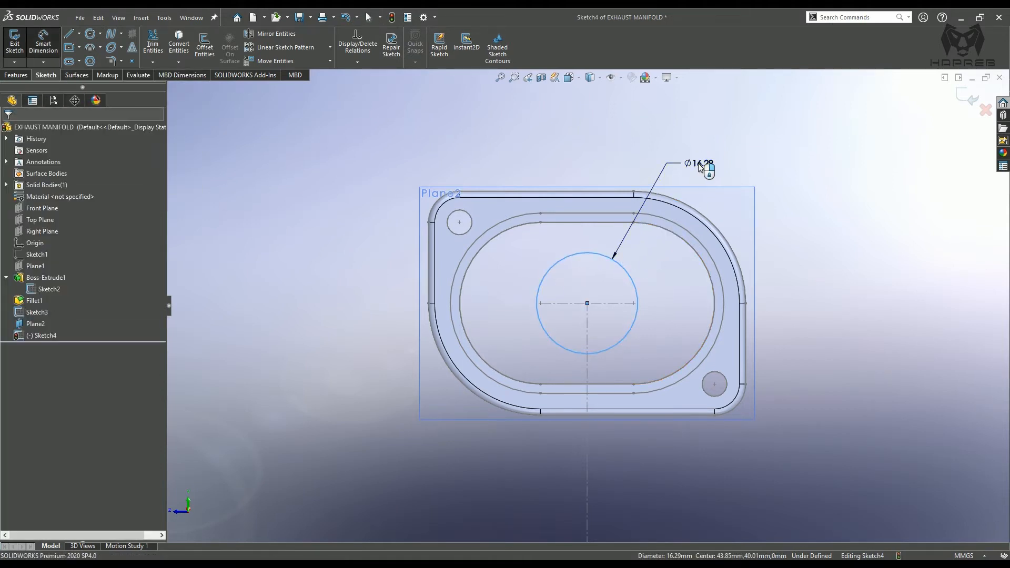
pyautogui.click(652, 166)
pyautogui.write('35')
pyautogui.press('Return')
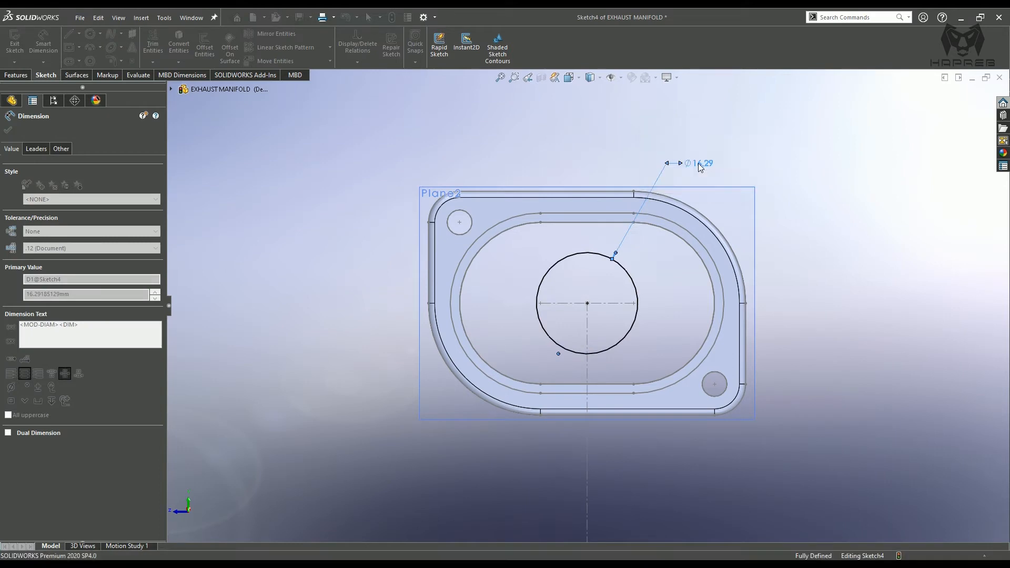
pyautogui.moveTo(604, 266); pyautogui.dragTo(641, 289, button='middle')
pyautogui.click(8, 130)
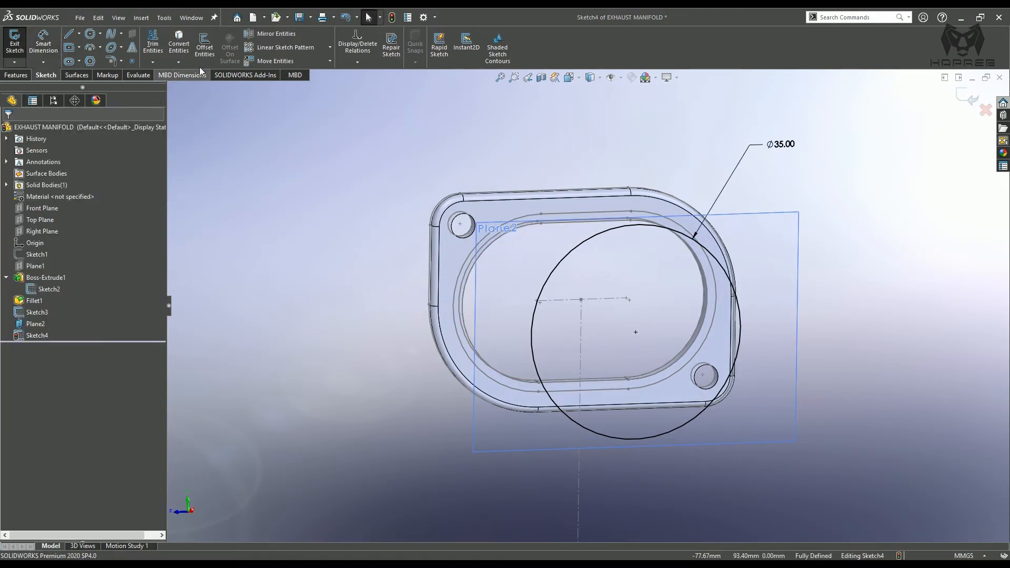
# Offset the 35 mm circle outward by 1.5 mm and exit the sketch
pyautogui.click(204, 49)
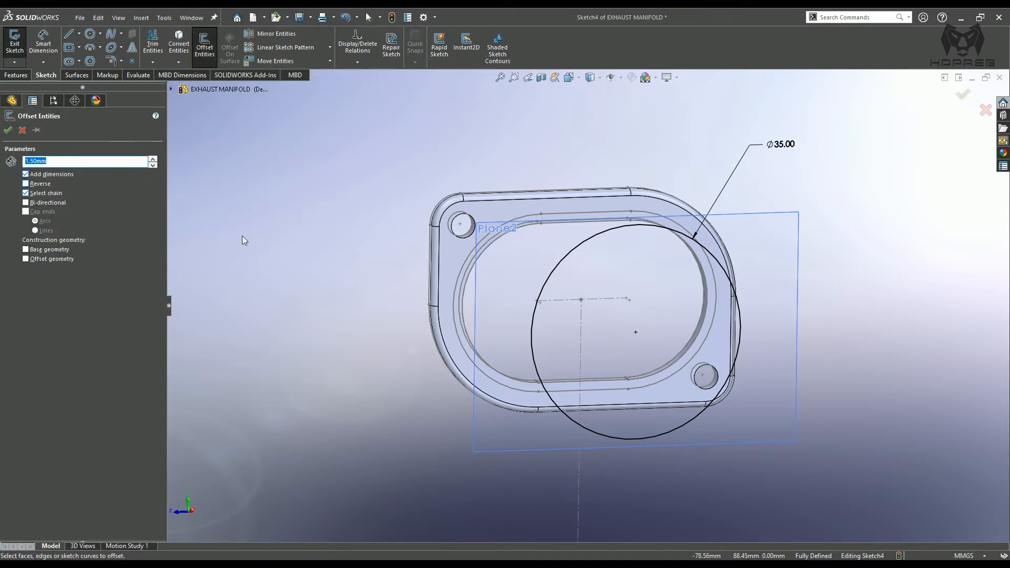
pyautogui.click(569, 254)
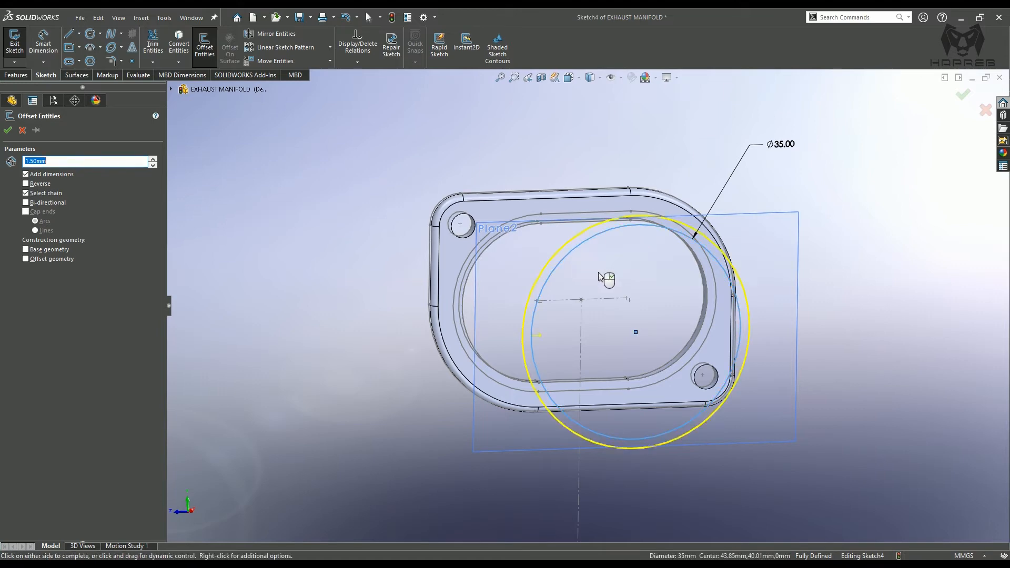
pyautogui.click(636, 285)
pyautogui.moveTo(639, 290)
pyautogui.mouseDown(button='middle')
pyautogui.moveTo(595, 313)
pyautogui.moveTo(598, 291)
pyautogui.moveTo(598, 331)
pyautogui.moveTo(643, 314)
pyautogui.moveTo(756, 350)
pyautogui.mouseUp(button='middle')
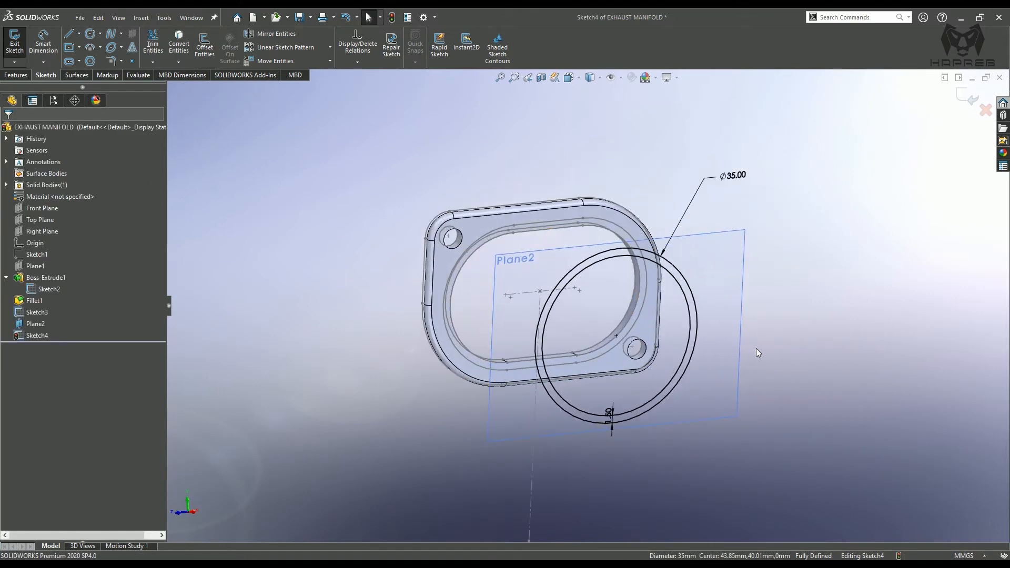
pyautogui.click(968, 101)
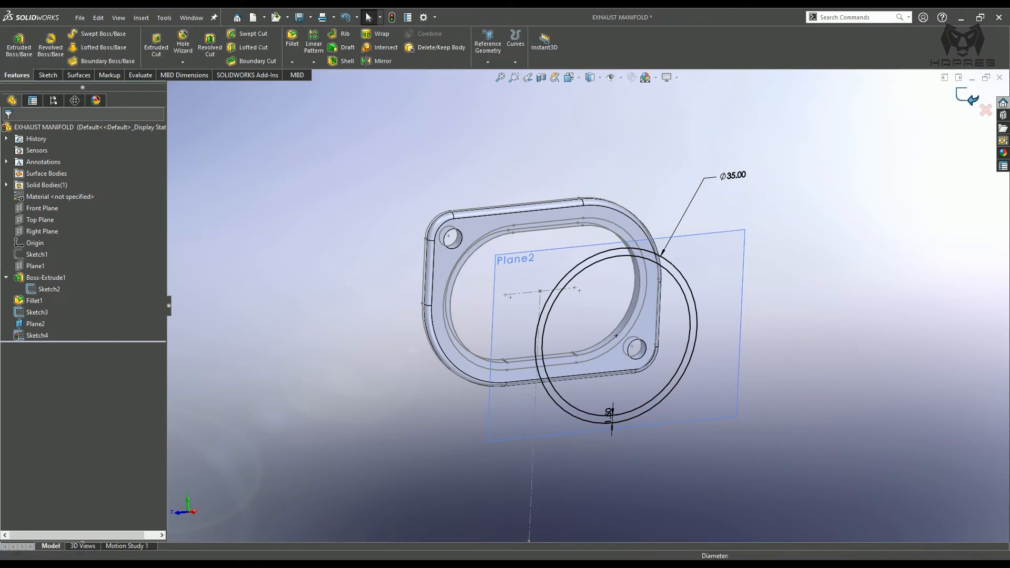
# Hide the flange profile sketch Sketch2 and collapse the Boss-Extrude1 feature
pyautogui.click(50, 287)
pyautogui.click(59, 271)
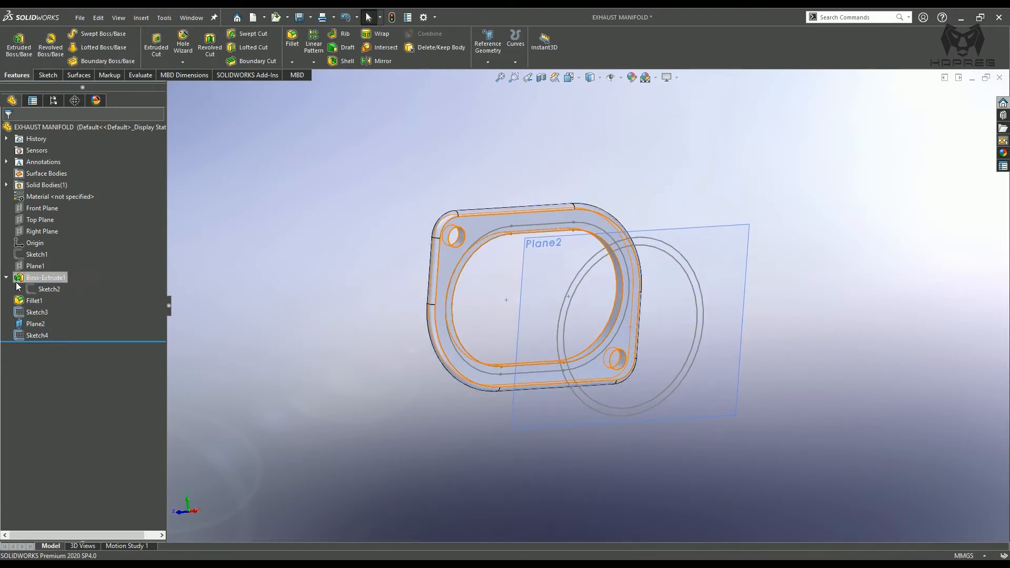
pyautogui.click(6, 278)
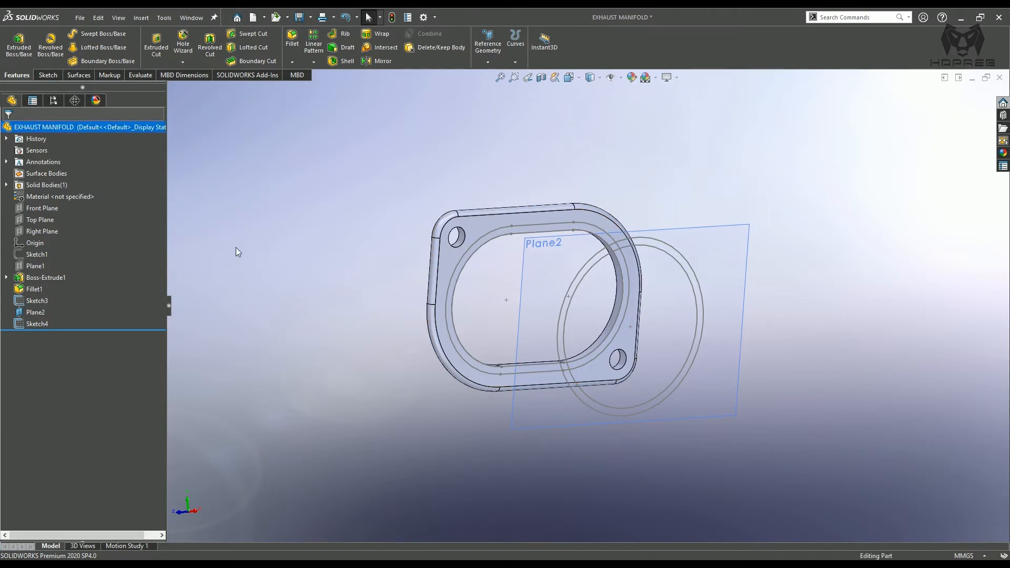
# Loft a solid from the outer slot loop on the flange to the outer circle on Plane2
pyautogui.click(106, 49)
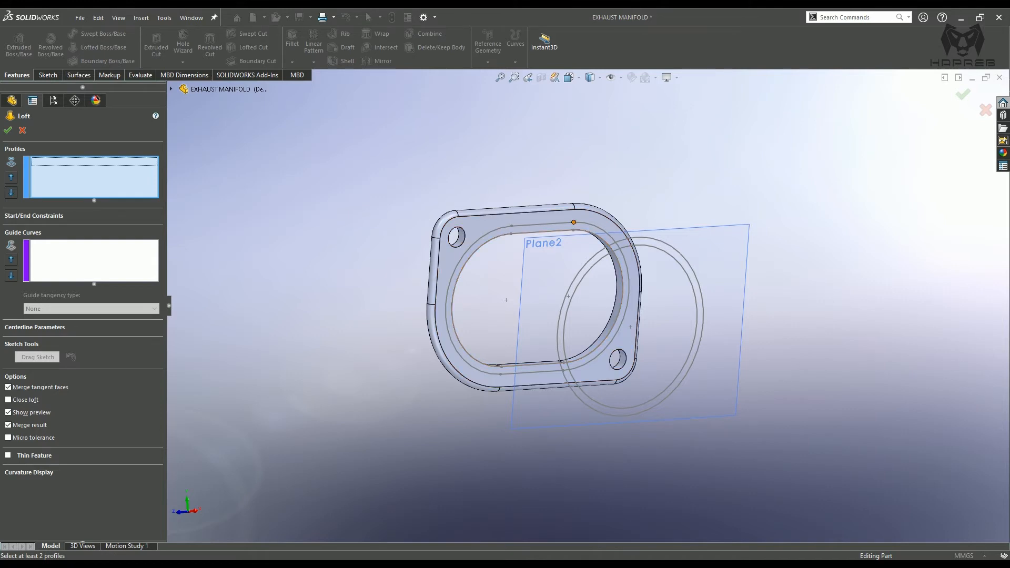
pyautogui.click(566, 229)
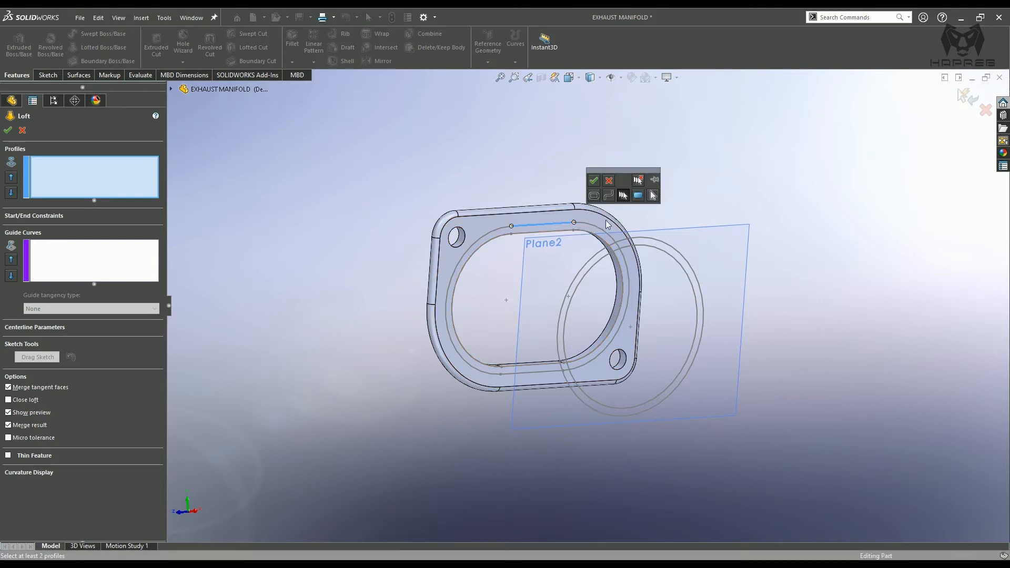
pyautogui.moveTo(584, 227); pyautogui.dragTo(612, 247, button='middle')
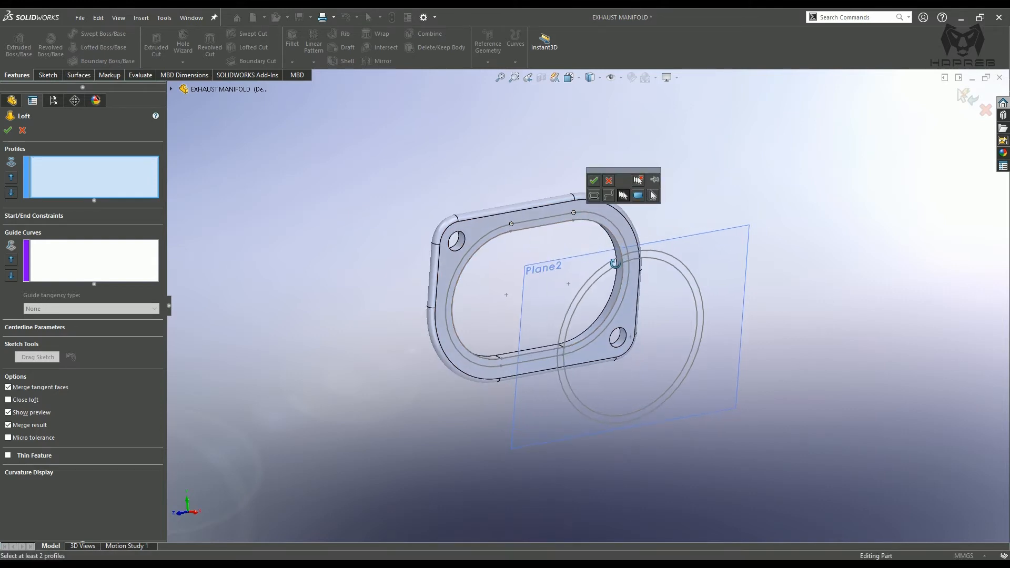
pyautogui.click(594, 196)
pyautogui.click(593, 181)
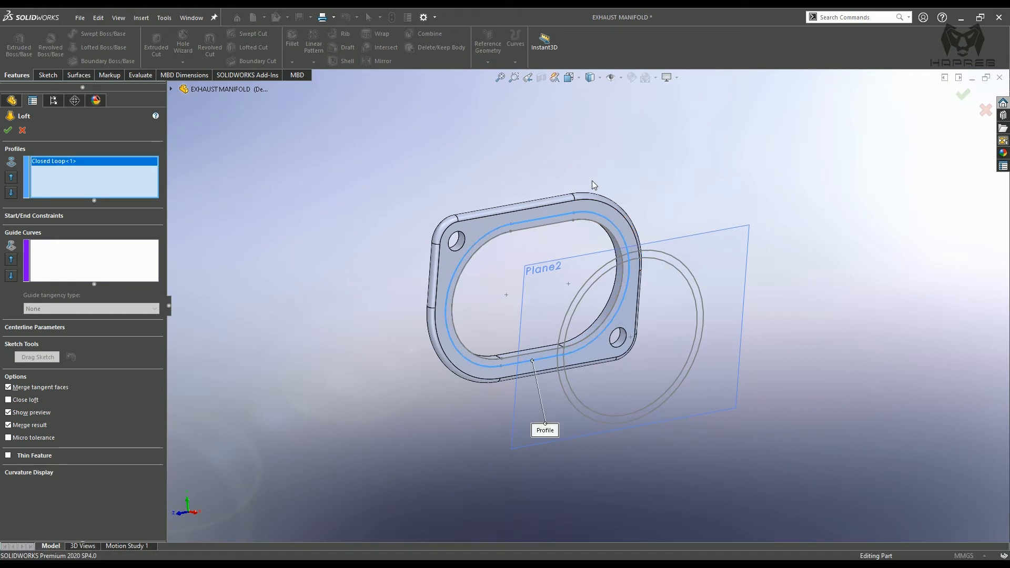
pyautogui.moveTo(706, 352); pyautogui.dragTo(709, 293, button='middle')
pyautogui.click(672, 248)
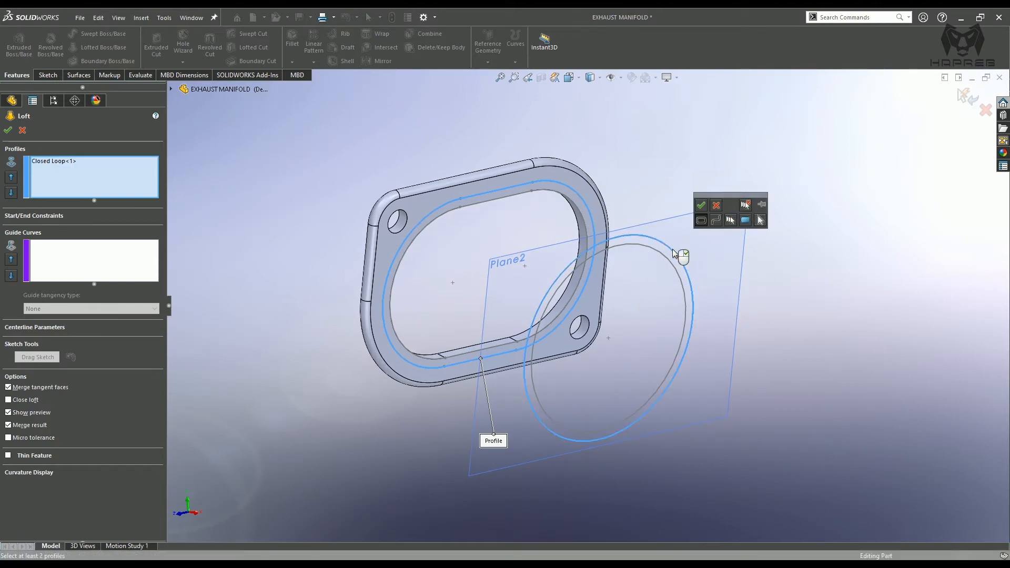
pyautogui.click(698, 204)
pyautogui.moveTo(588, 294); pyautogui.dragTo(610, 269, button='middle')
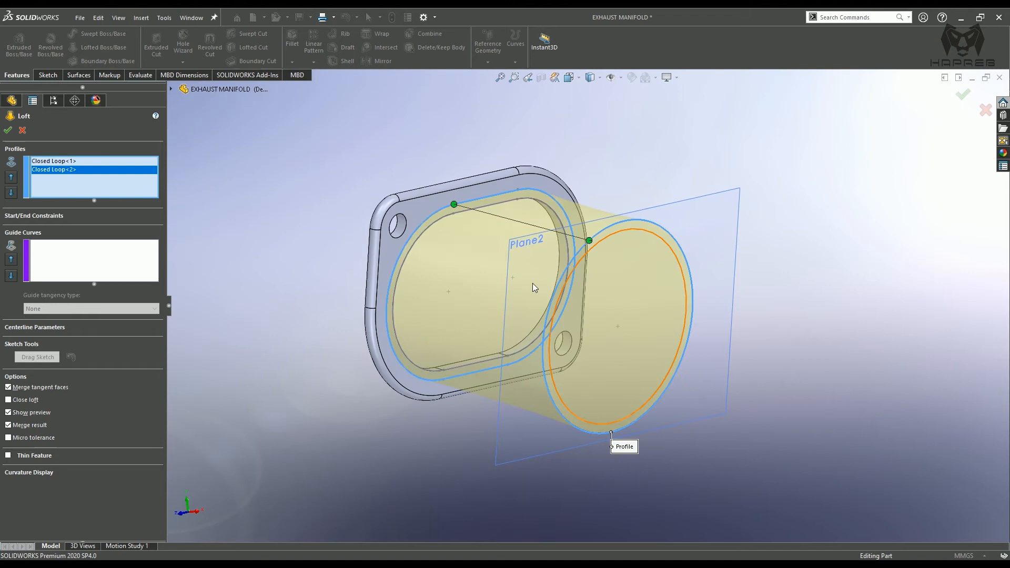
pyautogui.click(7, 130)
pyautogui.moveTo(374, 299)
pyautogui.mouseDown(button='middle')
pyautogui.moveTo(384, 286)
pyautogui.moveTo(371, 295)
pyautogui.mouseUp(button='middle')
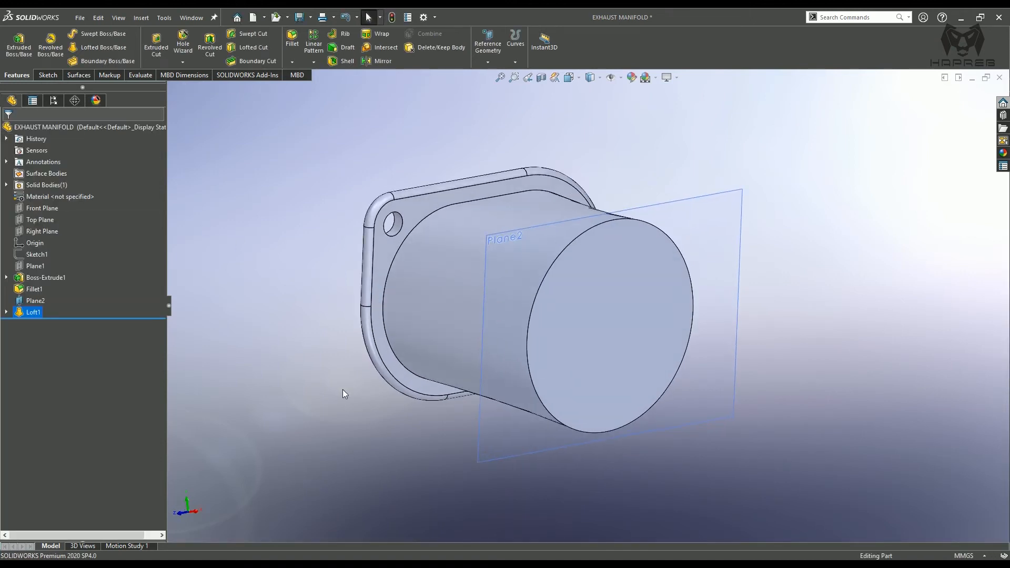
# Hide the reference plane Plane2 at the pipe's open end
pyautogui.moveTo(343, 390); pyautogui.dragTo(329, 421, button='middle')
pyautogui.click(247, 307)
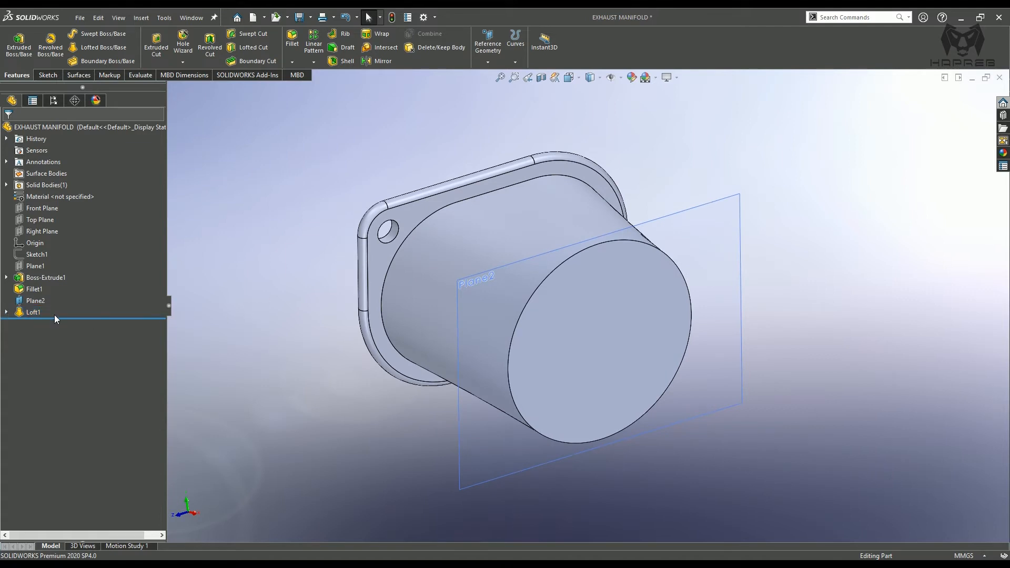
pyautogui.click(495, 478)
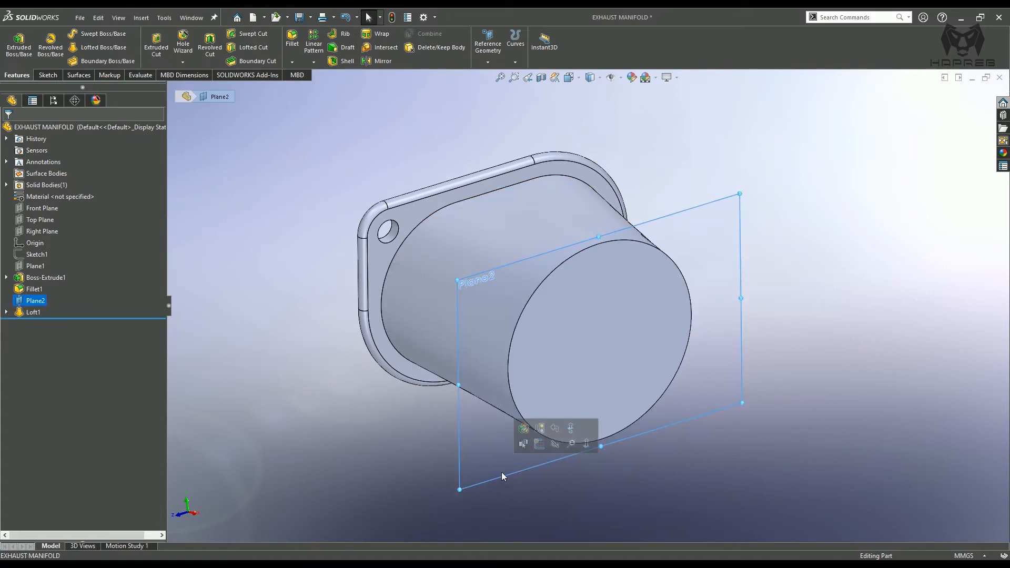
pyautogui.click(556, 452)
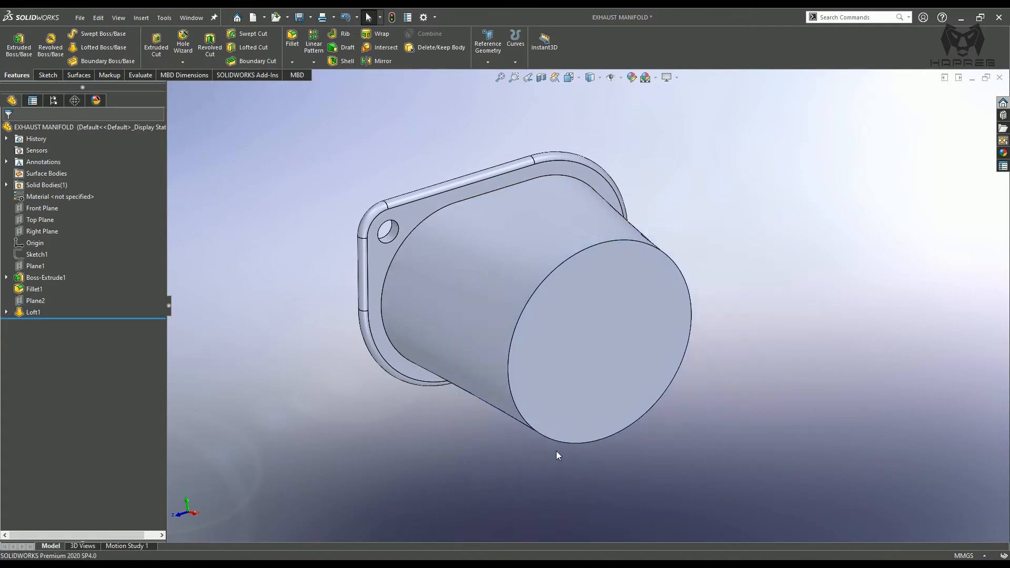
# Show the loft's profile sketches Sketch3 and Sketch4
pyautogui.click(6, 312)
pyautogui.click(48, 323)
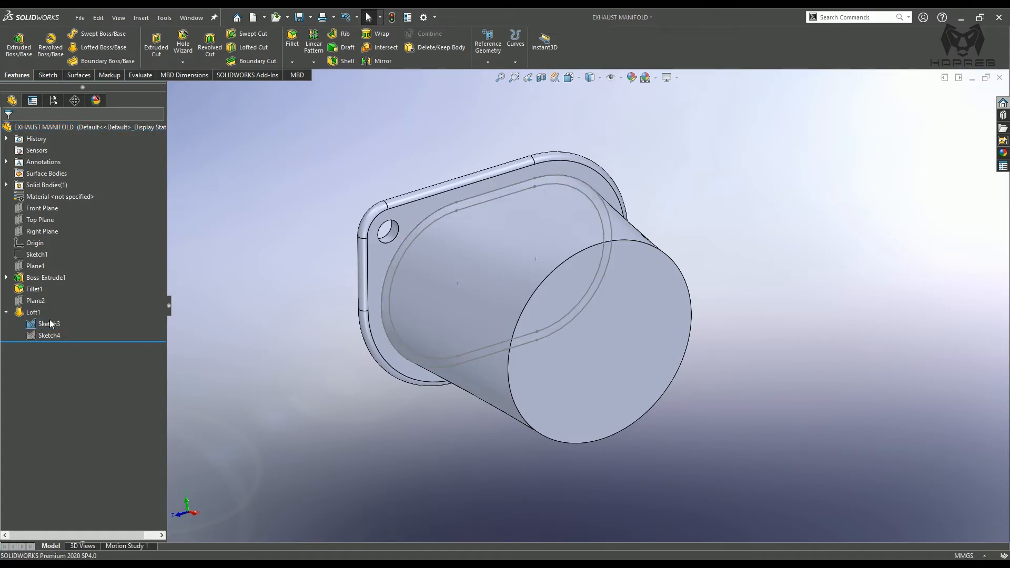
pyautogui.click(49, 335)
pyautogui.click(58, 319)
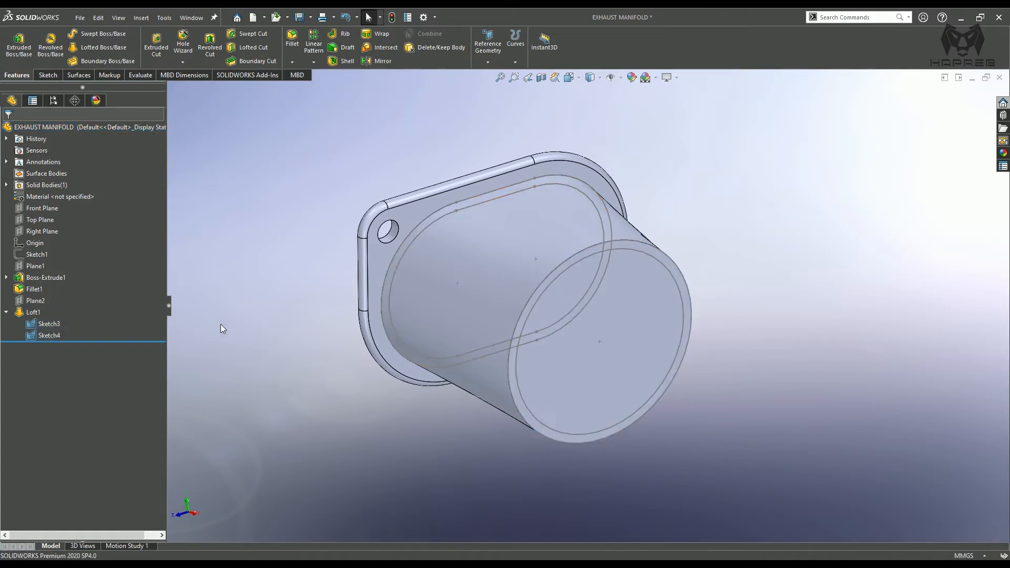
# Hollow out the pipe with a lofted cut from the inner slot loop to the inner circle
pyautogui.click(241, 47)
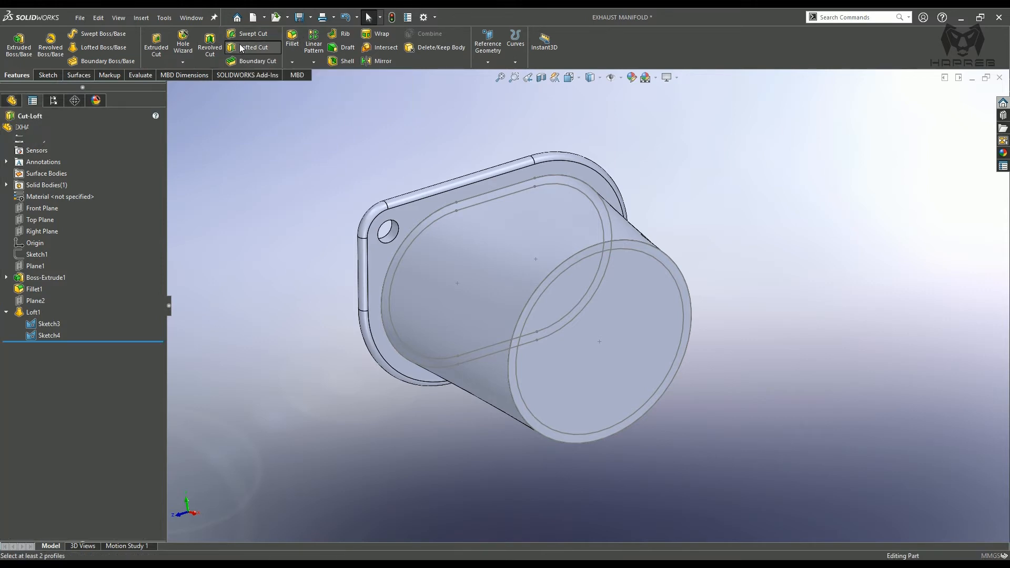
pyautogui.click(415, 240)
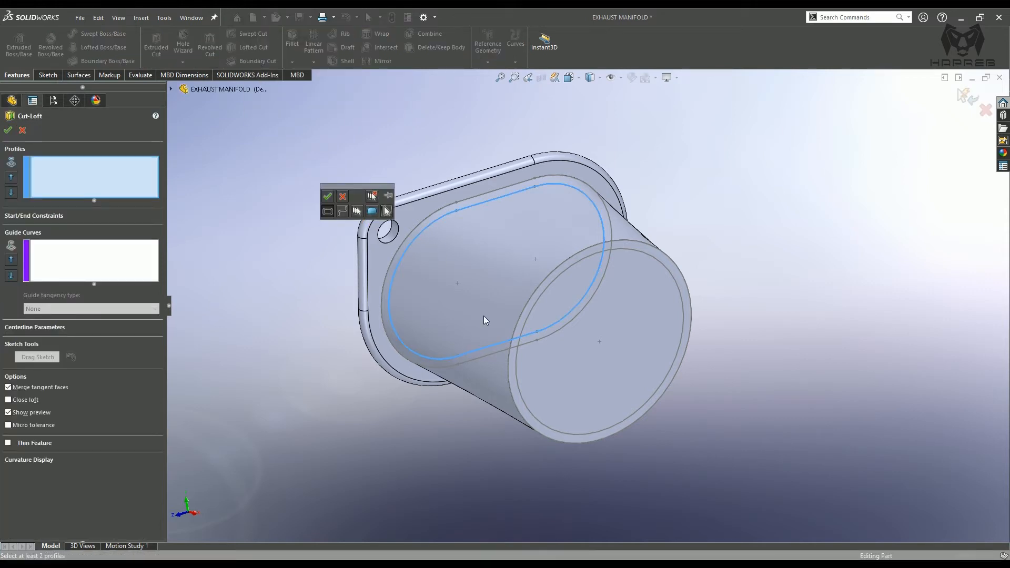
pyautogui.click(324, 196)
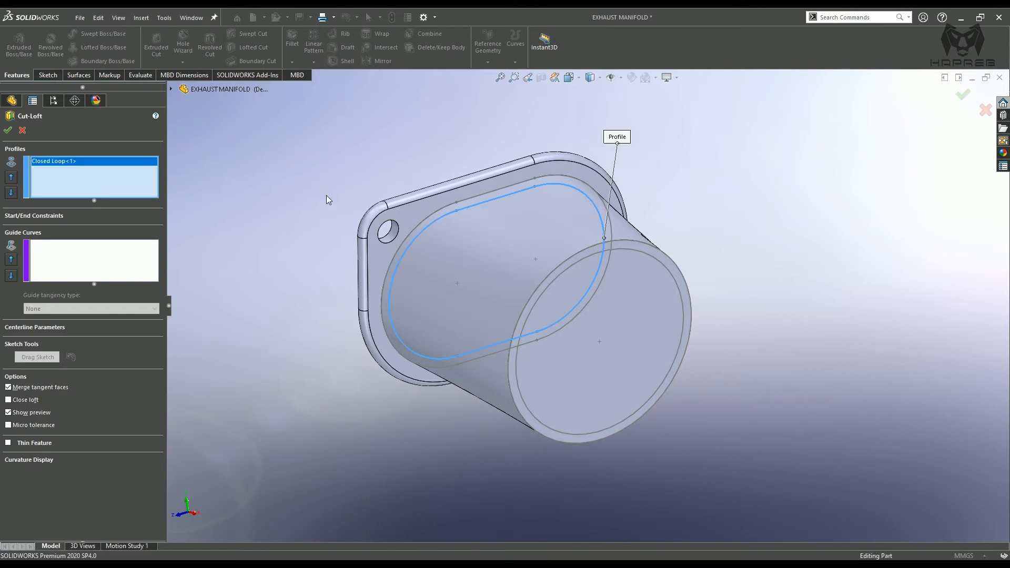
pyautogui.click(526, 337)
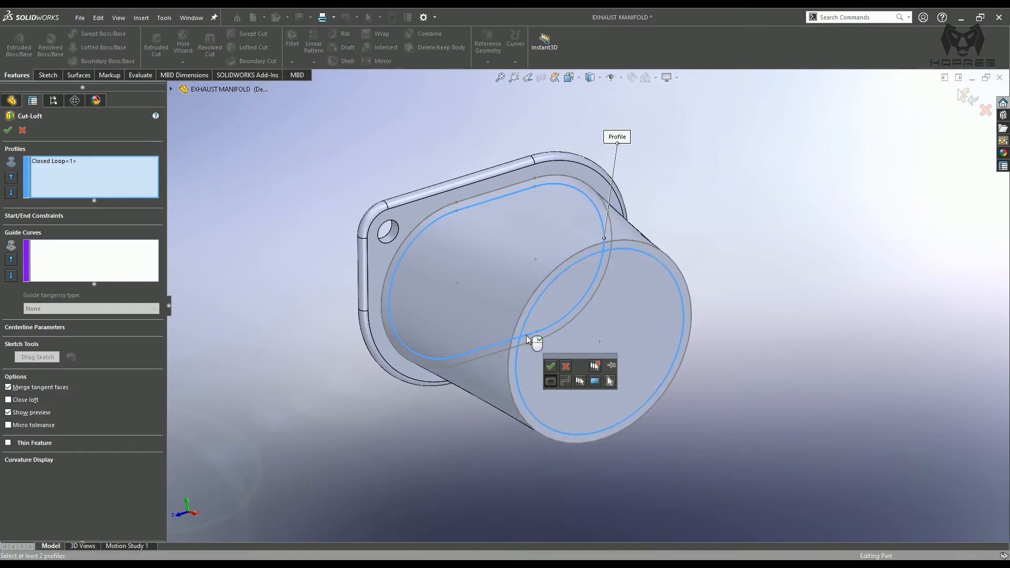
pyautogui.click(552, 366)
pyautogui.moveTo(552, 371); pyautogui.dragTo(388, 320, button='middle')
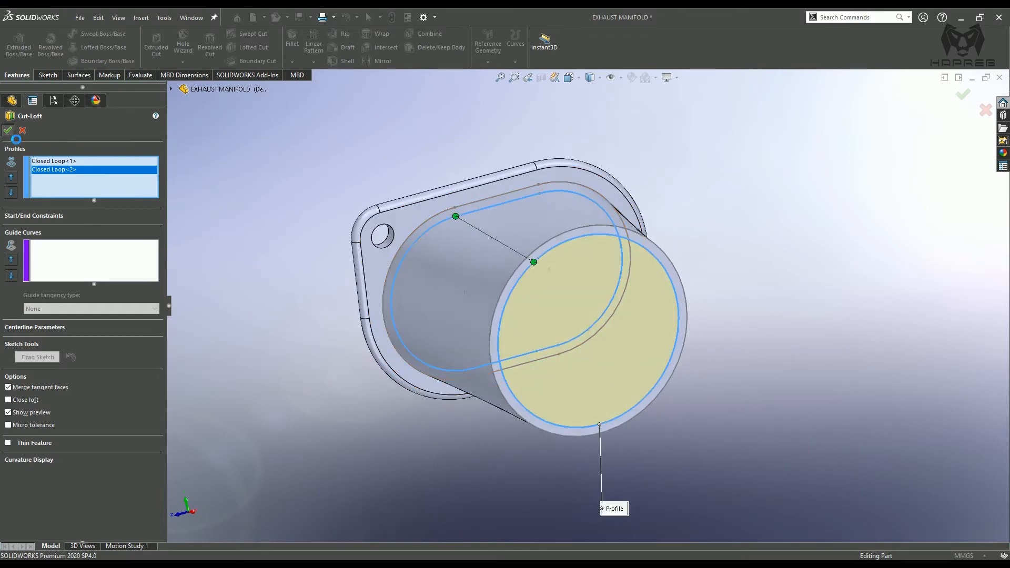
pyautogui.moveTo(302, 320)
pyautogui.mouseDown(button='middle')
pyautogui.moveTo(295, 298)
pyautogui.moveTo(320, 323)
pyautogui.mouseUp(button='middle')
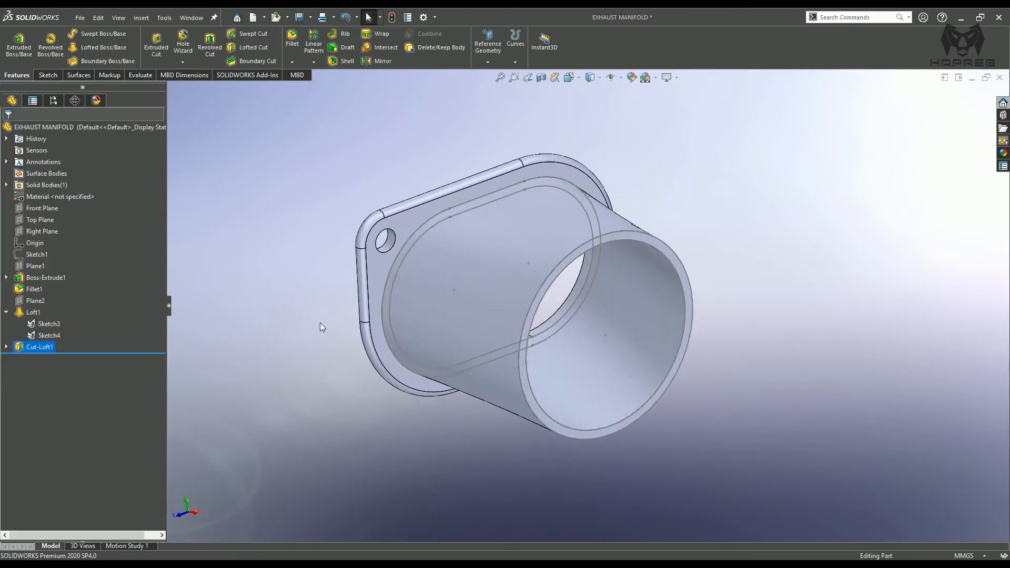
# Hide the slot sketch Sketch3 and the circle sketch Sketch4
pyautogui.click(396, 261)
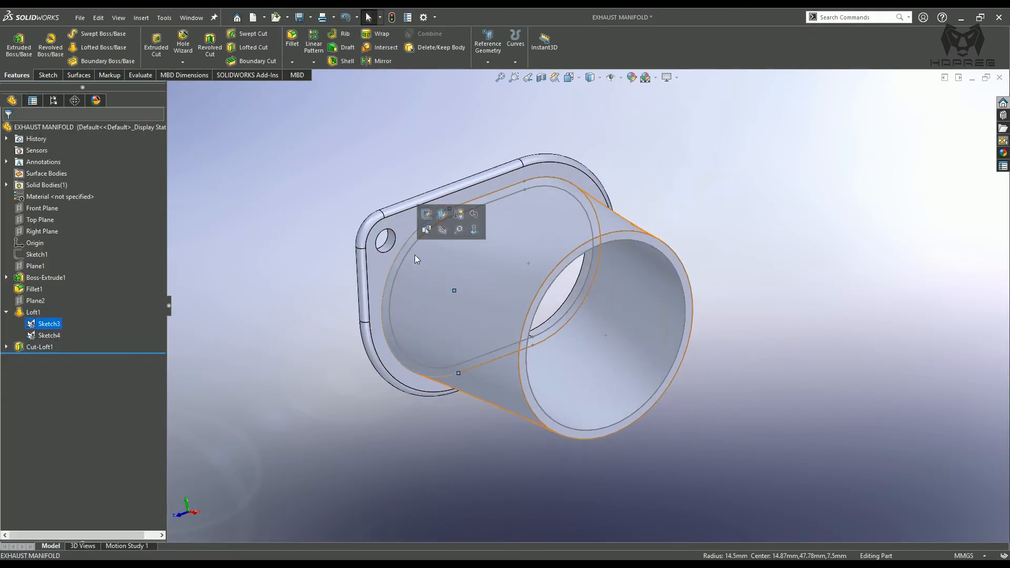
pyautogui.click(545, 295)
pyautogui.click(591, 269)
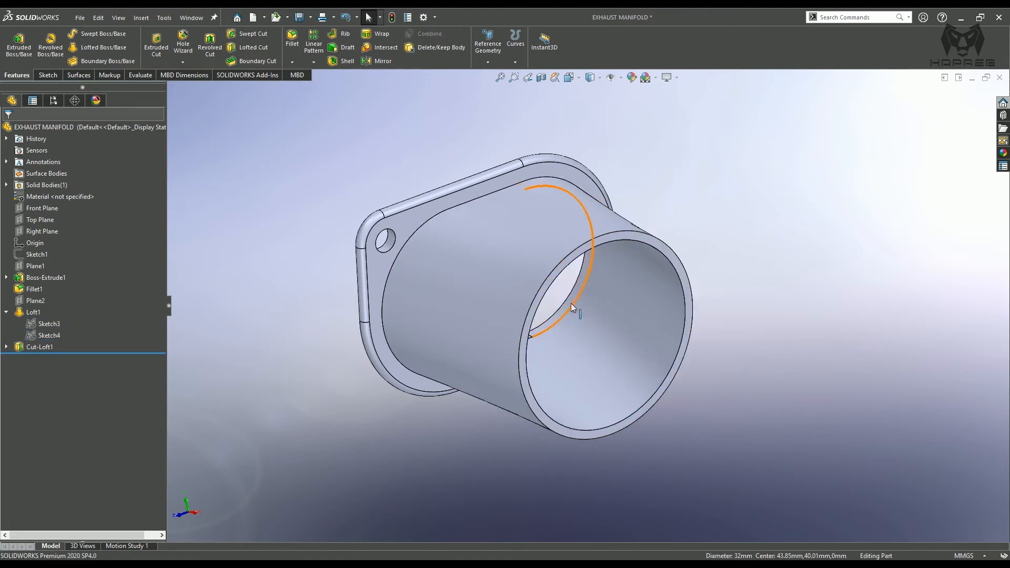
# Set up a linear pattern along the flange's straight upper edge with 95 mm spacing and 6 instances
pyautogui.moveTo(539, 341)
pyautogui.mouseDown(button='middle')
pyautogui.moveTo(516, 292)
pyautogui.moveTo(540, 352)
pyautogui.mouseUp(button='middle')
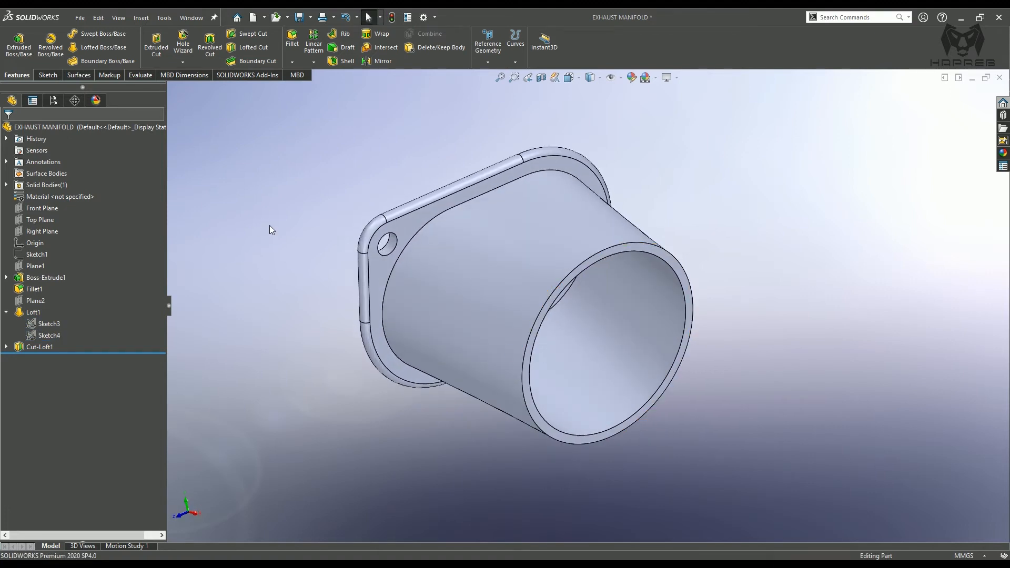
pyautogui.click(314, 42)
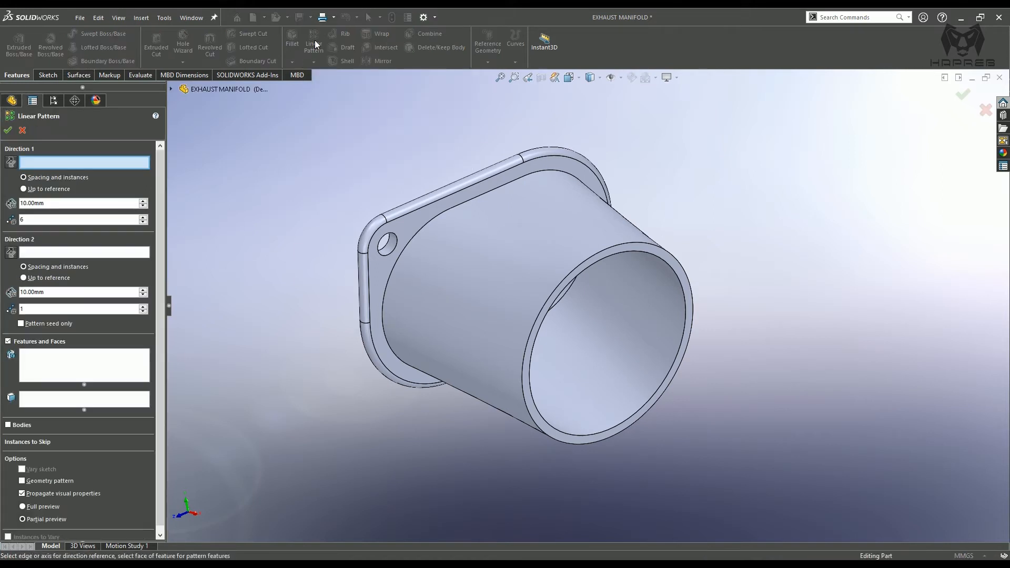
pyautogui.click(422, 207)
pyautogui.moveTo(272, 260); pyautogui.dragTo(241, 255, button='middle')
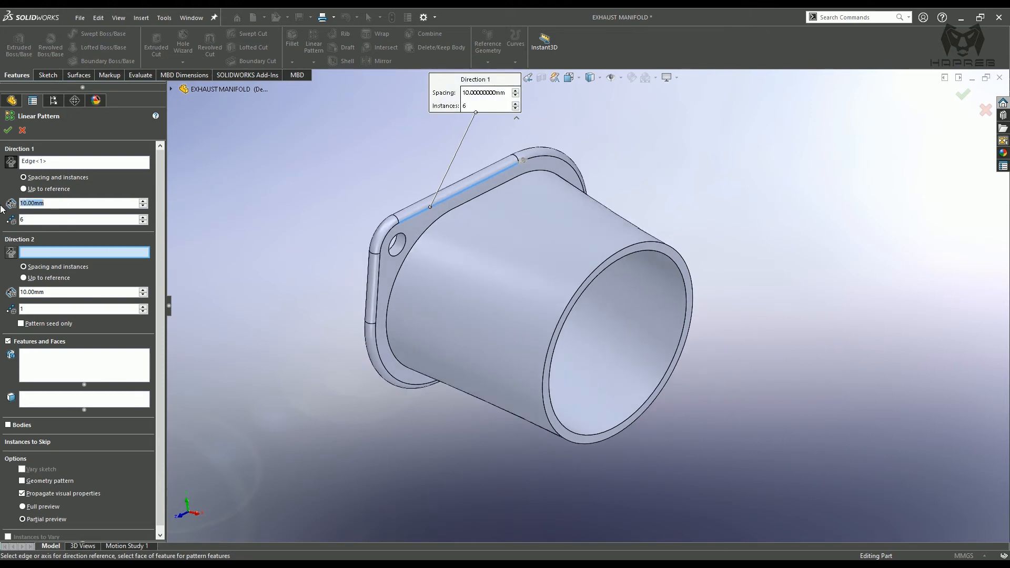
pyautogui.write('95')
pyautogui.press('Return')
pyautogui.scroll(3, 252, 245)
pyautogui.moveTo(647, 224); pyautogui.dragTo(656, 223, button='middle')
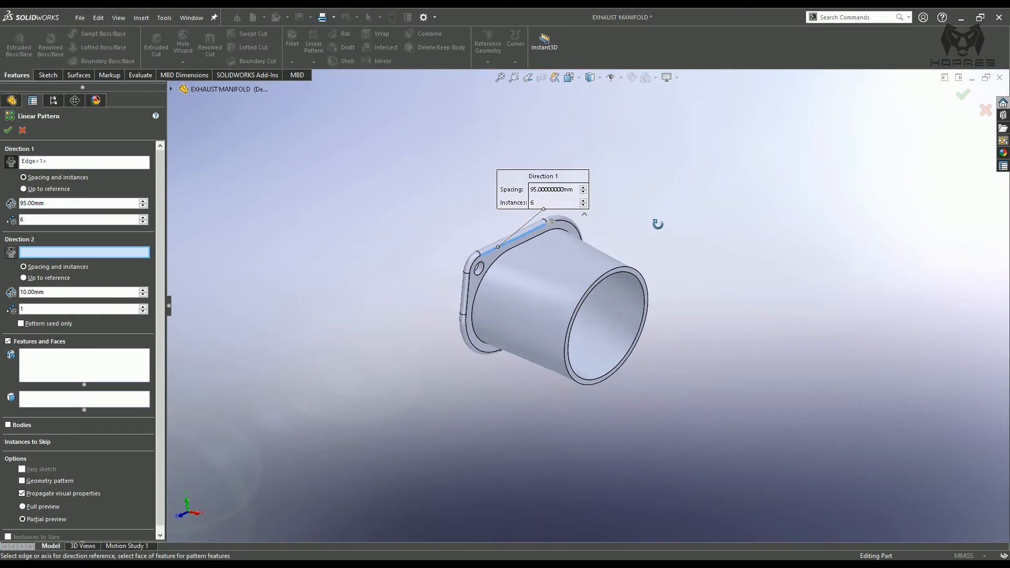
pyautogui.scroll(1, 621, 232)
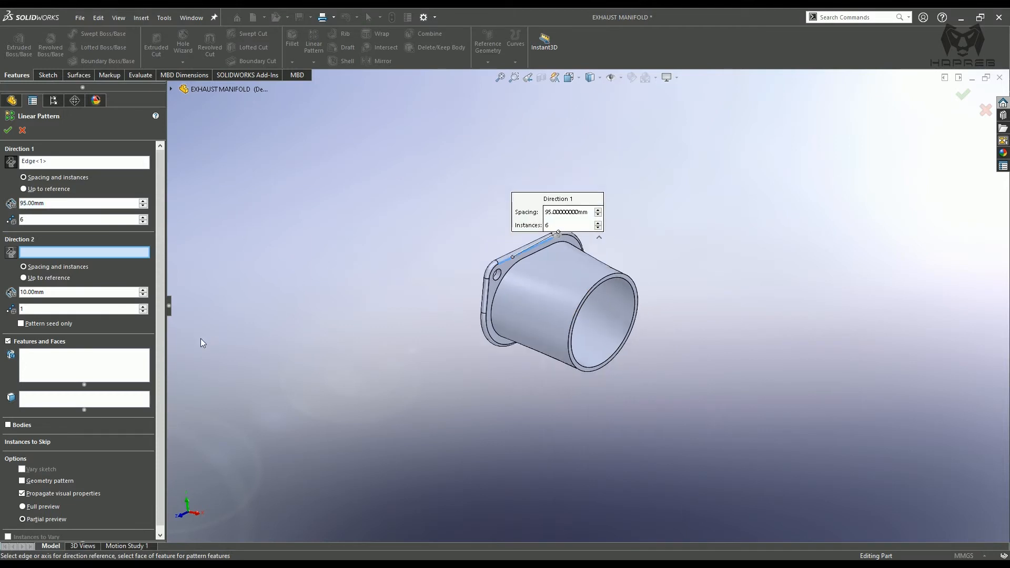
# Select the hollow flanged pipe body as the item to pattern and complete the linear pattern
pyautogui.click(17, 425)
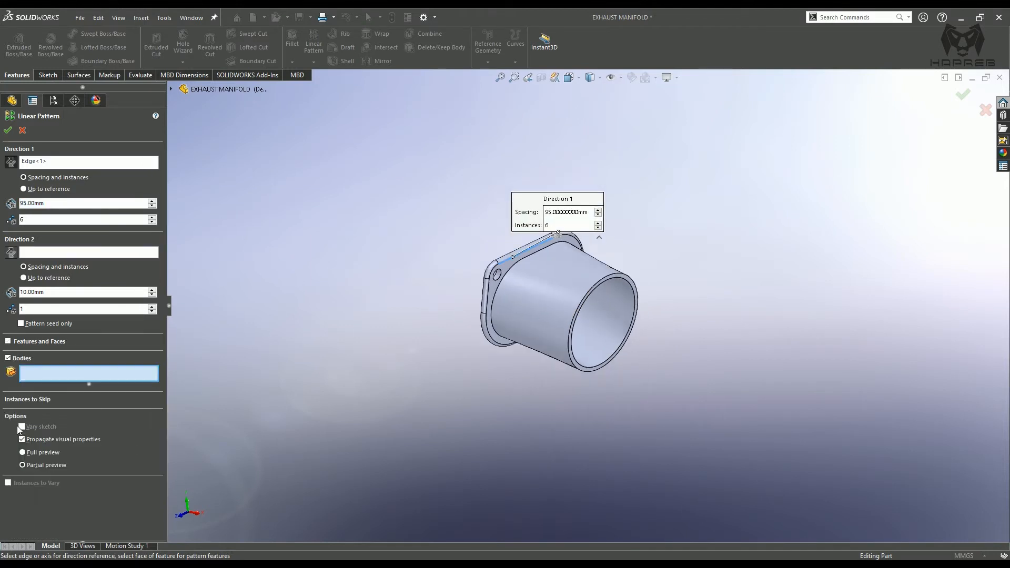
pyautogui.click(525, 289)
pyautogui.scroll(5, 708, 282)
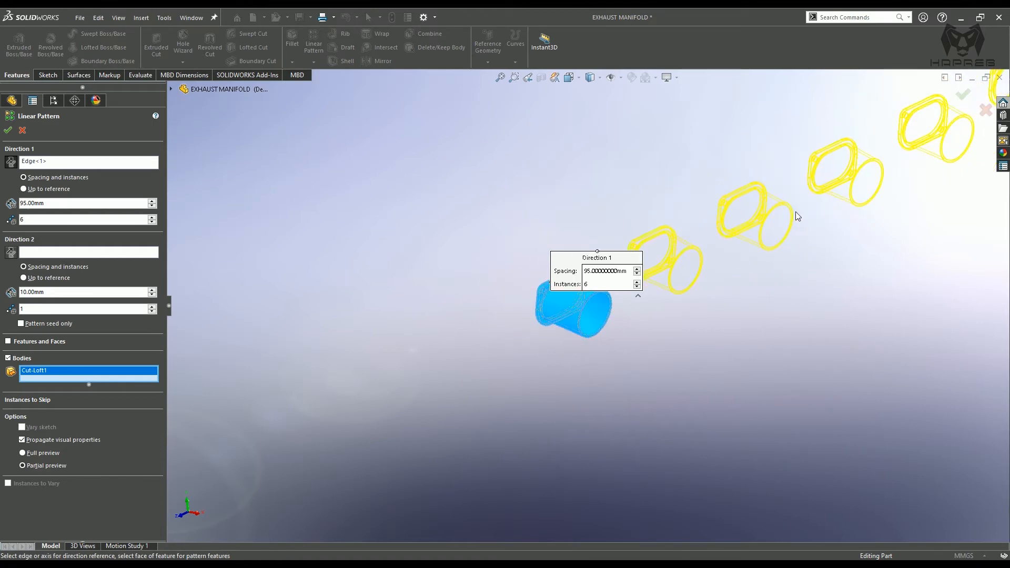
pyautogui.scroll(-1, 810, 200)
pyautogui.scroll(-1, 811, 200)
pyautogui.scroll(2, 811, 199)
pyautogui.scroll(-1, 803, 220)
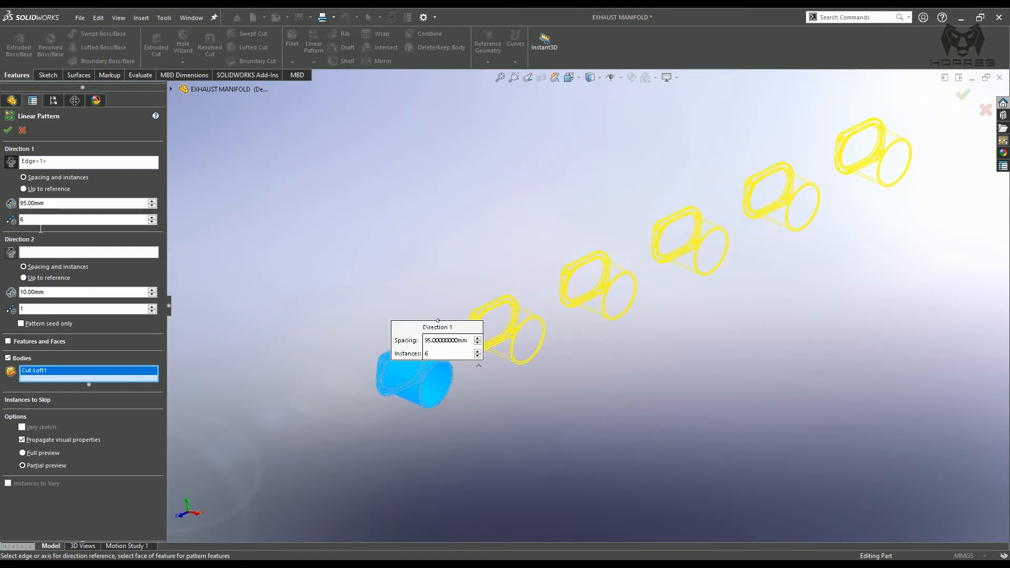
pyautogui.moveTo(373, 291)
pyautogui.mouseDown(button='middle')
pyautogui.moveTo(374, 276)
pyautogui.moveTo(368, 284)
pyautogui.mouseUp(button='middle')
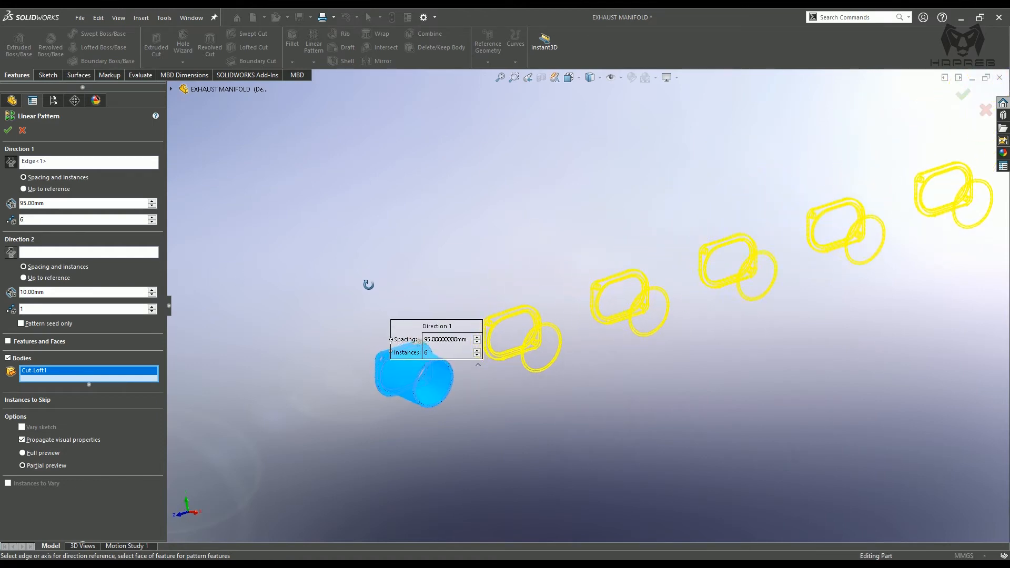
pyautogui.scroll(1, 634, 301)
pyautogui.scroll(-1, 866, 308)
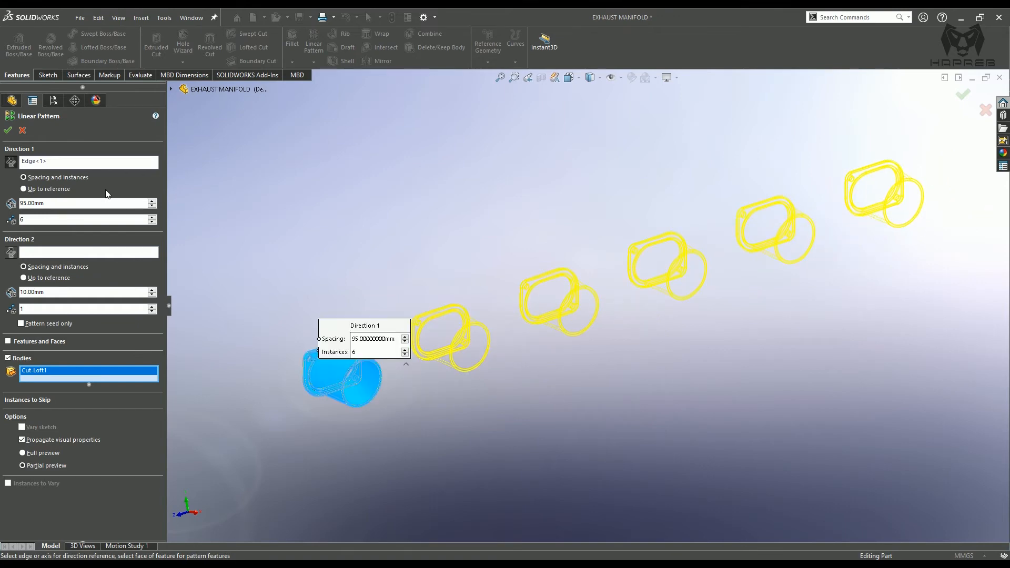
pyautogui.click(8, 130)
pyautogui.scroll(-1, 421, 409)
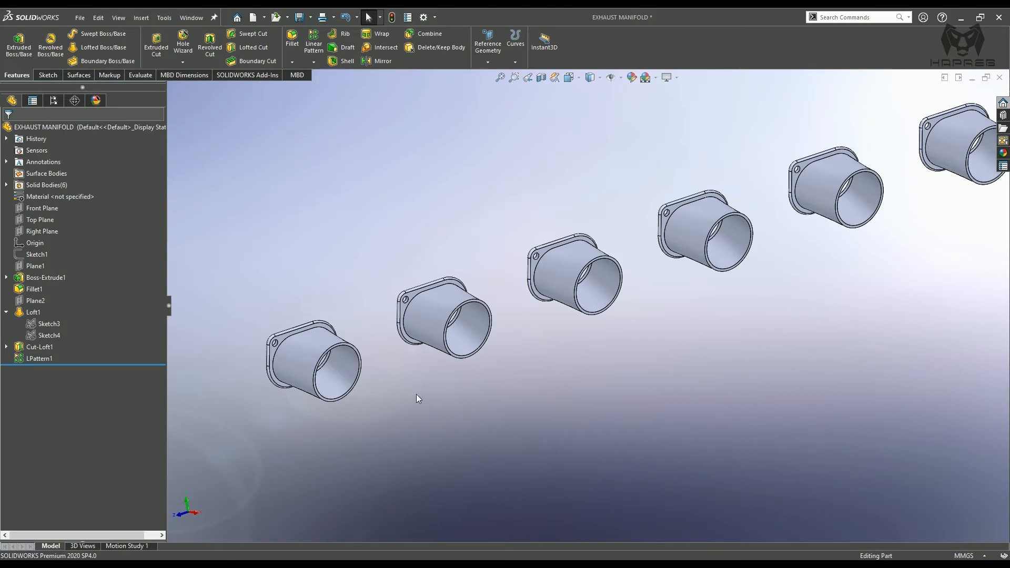
# Start a 3D sketch and draw a centerline between the midpoints of the third flange's two straight inner slot edges
pyautogui.moveTo(416, 394); pyautogui.dragTo(751, 270, button='middle')
pyautogui.scroll(-2, 751, 270)
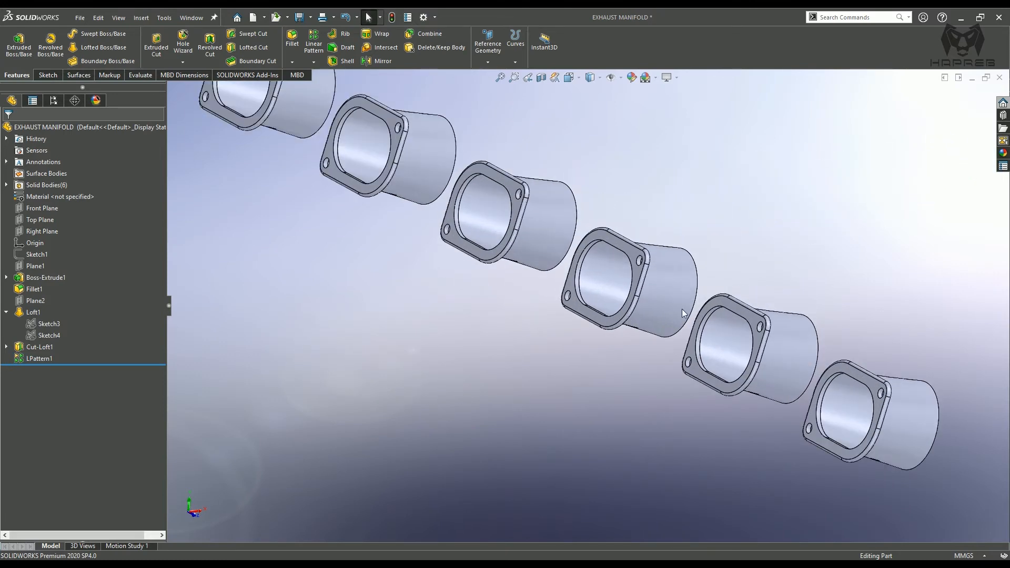
pyautogui.click(49, 76)
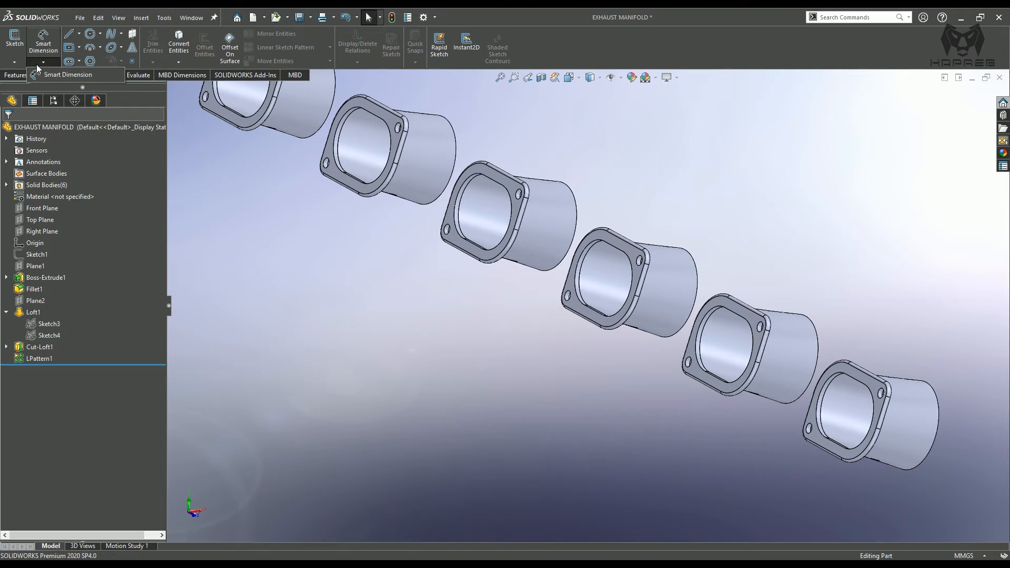
pyautogui.click(18, 61)
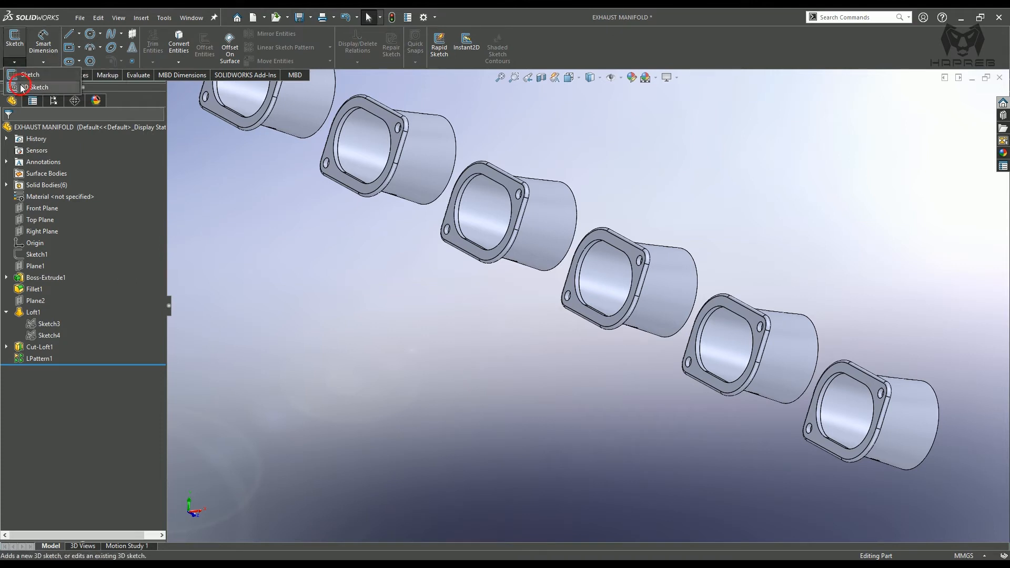
pyautogui.click(23, 83)
pyautogui.click(80, 33)
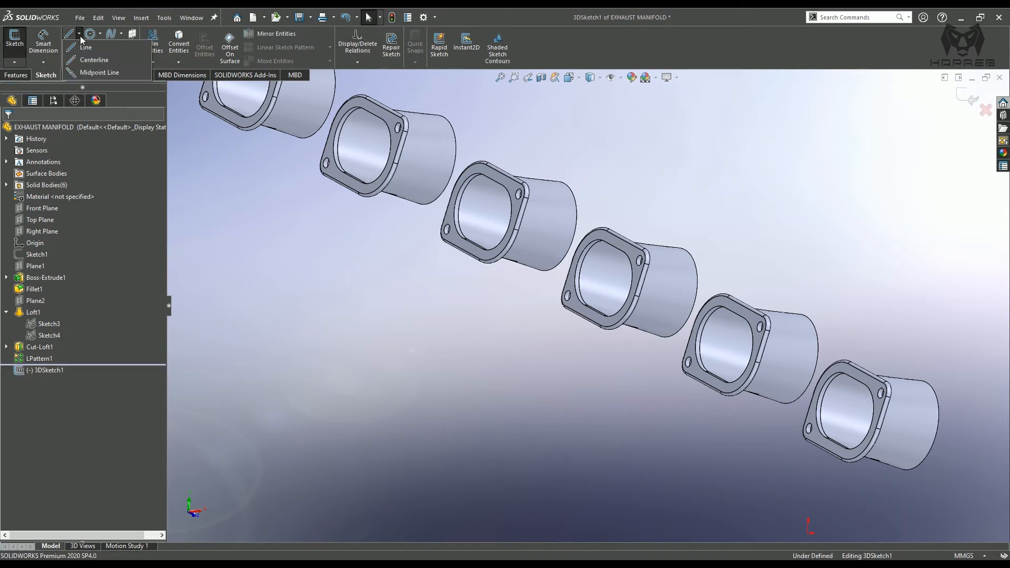
pyautogui.click(80, 65)
pyautogui.scroll(-4, 590, 342)
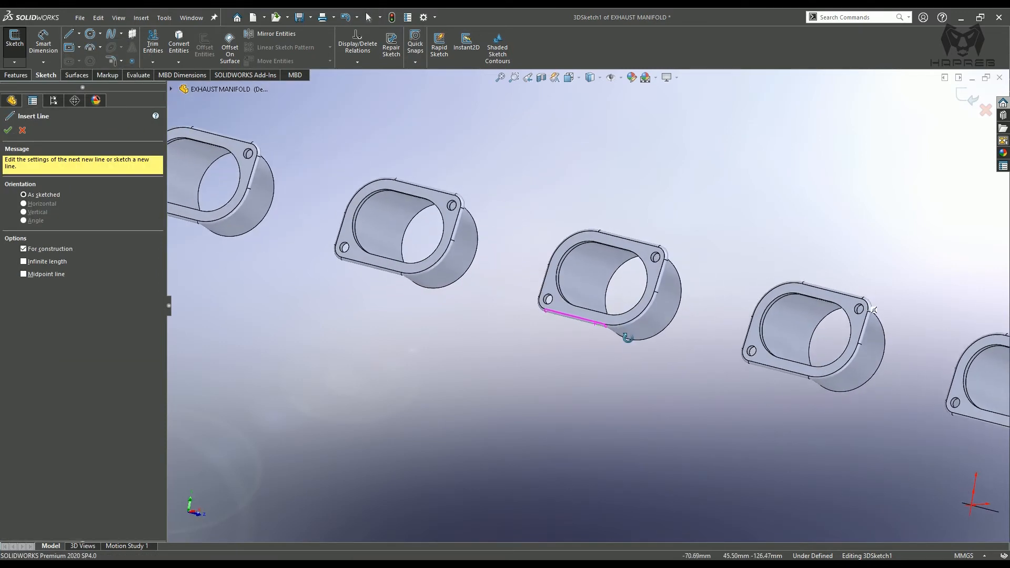
pyautogui.scroll(-5, 656, 237)
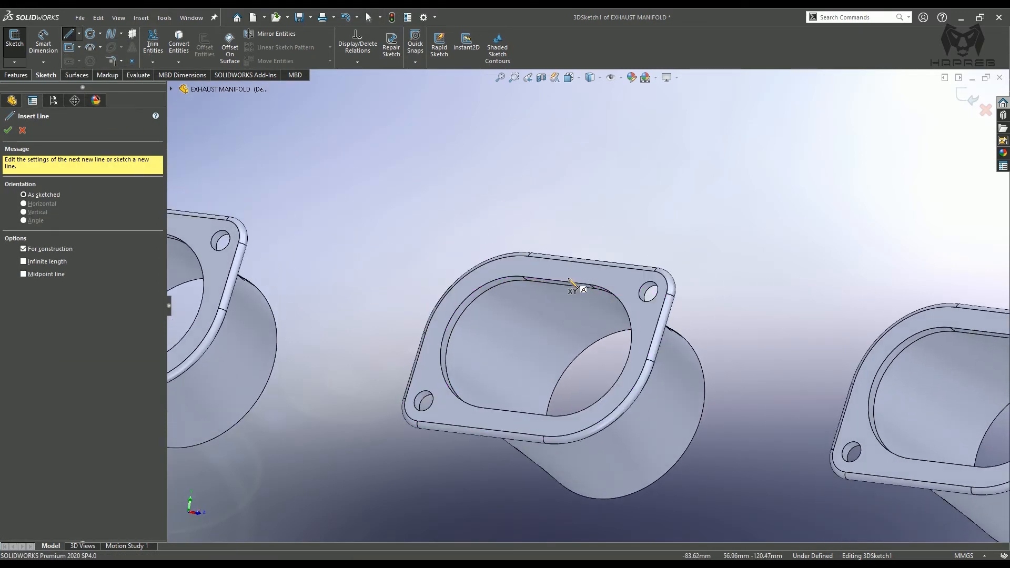
pyautogui.click(555, 281)
pyautogui.moveTo(529, 366); pyautogui.dragTo(499, 477, button='middle')
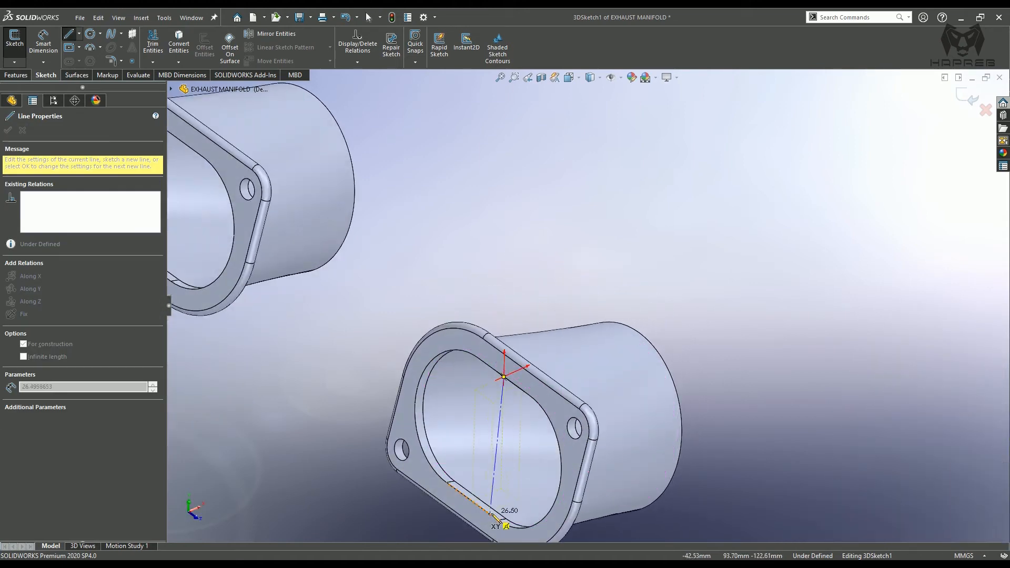
pyautogui.click(470, 495)
pyautogui.scroll(5, 485, 453)
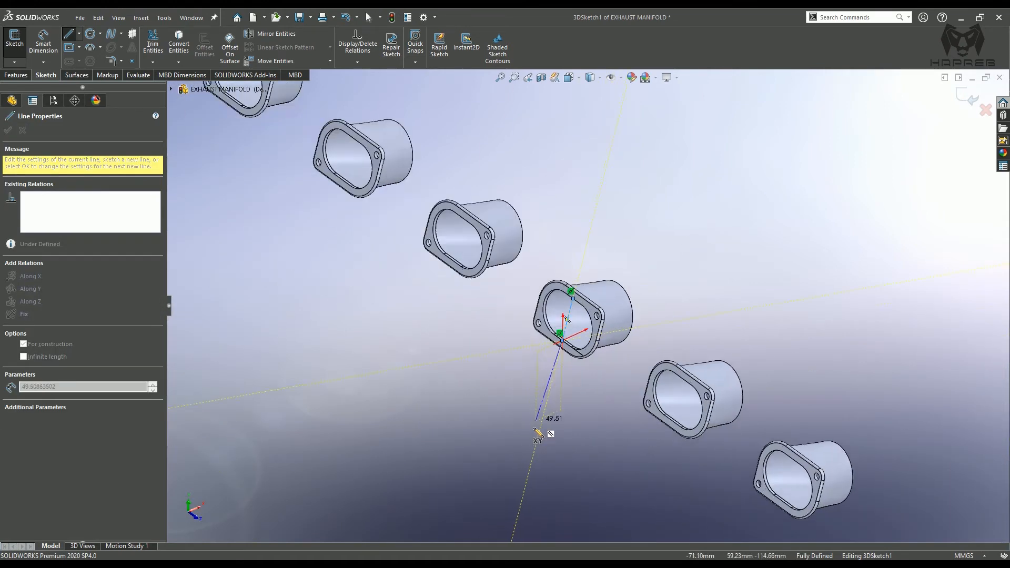
pyautogui.press('Escape')
# Draw a centerline about 144 mm long straight down from the midpoint of the slot centerline
pyautogui.moveTo(721, 422); pyautogui.dragTo(742, 387, button='middle')
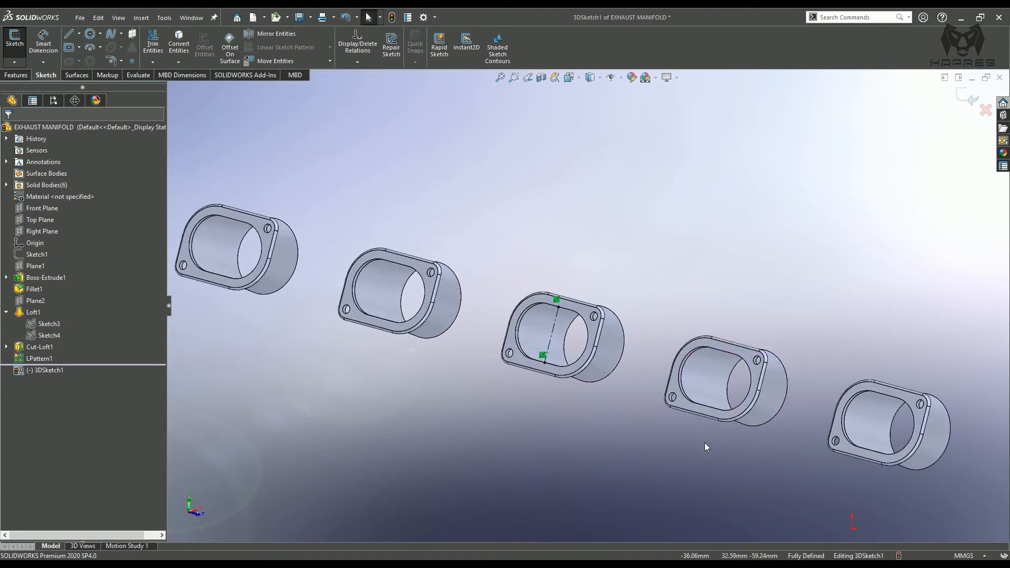
pyautogui.keyDown('ctrl'); pyautogui.moveTo(705, 443); pyautogui.dragTo(662, 316, button='middle'); pyautogui.keyUp('ctrl')
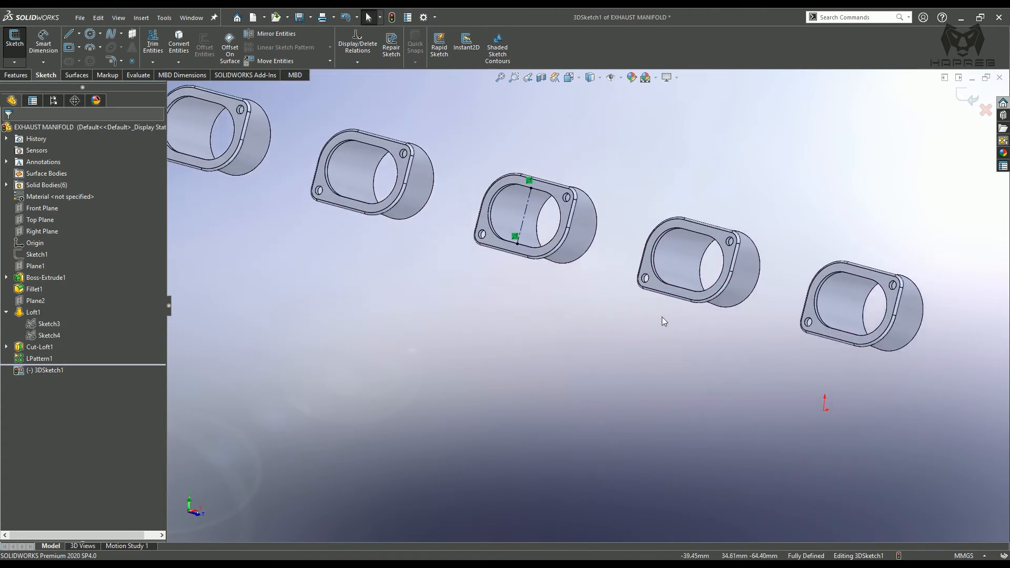
pyautogui.click(79, 34)
pyautogui.click(85, 60)
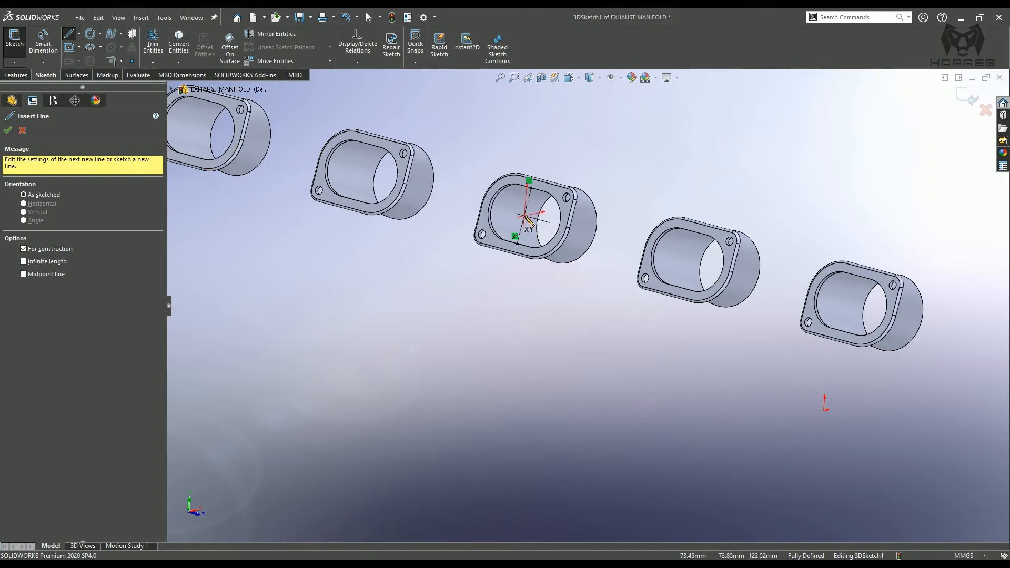
pyautogui.click(526, 217)
pyautogui.moveTo(525, 383); pyautogui.dragTo(562, 447, button='middle')
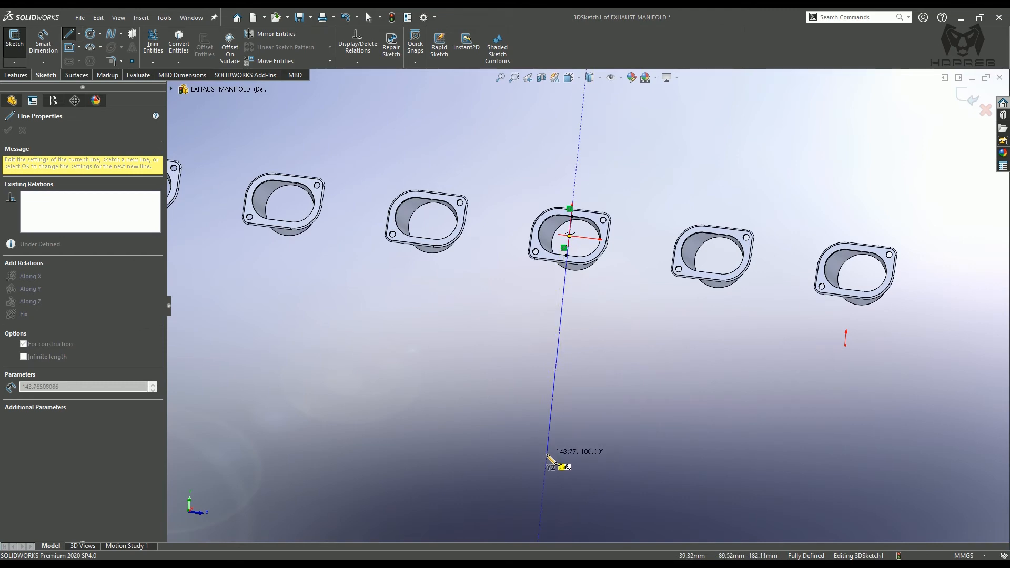
pyautogui.click(547, 455)
pyautogui.press('Escape')
# Sketch a solid line about 69 mm long slanting upward in the YZ plane from the long centerline's lower end
pyautogui.moveTo(552, 424); pyautogui.dragTo(588, 428, button='middle')
pyautogui.moveTo(481, 443)
pyautogui.mouseDown(button='middle')
pyautogui.moveTo(484, 422)
pyautogui.moveTo(487, 439)
pyautogui.mouseUp(button='middle')
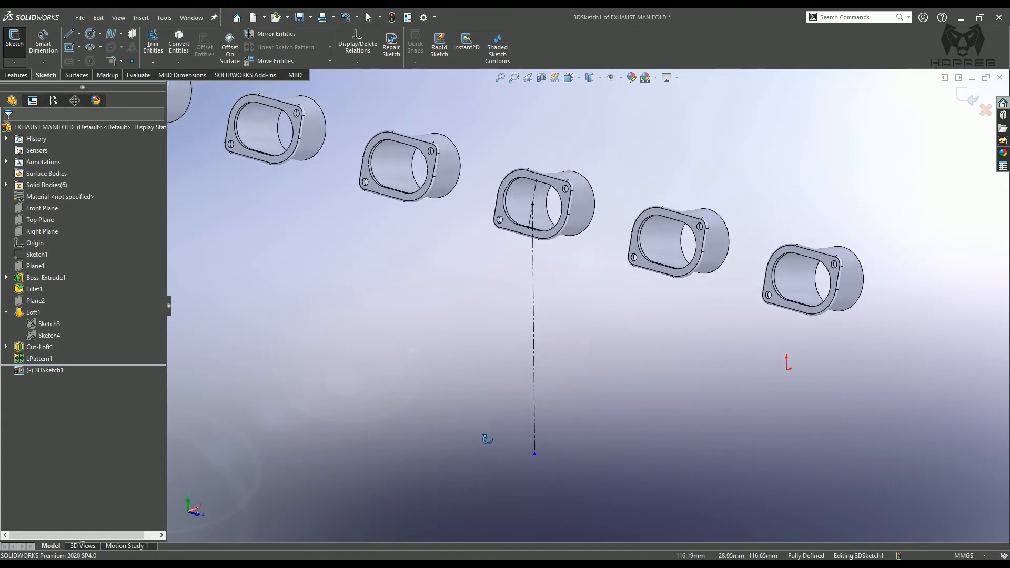
pyautogui.click(70, 35)
pyautogui.moveTo(514, 349)
pyautogui.mouseDown(button='middle')
pyautogui.moveTo(509, 322)
pyautogui.moveTo(599, 321)
pyautogui.moveTo(591, 416)
pyautogui.mouseUp(button='middle')
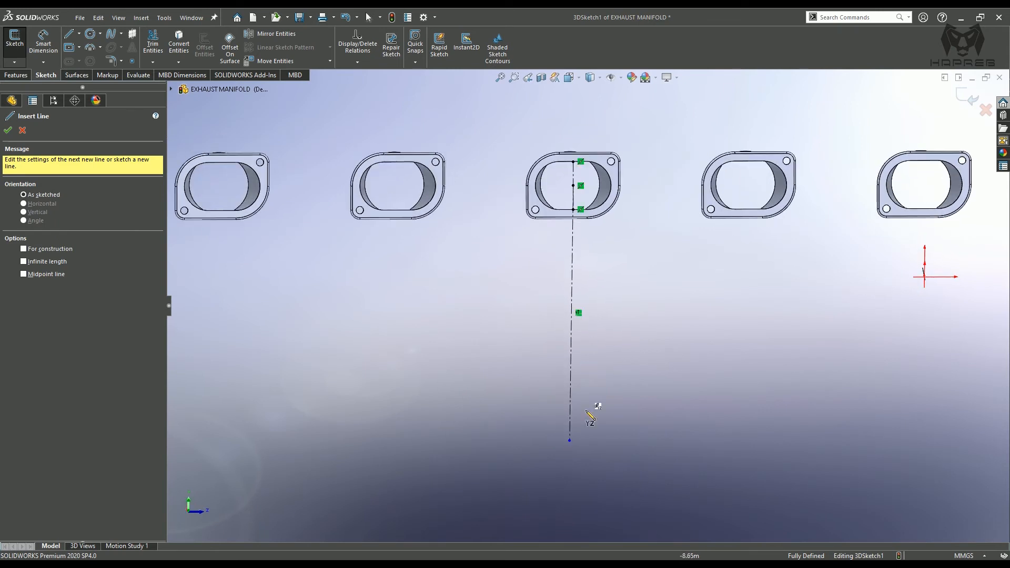
pyautogui.click(569, 440)
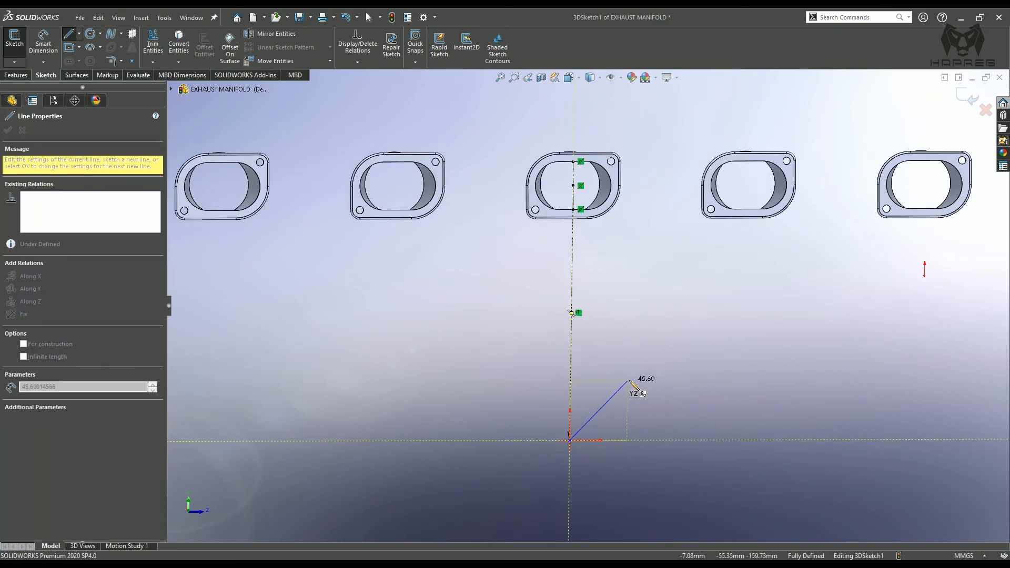
pyautogui.click(661, 354)
pyautogui.press('Escape')
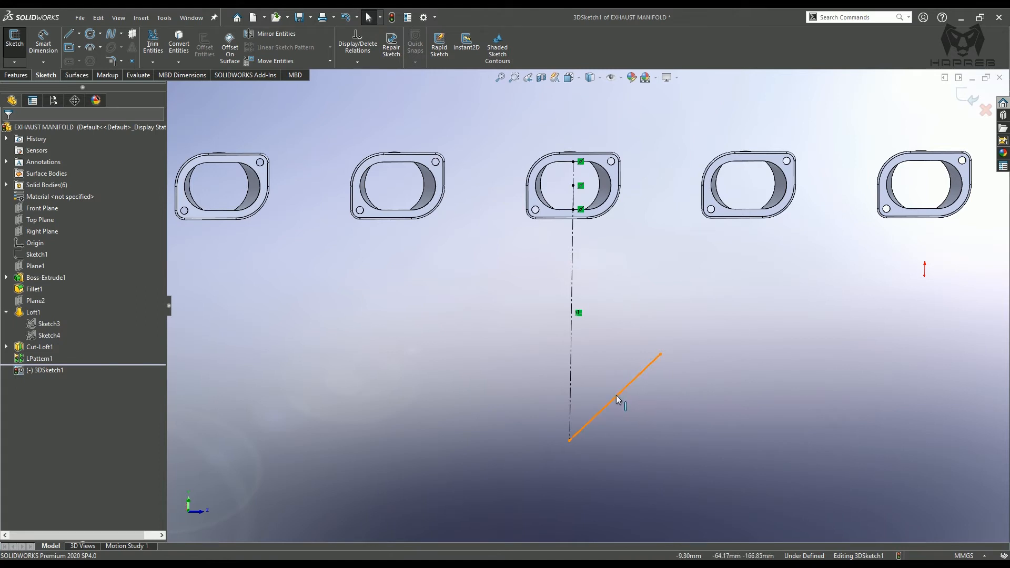
# Make the slanted line parallel to the Right Plane
pyautogui.click(621, 391)
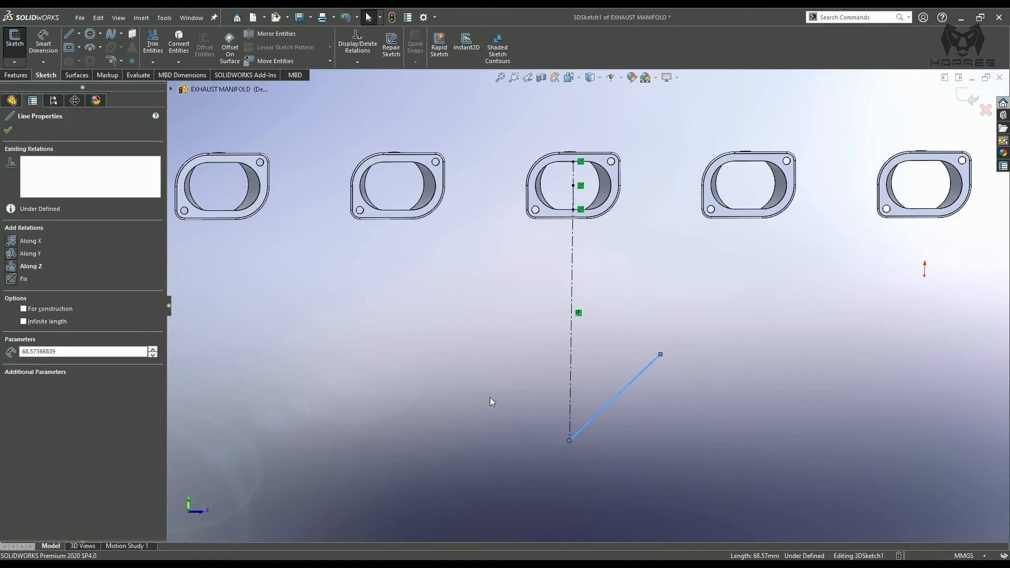
pyautogui.click(172, 91)
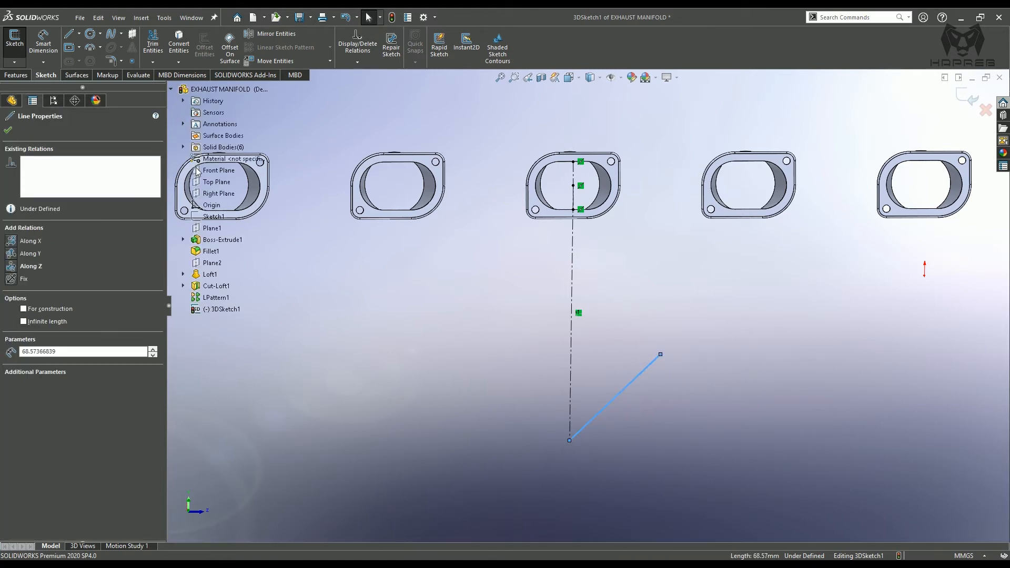
pyautogui.keyDown('ctrl'); pyautogui.click(218, 193); pyautogui.keyUp('ctrl')
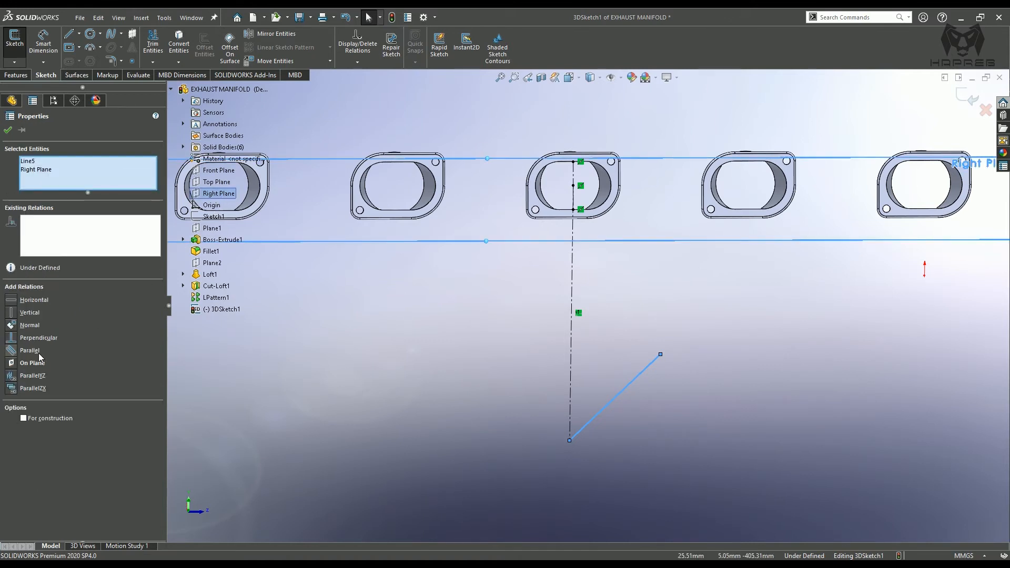
pyautogui.click(7, 131)
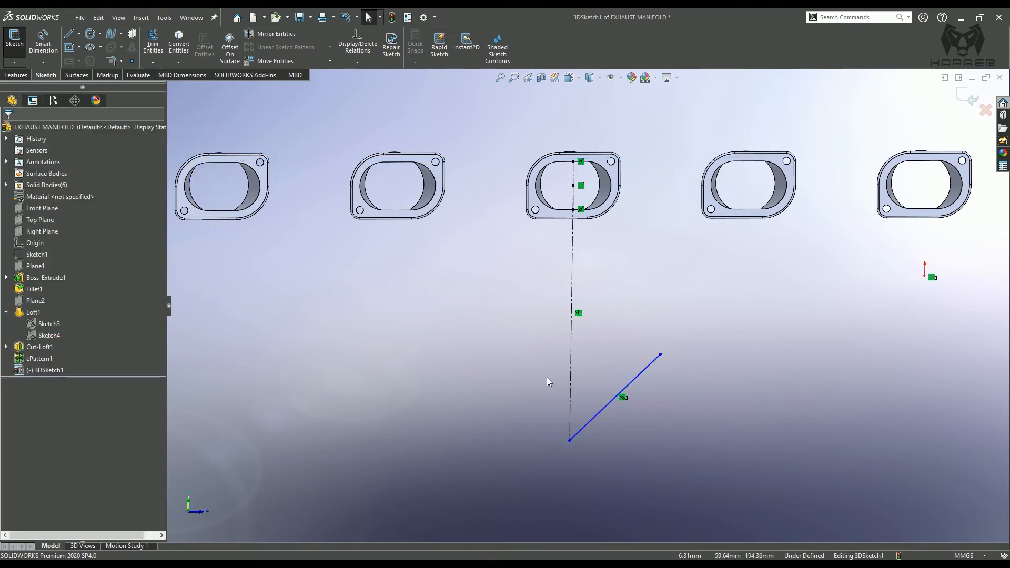
# Dimension the long vertical centerline's length to 150 mm
pyautogui.moveTo(565, 394); pyautogui.dragTo(505, 387, button='middle')
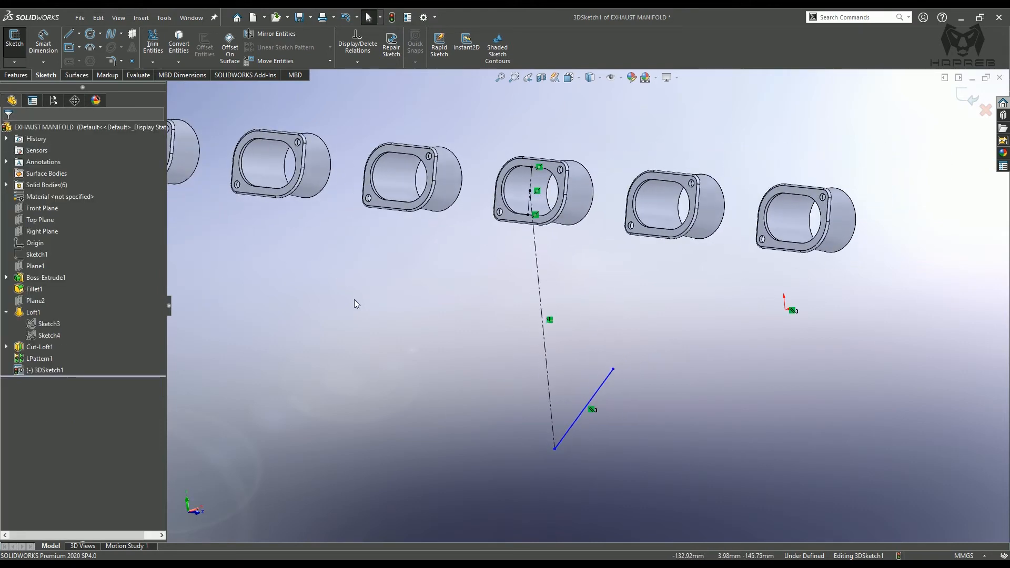
pyautogui.click(55, 51)
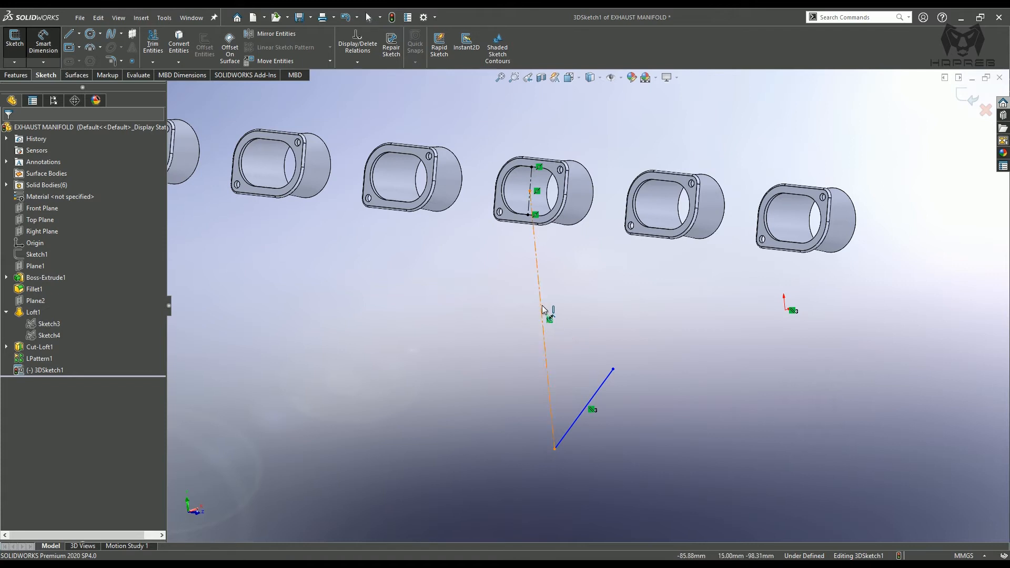
pyautogui.click(544, 311)
pyautogui.click(501, 327)
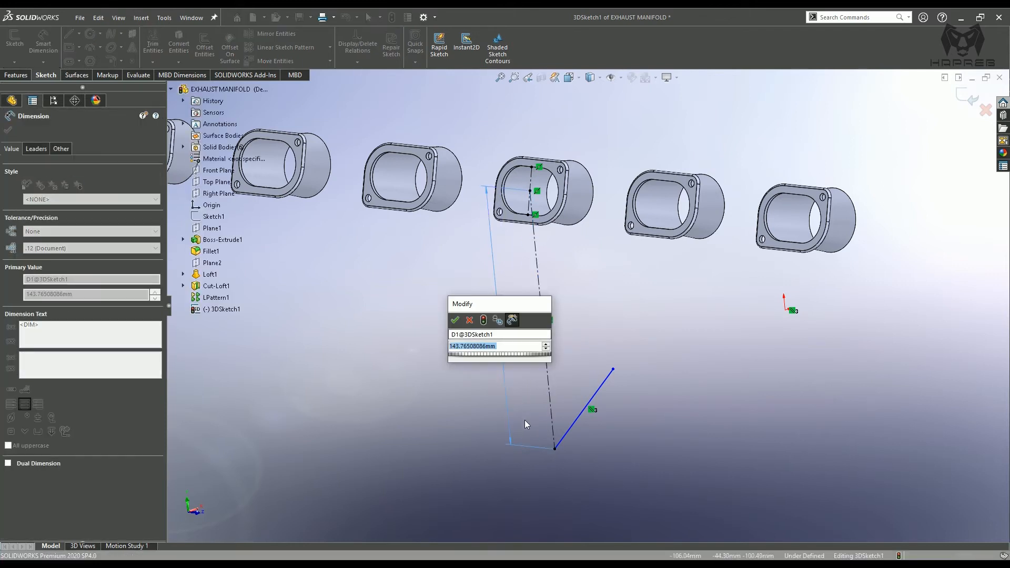
pyautogui.write('150')
pyautogui.press('Return')
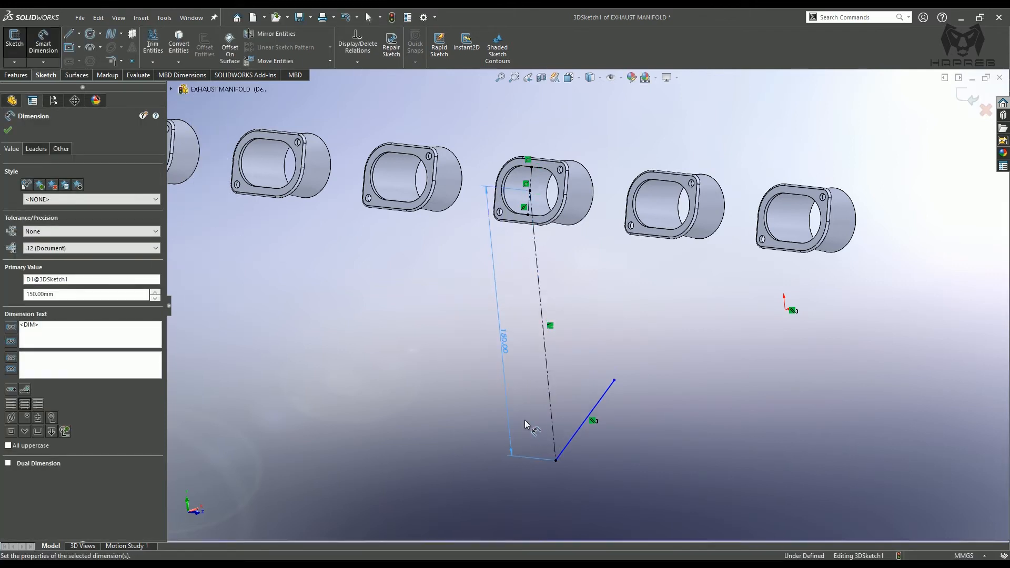
# Dimension the angle between the slanted line and the long centerline to 60 degrees
pyautogui.click(580, 431)
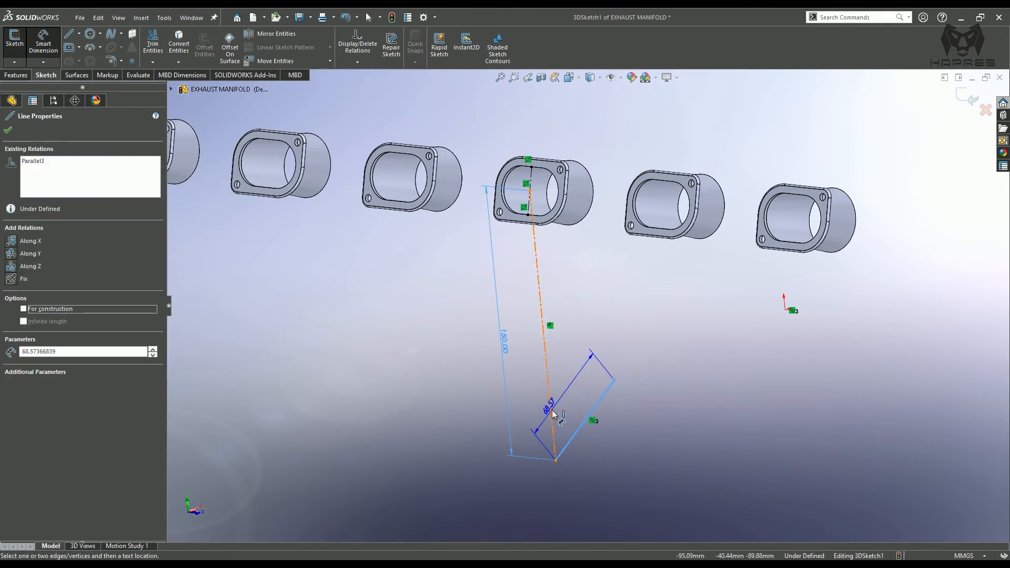
pyautogui.click(550, 408)
pyautogui.click(564, 408)
pyautogui.write('60')
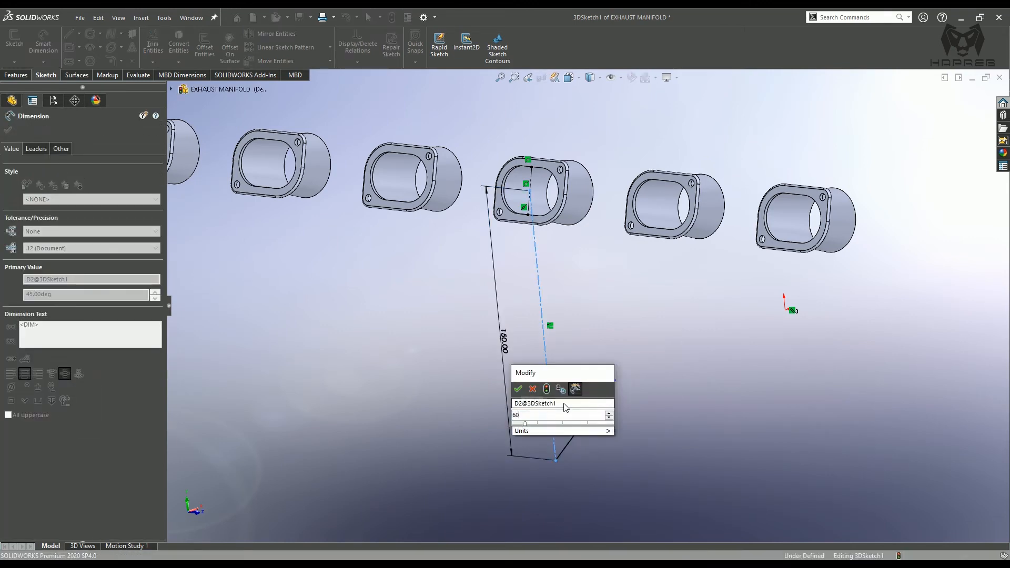
pyautogui.press('Return')
pyautogui.click(557, 481)
# Sketch a solid line in the X direction from the corner where the slanted line meets the long centerline
pyautogui.moveTo(557, 482)
pyautogui.mouseDown(button='middle')
pyautogui.moveTo(579, 410)
pyautogui.moveTo(485, 420)
pyautogui.moveTo(506, 406)
pyautogui.moveTo(523, 455)
pyautogui.moveTo(497, 468)
pyautogui.moveTo(442, 429)
pyautogui.mouseUp(button='middle')
pyautogui.click(69, 34)
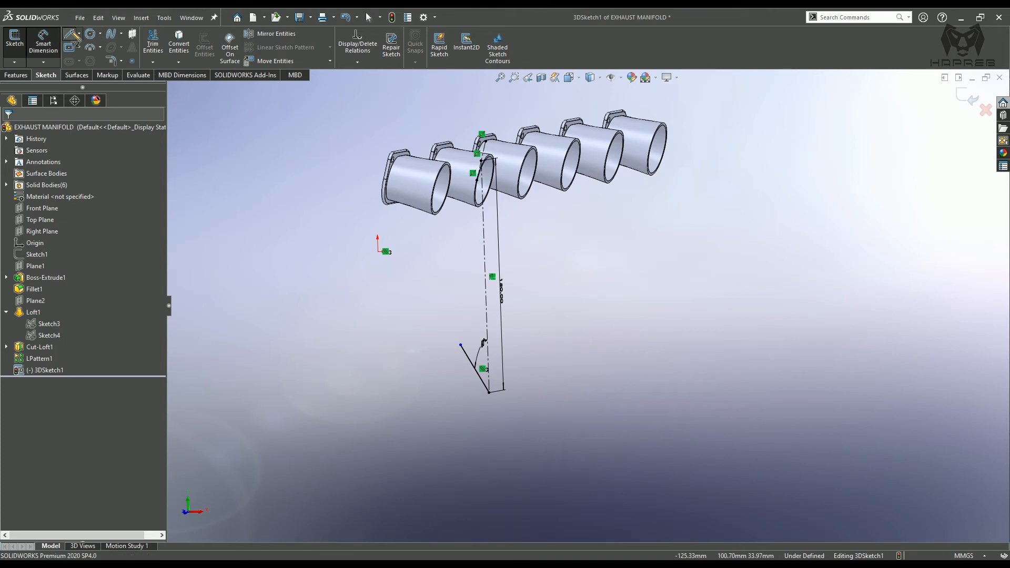
pyautogui.click(489, 392)
pyautogui.moveTo(604, 405); pyautogui.dragTo(625, 416, button='middle')
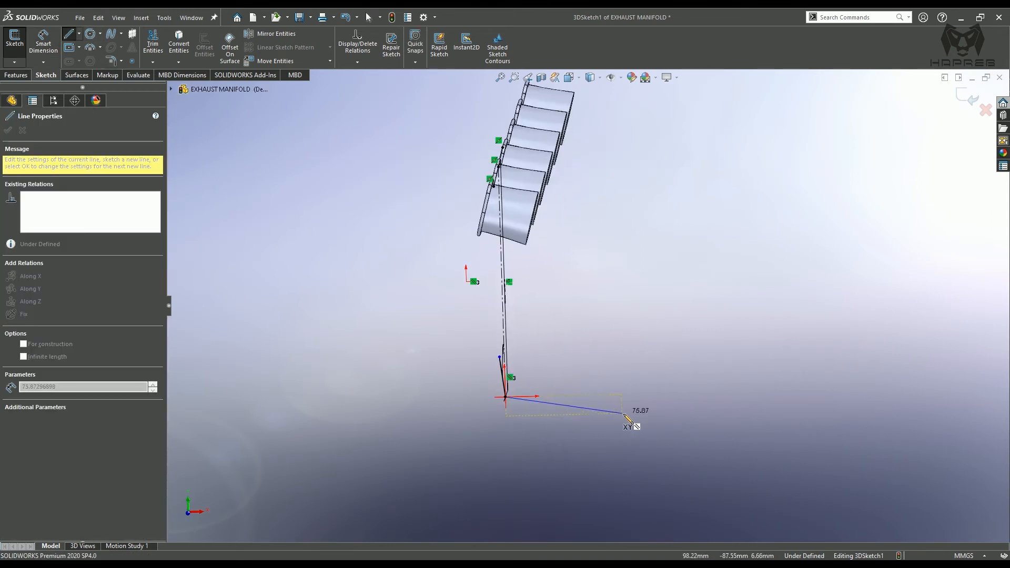
pyautogui.click(686, 393)
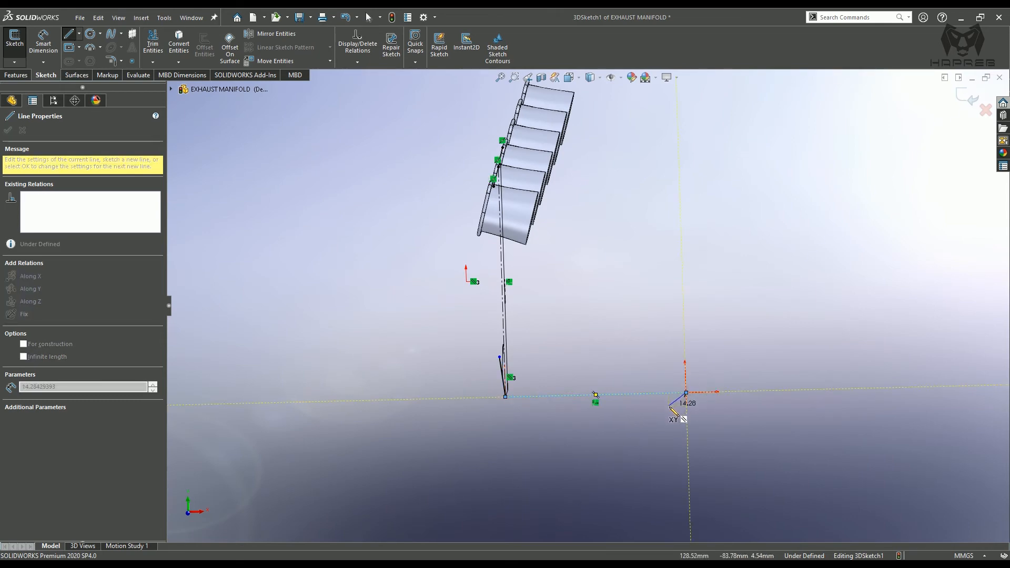
# Stop drawing lines and finish the 3D sketch
pyautogui.press('Escape')
pyautogui.moveTo(629, 412)
pyautogui.mouseDown(button='middle')
pyautogui.moveTo(608, 388)
pyautogui.moveTo(663, 435)
pyautogui.moveTo(582, 419)
pyautogui.moveTo(523, 393)
pyautogui.moveTo(558, 453)
pyautogui.moveTo(515, 465)
pyautogui.moveTo(531, 464)
pyautogui.moveTo(434, 385)
pyautogui.moveTo(449, 349)
pyautogui.moveTo(657, 305)
pyautogui.mouseUp(button='middle')
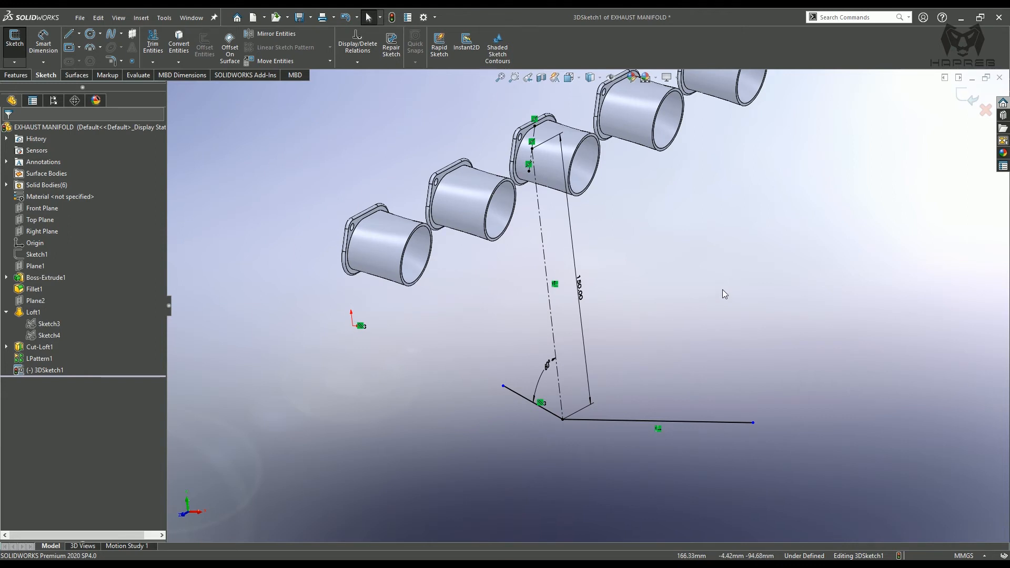
pyautogui.click(972, 102)
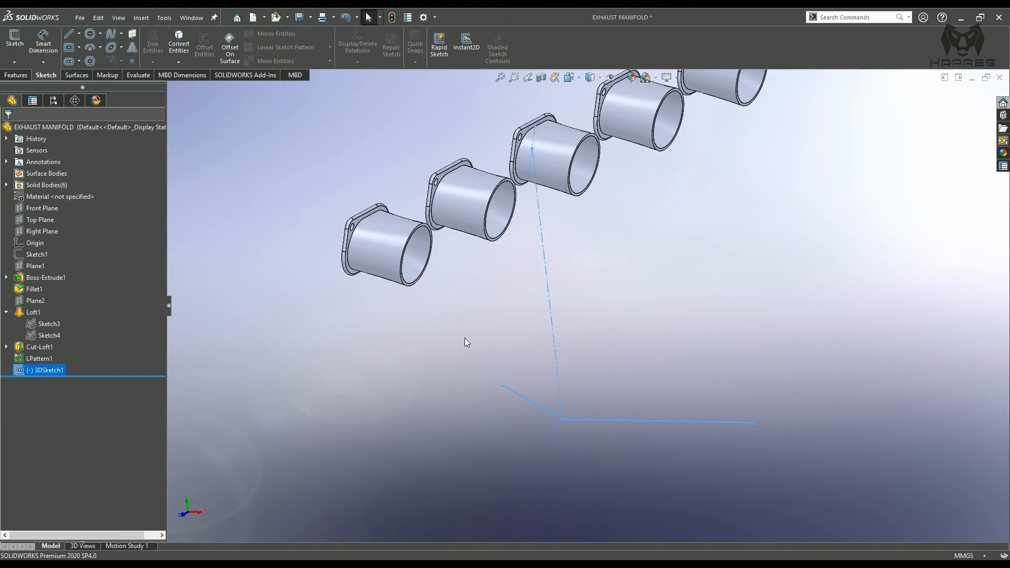
pyautogui.moveTo(464, 339)
pyautogui.mouseDown(button='middle')
pyautogui.moveTo(458, 326)
pyautogui.moveTo(431, 366)
pyautogui.moveTo(397, 373)
pyautogui.mouseUp(button='middle')
pyautogui.click(423, 359)
pyautogui.scroll(1, 399, 367)
# Create a reference plane through the slanted line and the X-direction line of the 3D sketch
pyautogui.click(15, 75)
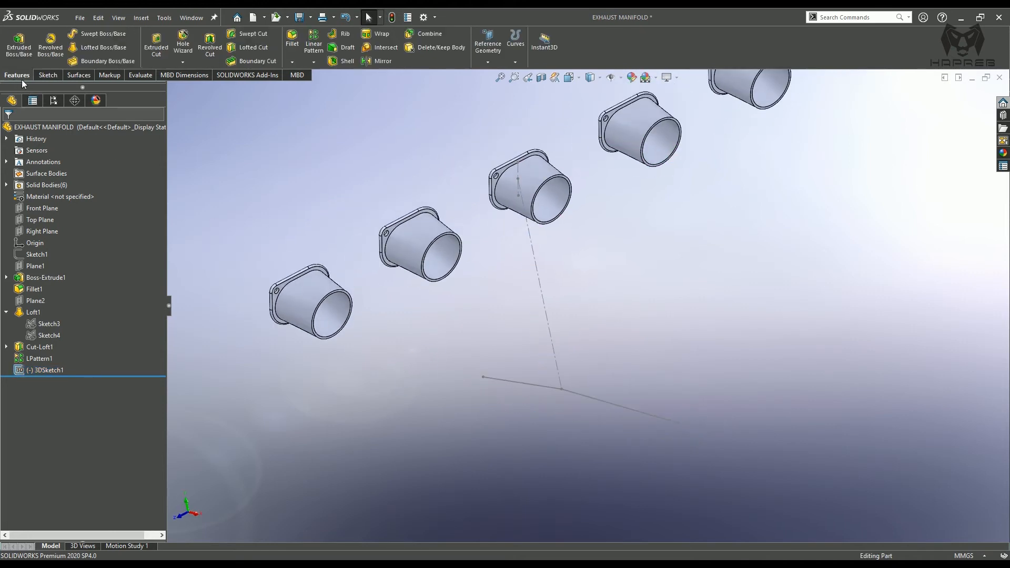
pyautogui.click(495, 55)
pyautogui.click(494, 76)
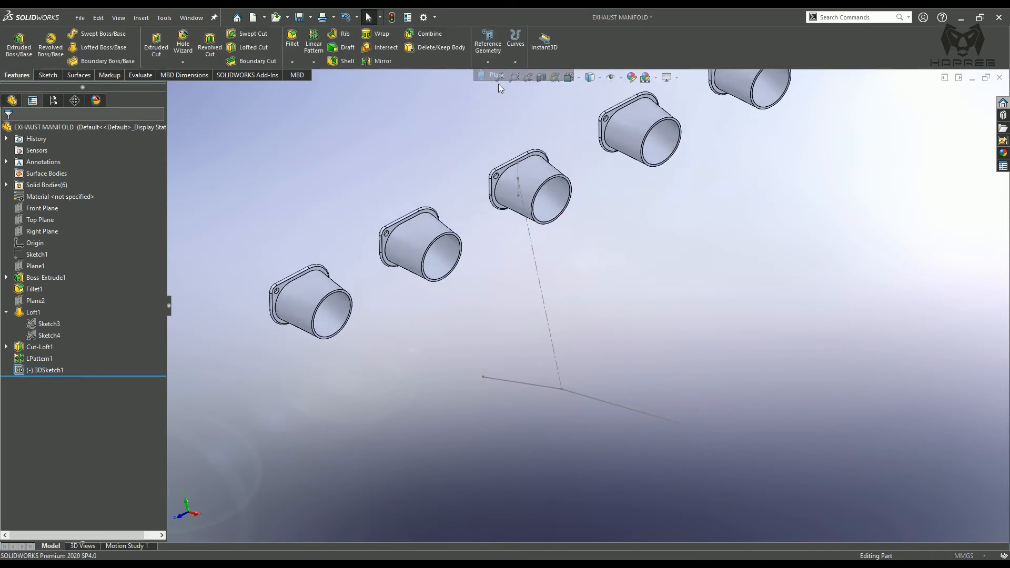
pyautogui.click(523, 390)
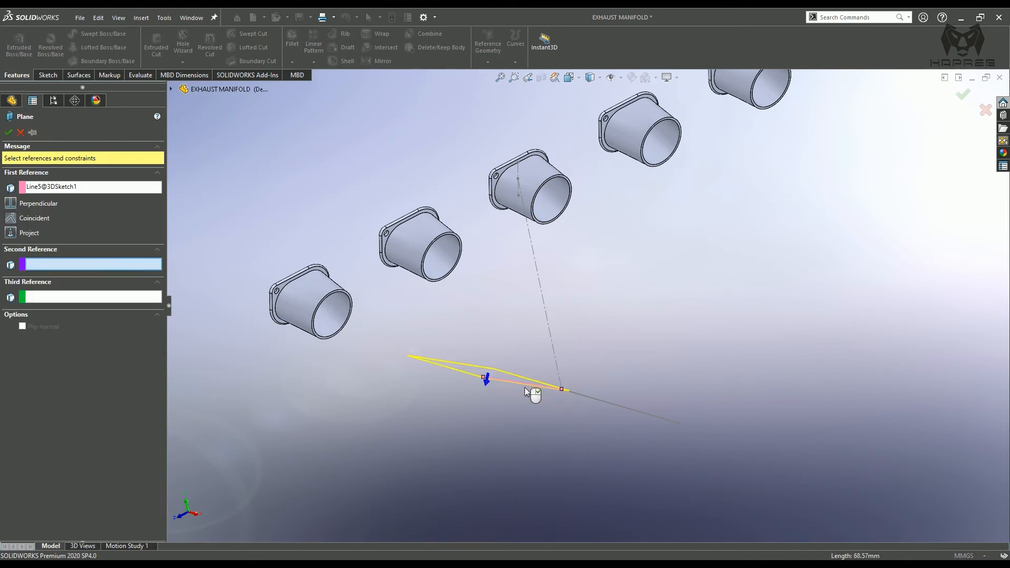
pyautogui.click(595, 402)
pyautogui.moveTo(551, 427); pyautogui.dragTo(572, 421, button='middle')
pyautogui.click(8, 132)
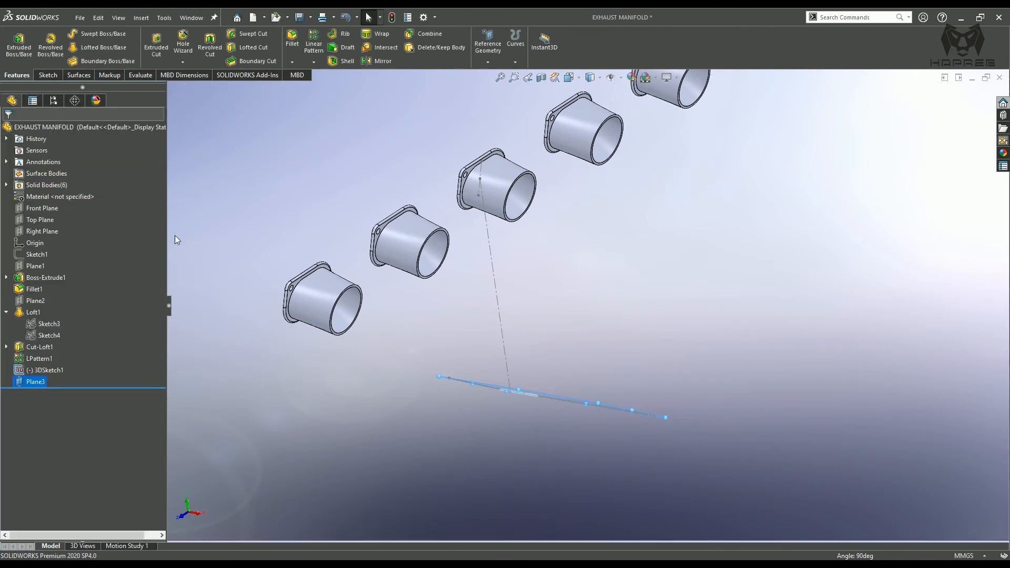
# Hide the 3D sketch, keeping the new reference plane shown
pyautogui.moveTo(443, 374); pyautogui.dragTo(451, 311, button='middle')
pyautogui.click(424, 305)
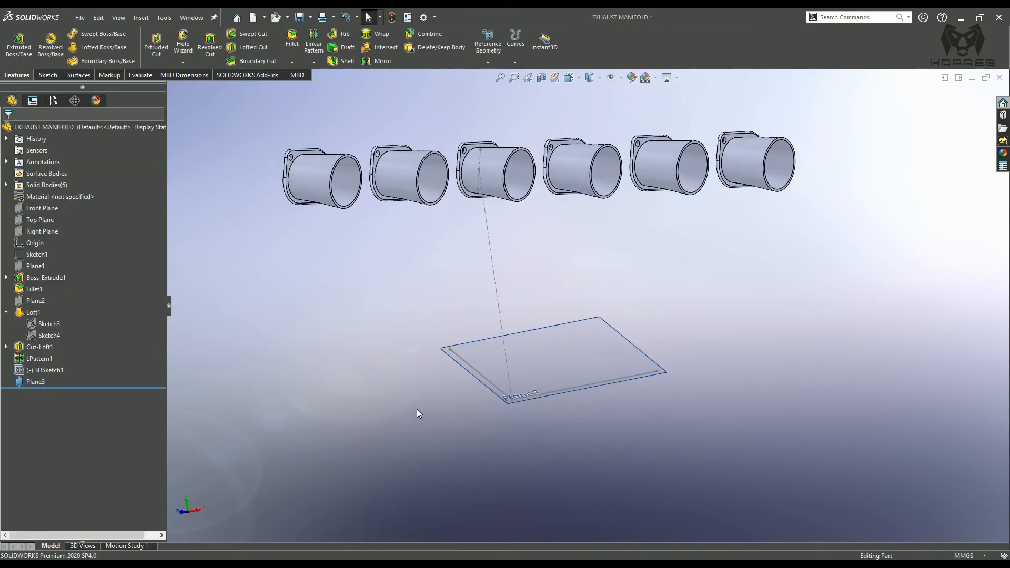
pyautogui.moveTo(417, 408); pyautogui.dragTo(425, 437, button='middle')
pyautogui.click(476, 378)
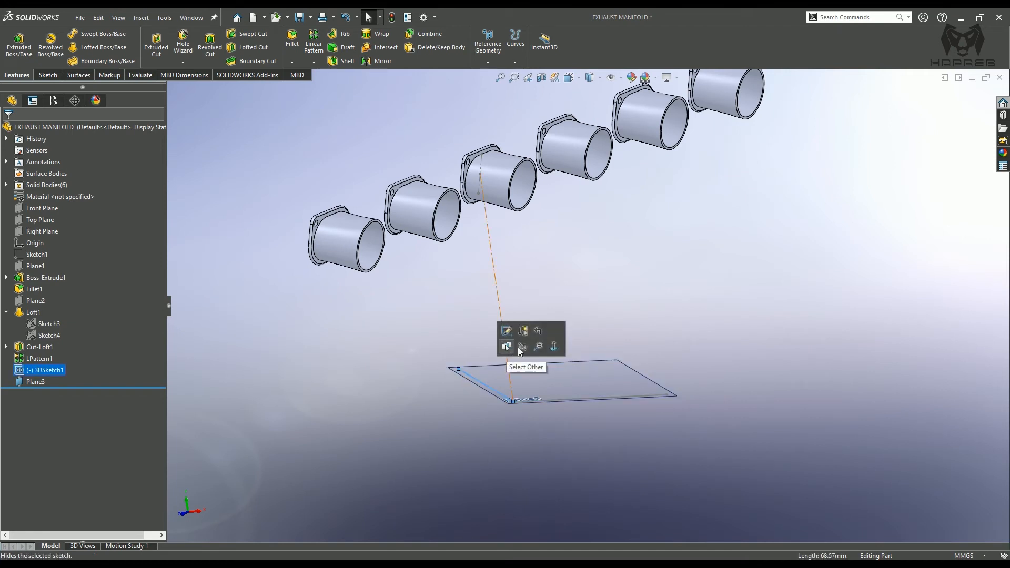
pyautogui.press('Escape')
pyautogui.moveTo(515, 364)
pyautogui.mouseDown(button='middle')
pyautogui.moveTo(500, 443)
pyautogui.moveTo(527, 388)
pyautogui.mouseUp(button='middle')
# Start a sketch on the new reference plane and draw a circle about 40 mm in diameter beside the pipes, inside the plane outline
pyautogui.click(527, 387)
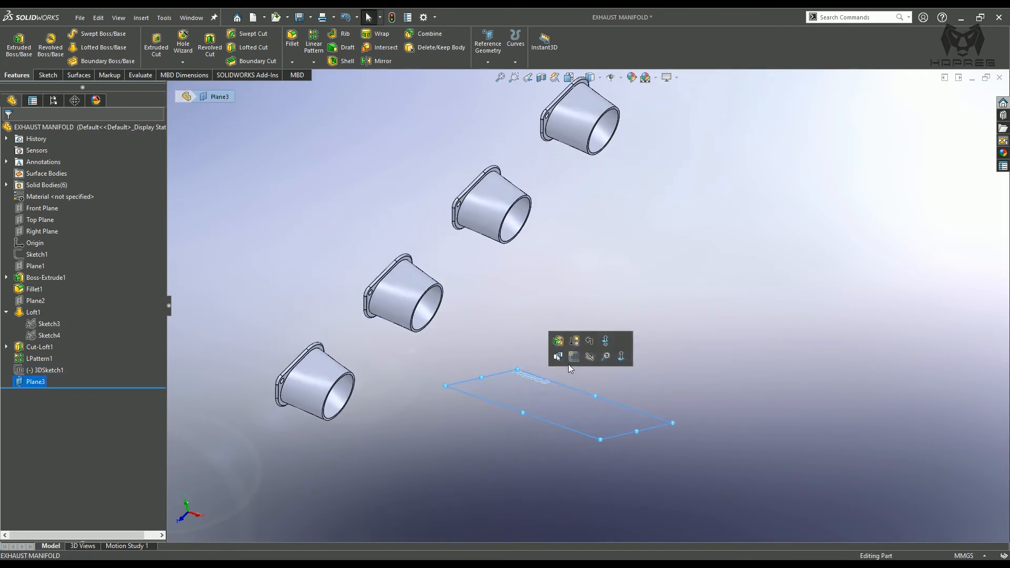
pyautogui.click(557, 356)
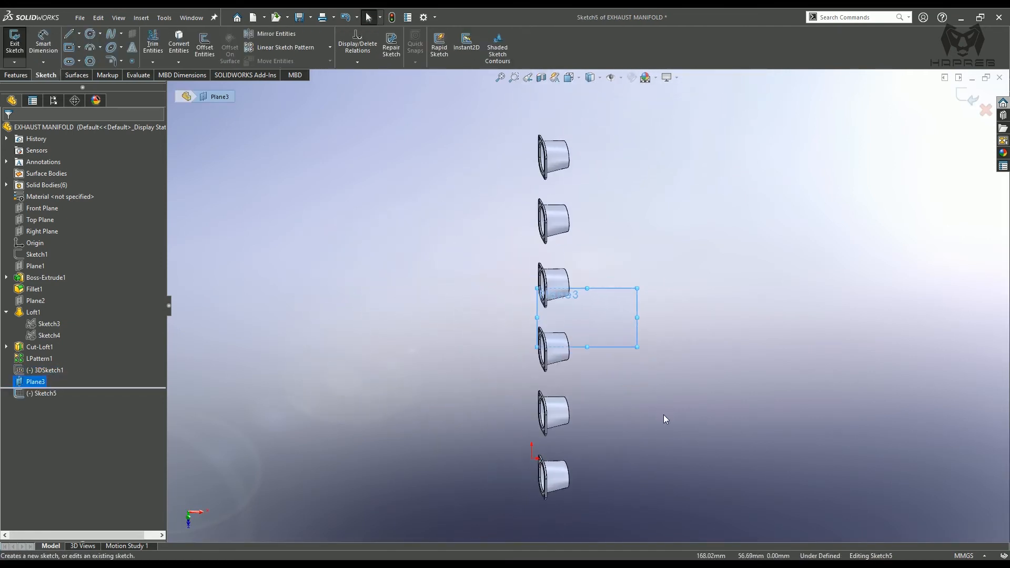
pyautogui.click(732, 443)
pyautogui.scroll(-2, 731, 444)
pyautogui.scroll(1, 711, 452)
pyautogui.scroll(-1, 693, 479)
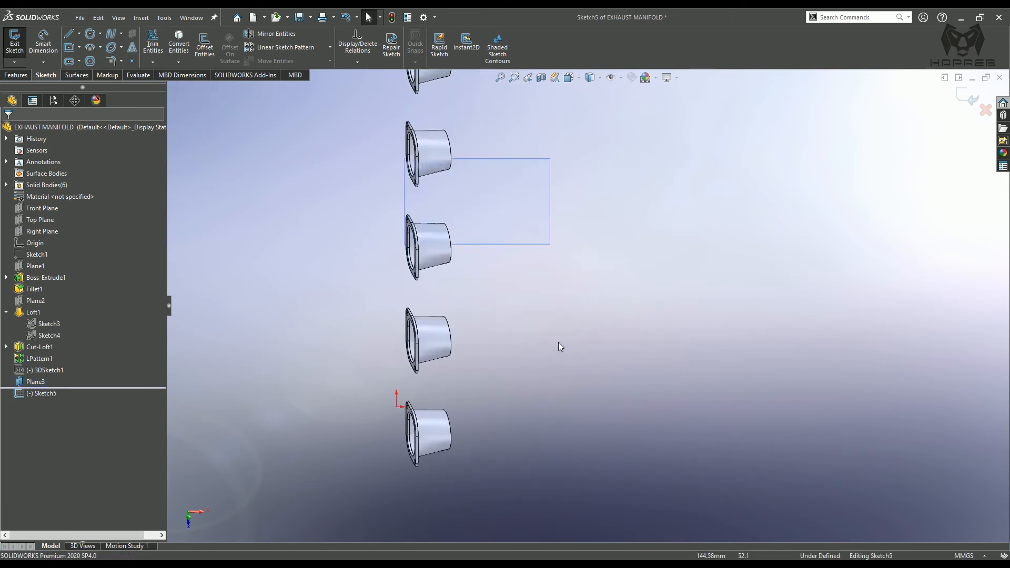
pyautogui.click(90, 34)
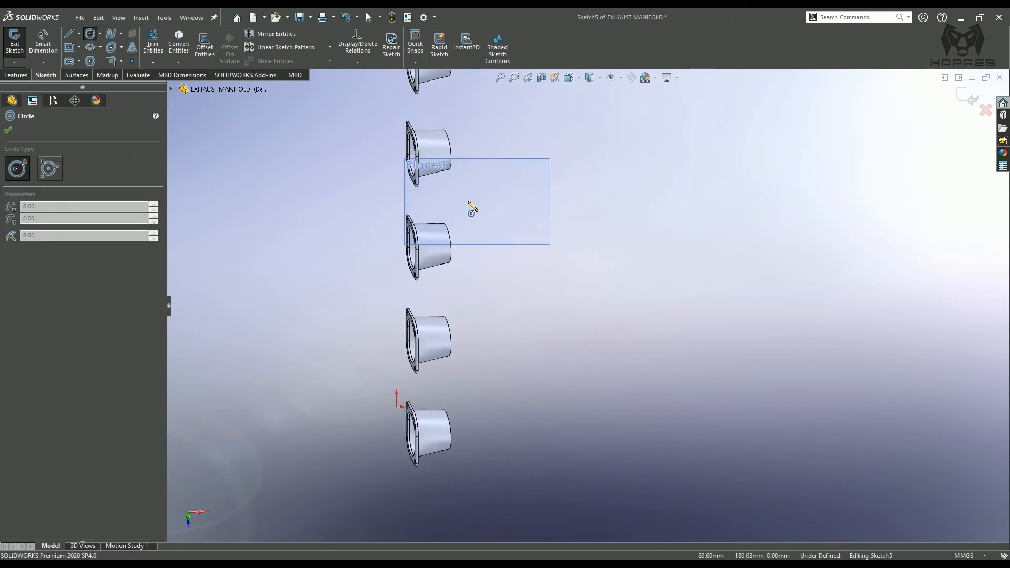
pyautogui.click(470, 199)
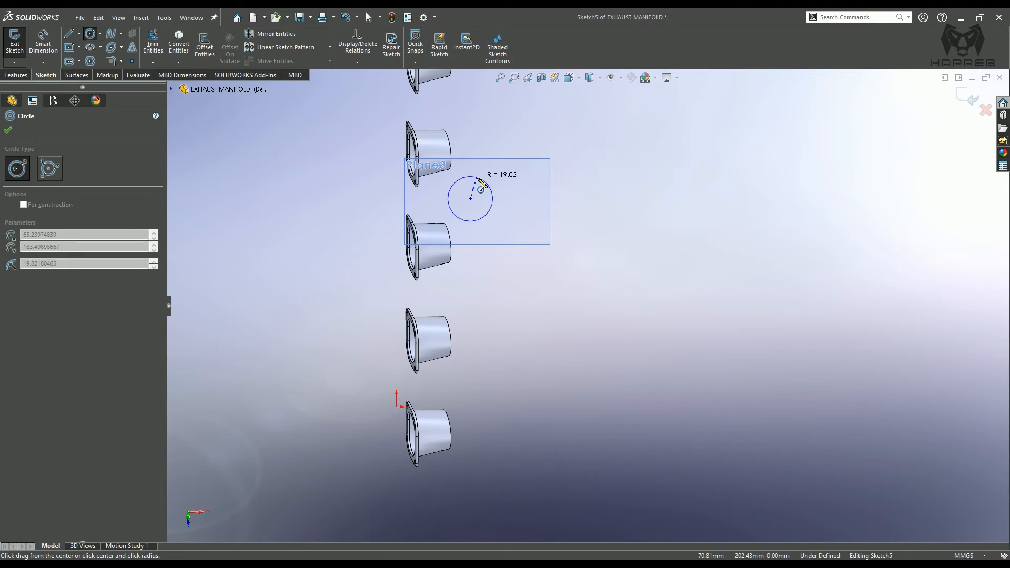
pyautogui.click(481, 189)
pyautogui.press('Escape')
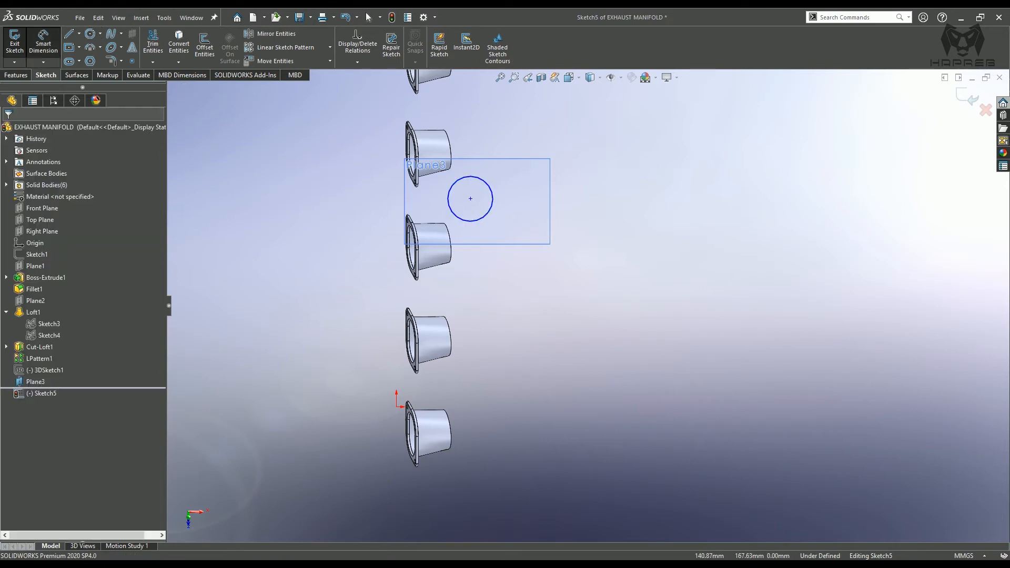
# Dimension the circle's diameter to 45 mm
pyautogui.click(492, 192)
pyautogui.click(517, 135)
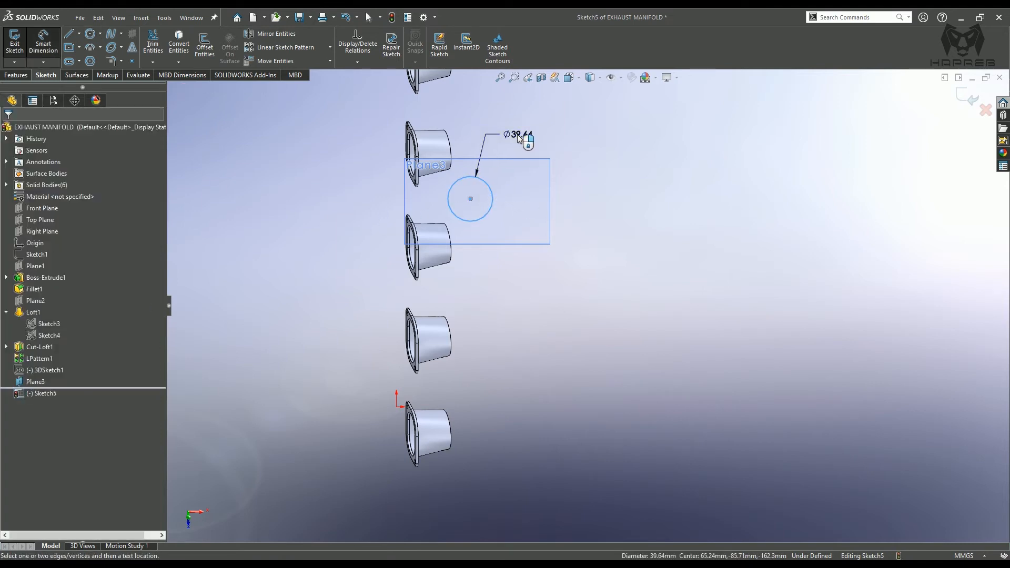
pyautogui.write('45')
pyautogui.press('Return')
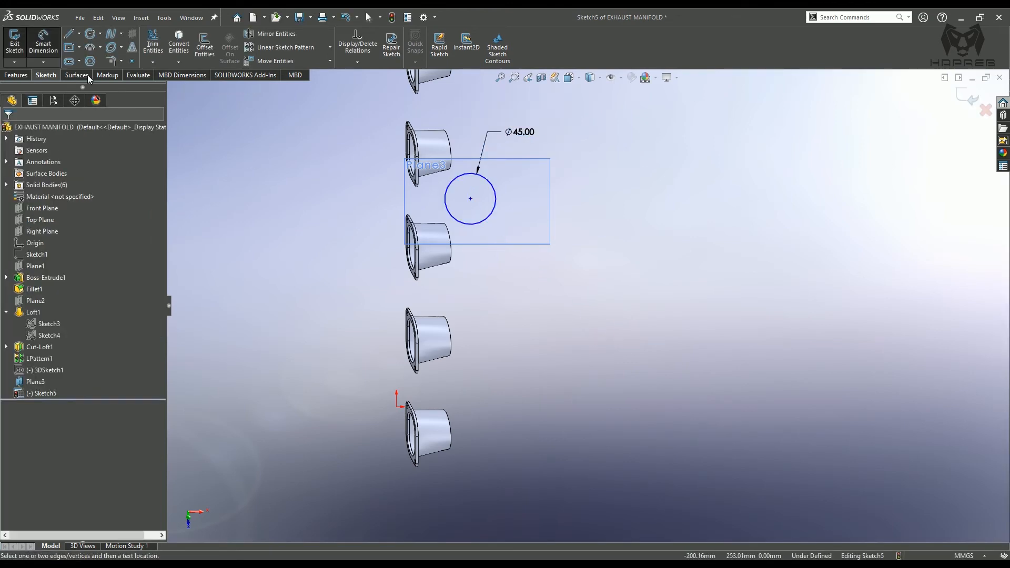
# Dimension the vertical distance from the origin to the circle's center to 200 mm
pyautogui.click(471, 199)
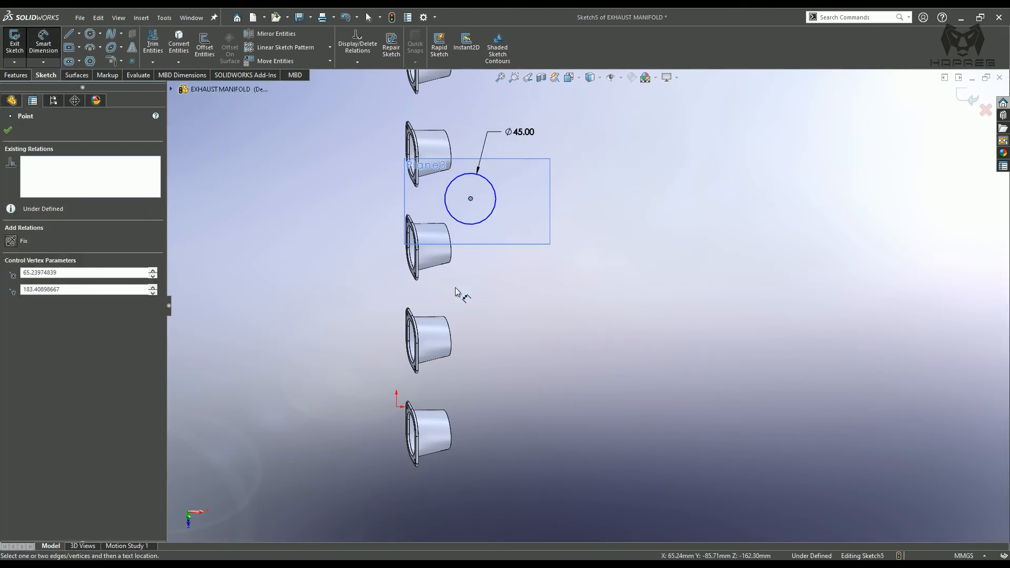
pyautogui.click(396, 407)
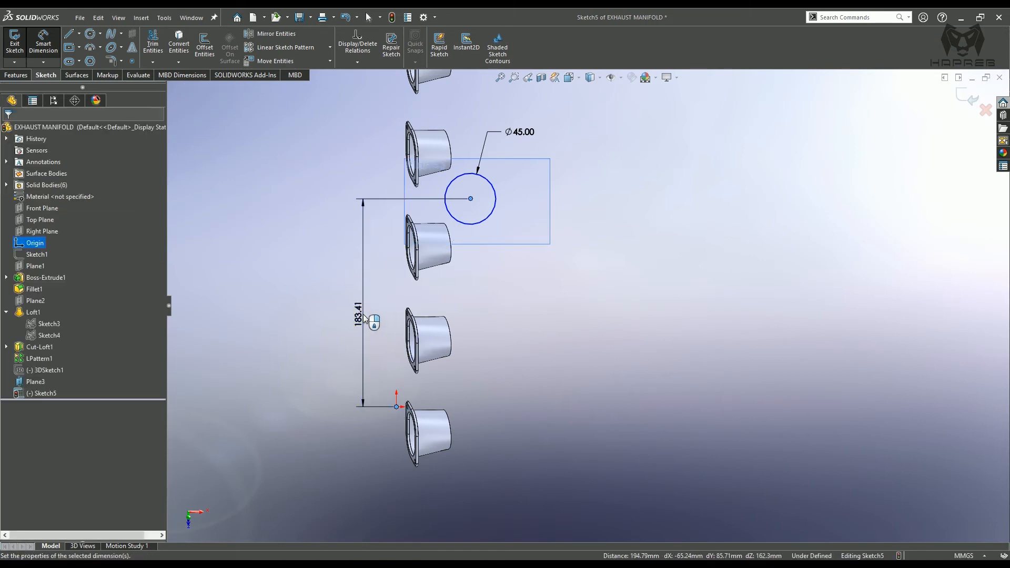
pyautogui.click(364, 318)
pyautogui.write('200')
pyautogui.press('Return')
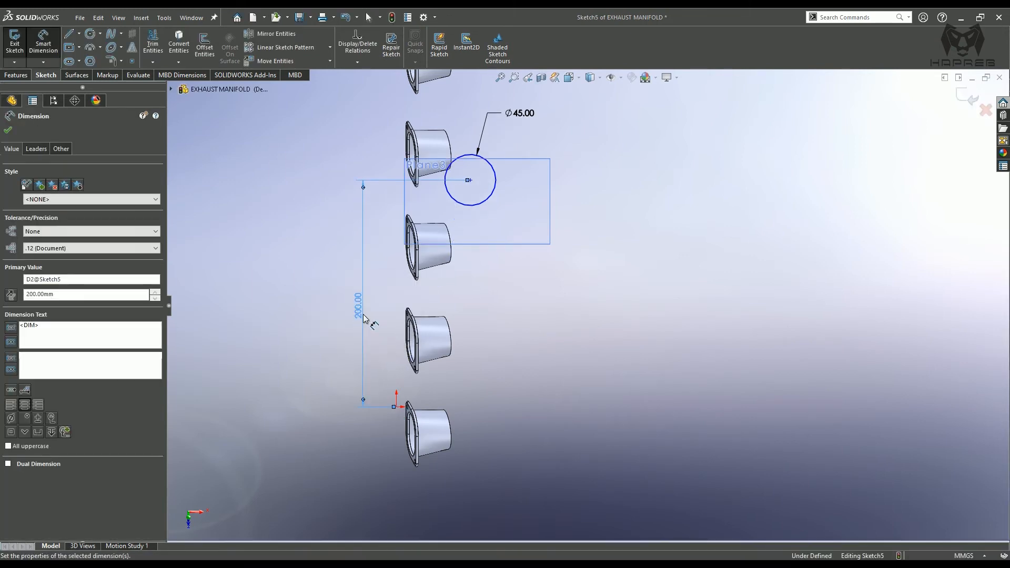
# Dimension the horizontal distance from the origin to the circle's center to 75 mm and move that dimension nearer the circle
pyautogui.click(470, 180)
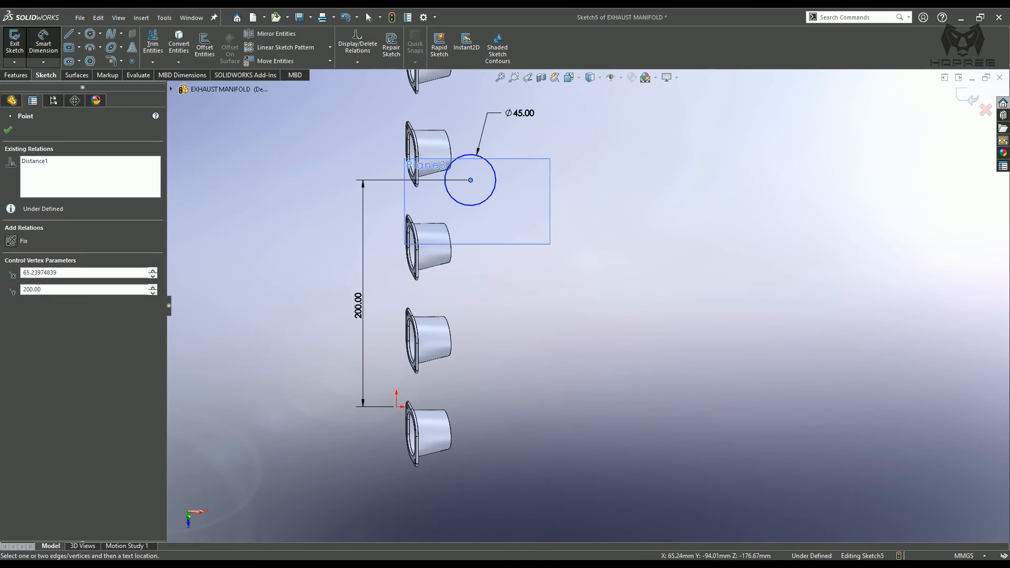
pyautogui.click(397, 407)
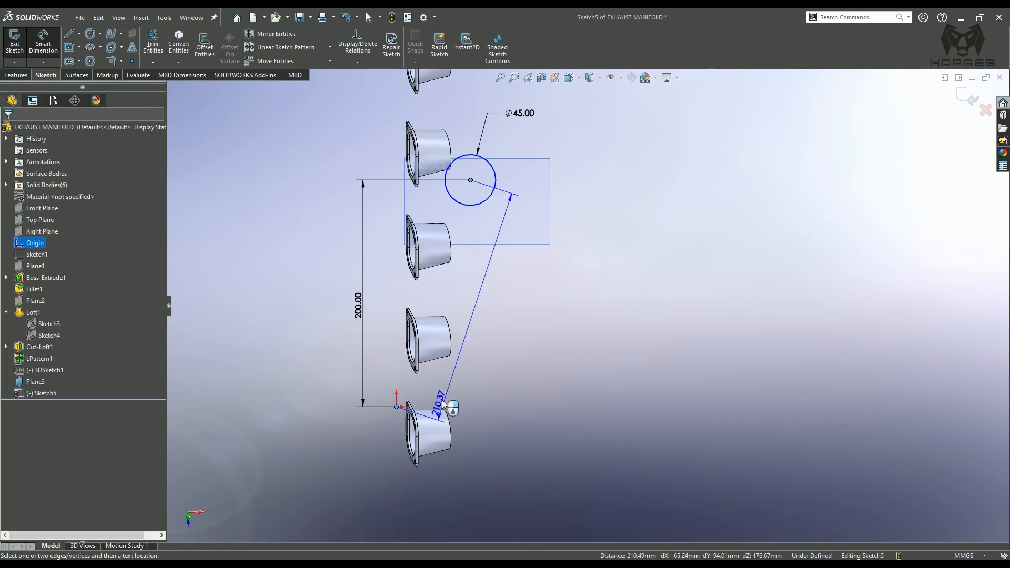
pyautogui.click(433, 483)
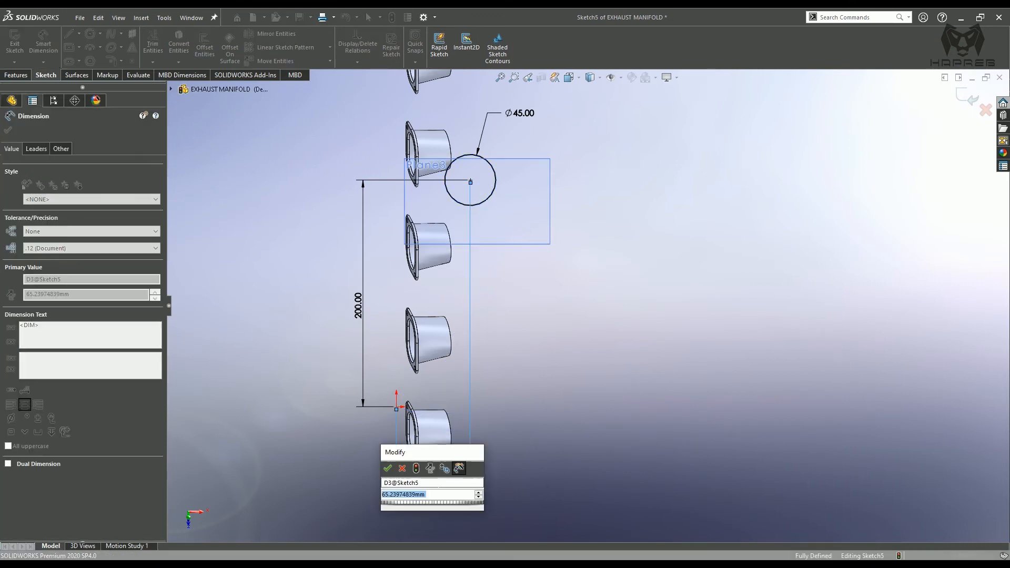
pyautogui.write('75')
pyautogui.press('Return')
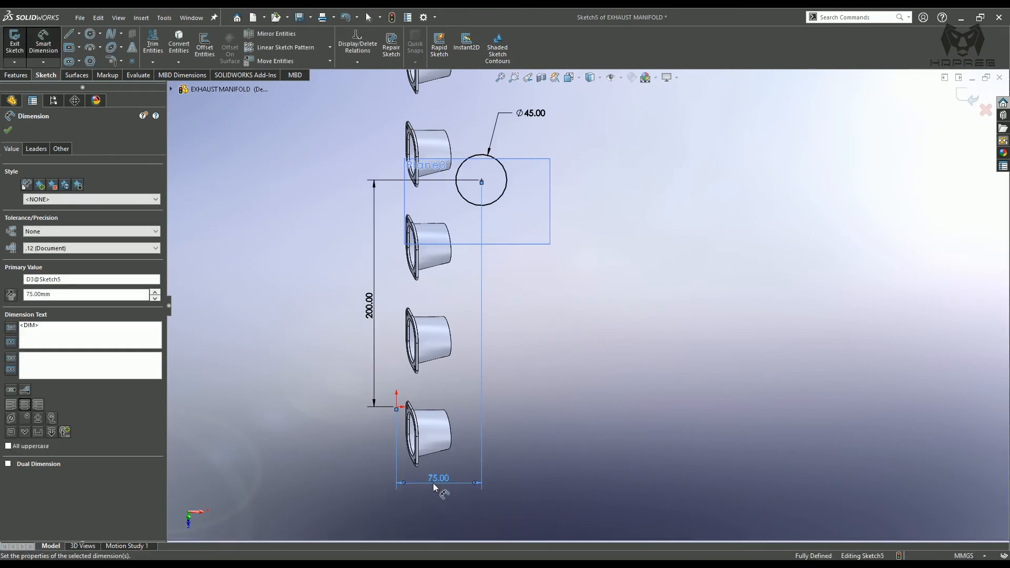
pyautogui.moveTo(440, 497); pyautogui.dragTo(447, 293)
# Convert the 45 mm circle to construction geometry
pyautogui.scroll(-5, 526, 158)
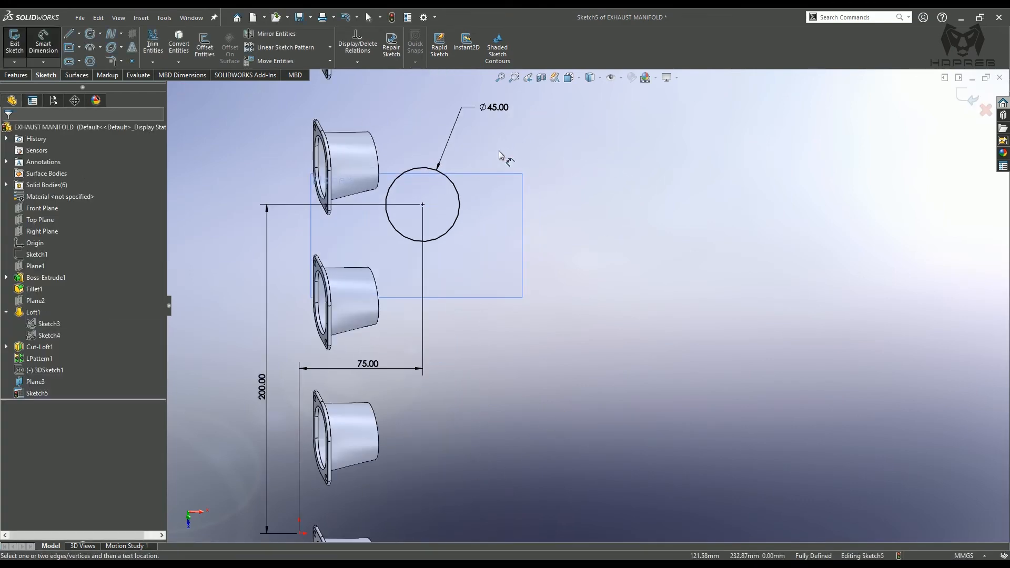
pyautogui.click(451, 245)
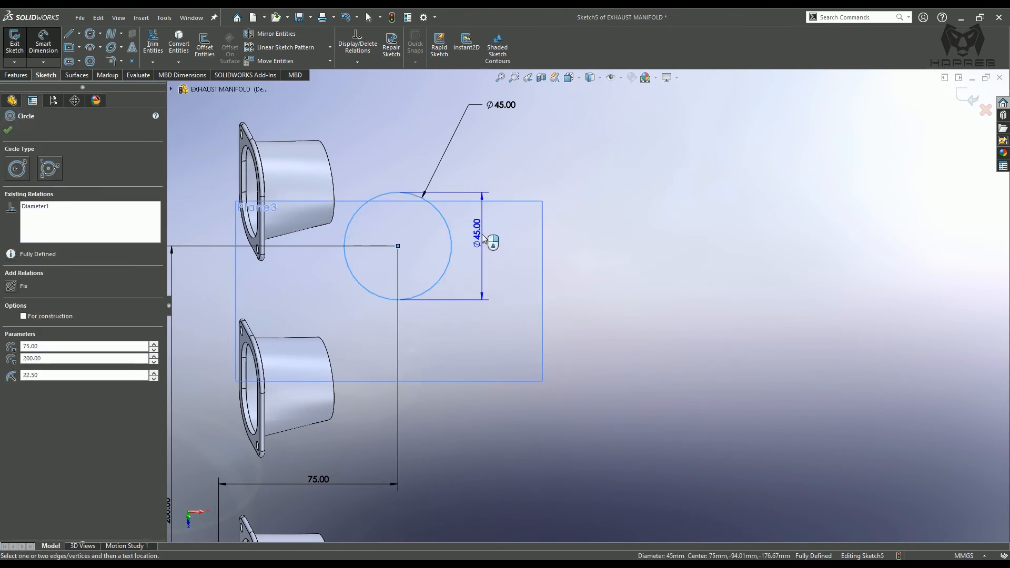
pyautogui.press('Escape')
pyautogui.press('Escape')
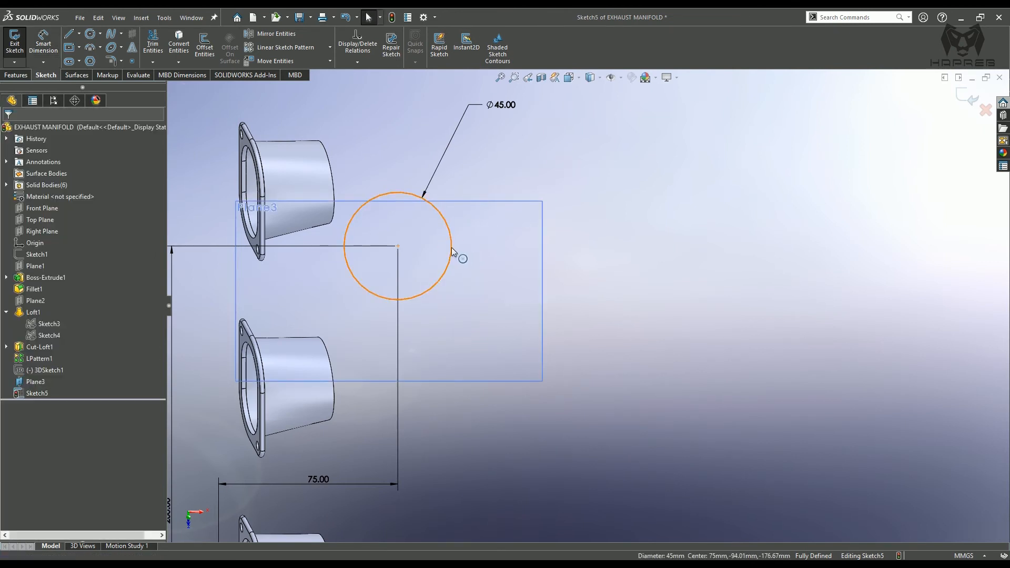
pyautogui.click(451, 247)
pyautogui.click(497, 216)
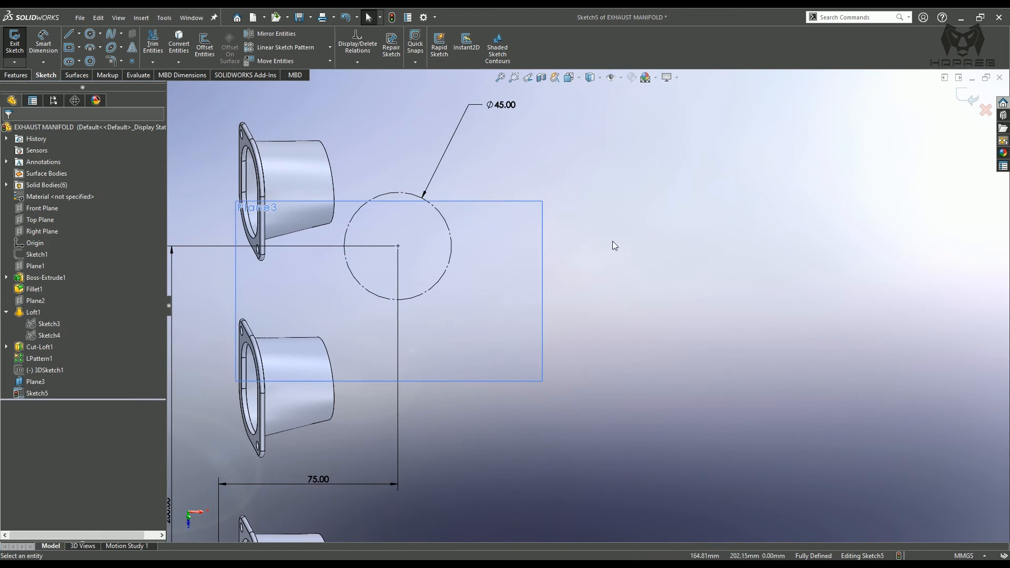
# Sketch a second circle centered level with the construction circle, on the side away from the pipes
pyautogui.click(91, 35)
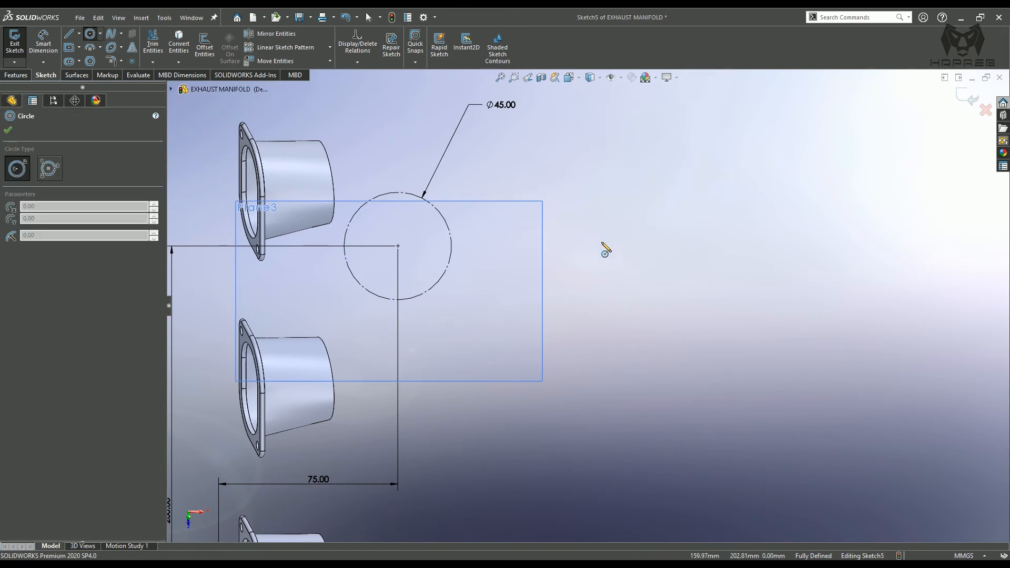
pyautogui.click(591, 245)
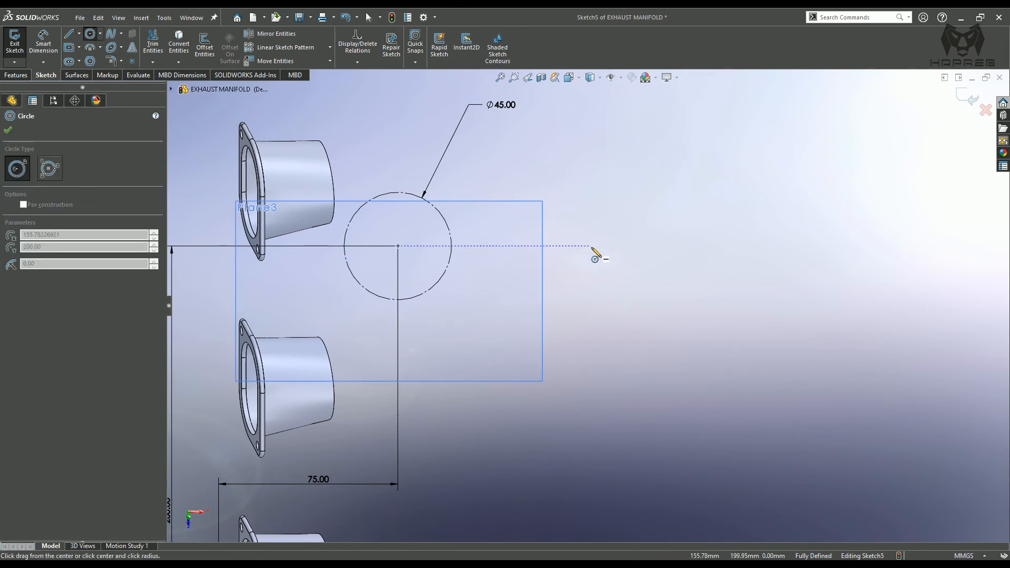
pyautogui.click(598, 204)
pyautogui.click(8, 131)
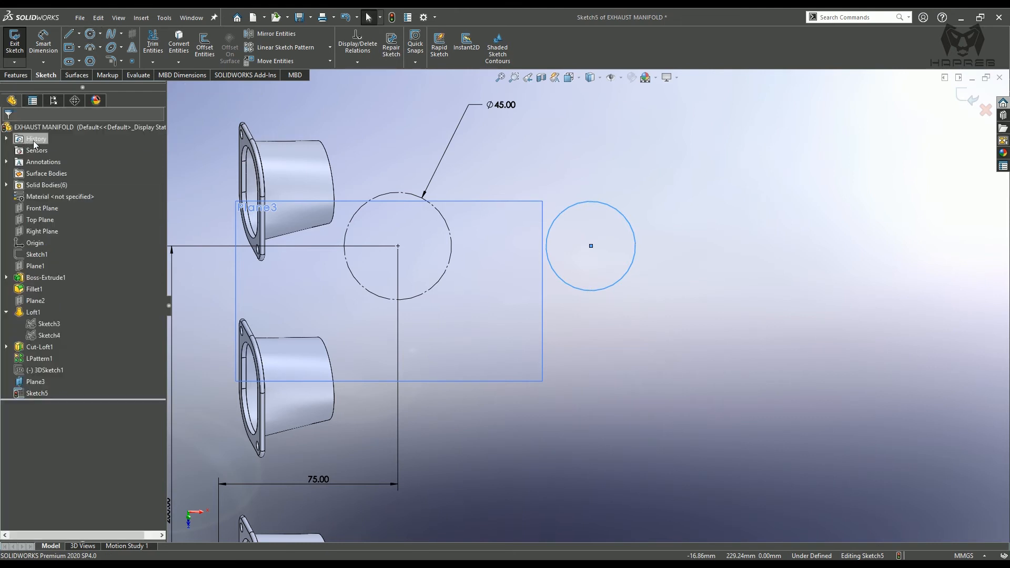
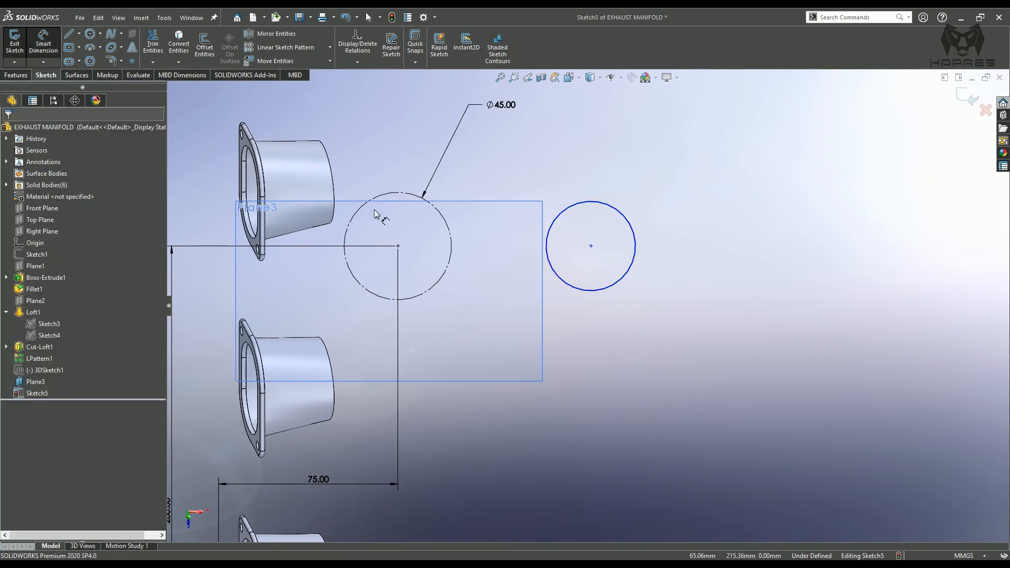
# Dimension the horizontal distance between the centers of the construction circle and the second circle to 75 mm
pyautogui.click(398, 246)
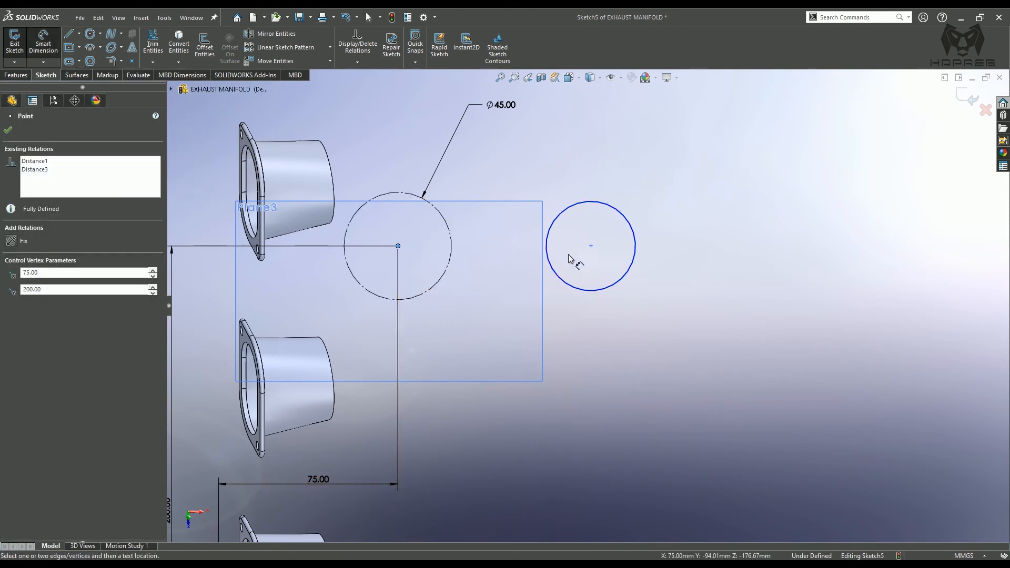
pyautogui.click(591, 245)
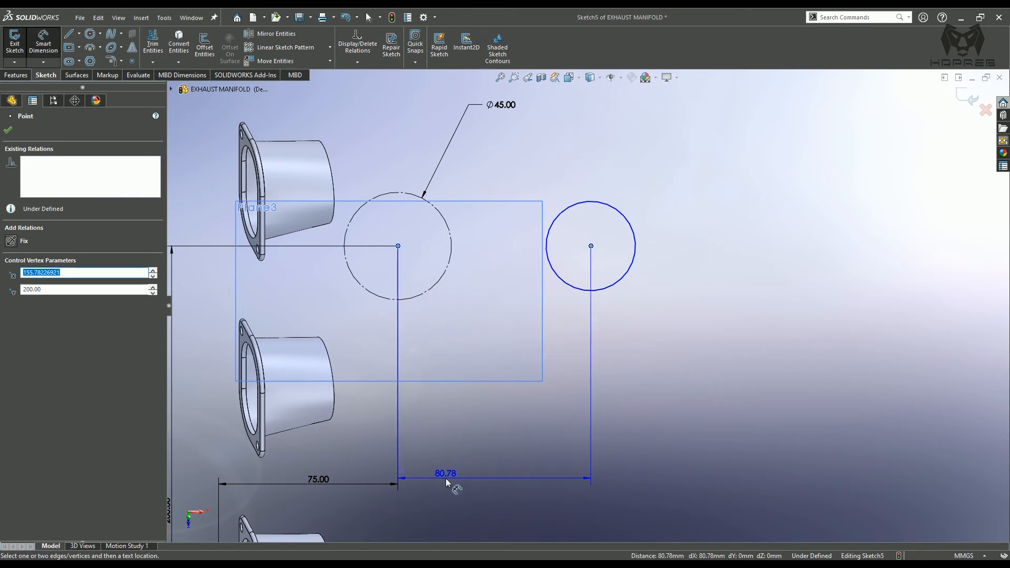
pyautogui.click(446, 478)
pyautogui.write('75')
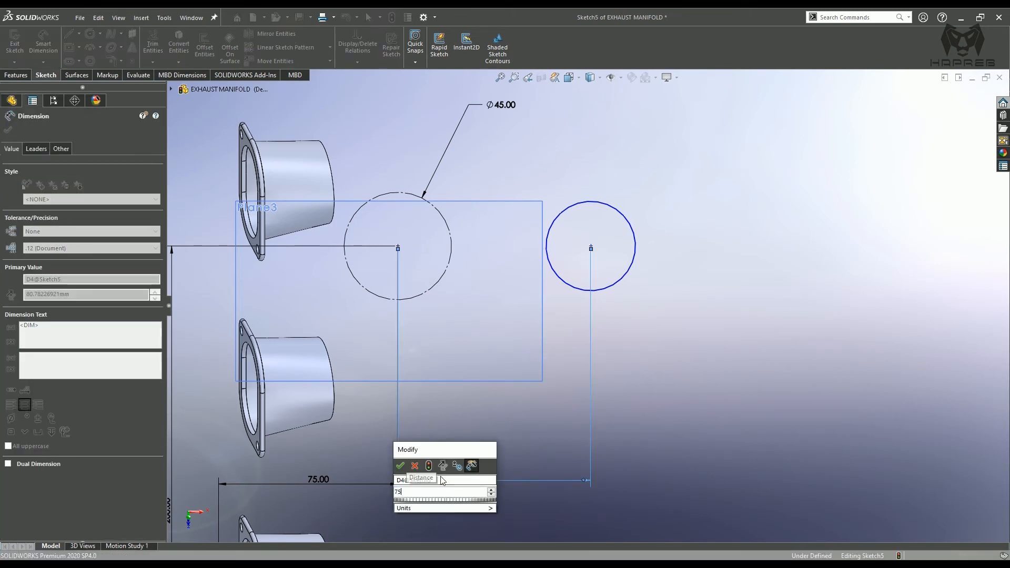
pyautogui.press('Return')
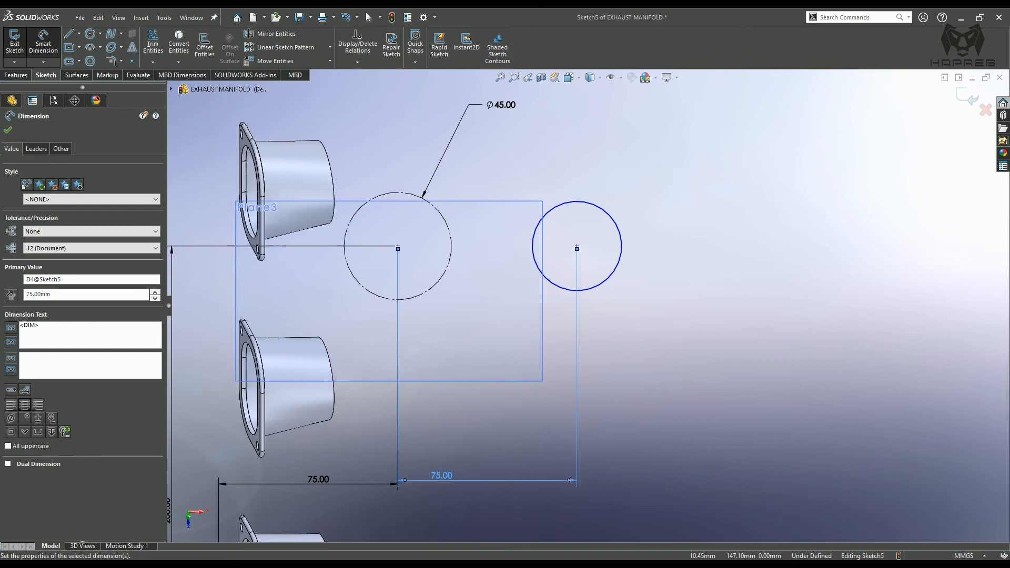
# Make the second circle equal in size to the 45 mm construction circle and hide Plane3
pyautogui.click(7, 130)
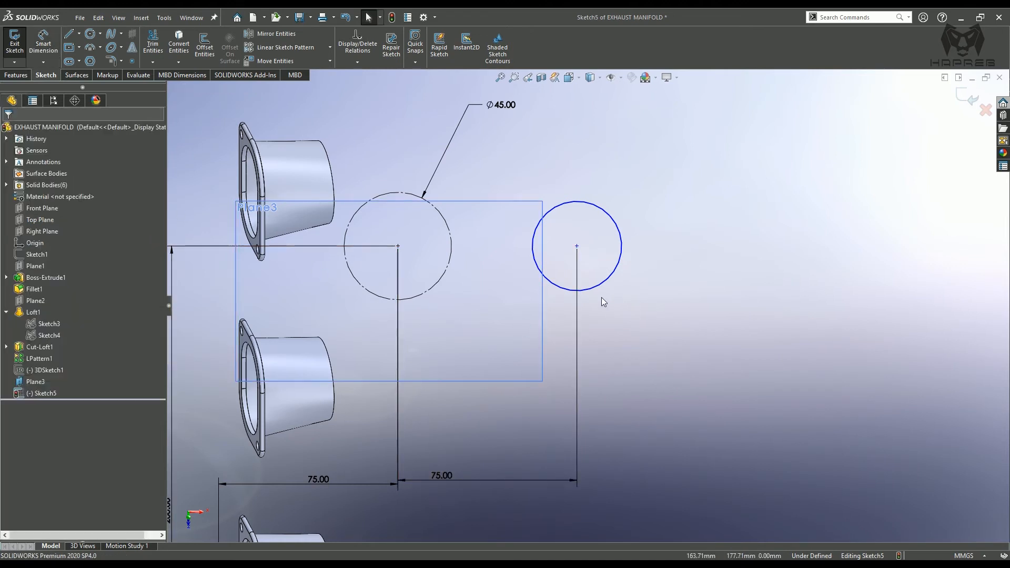
pyautogui.click(567, 293)
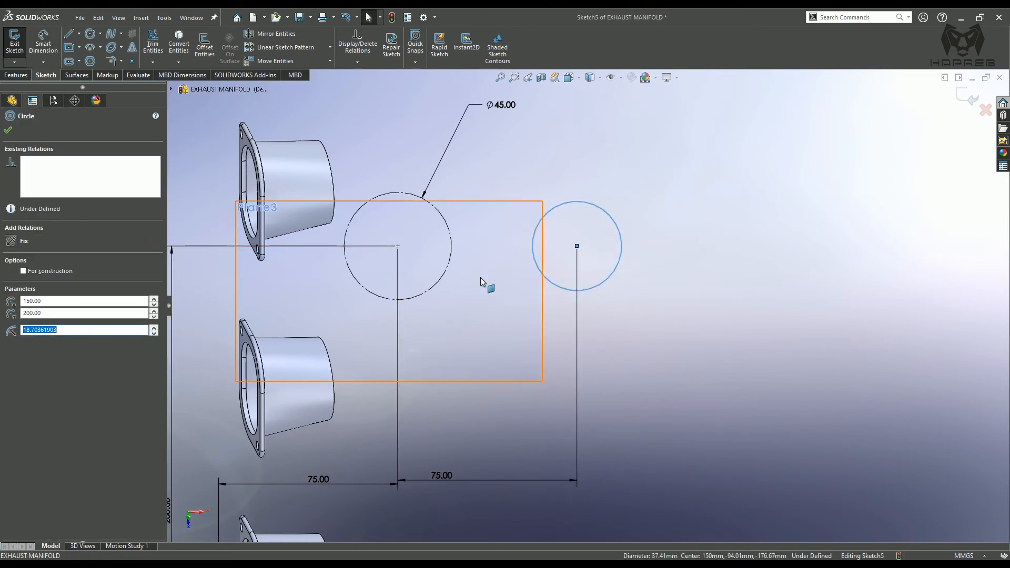
pyautogui.keyDown('ctrl'); pyautogui.click(450, 260); pyautogui.keyUp('ctrl')
pyautogui.click(530, 212)
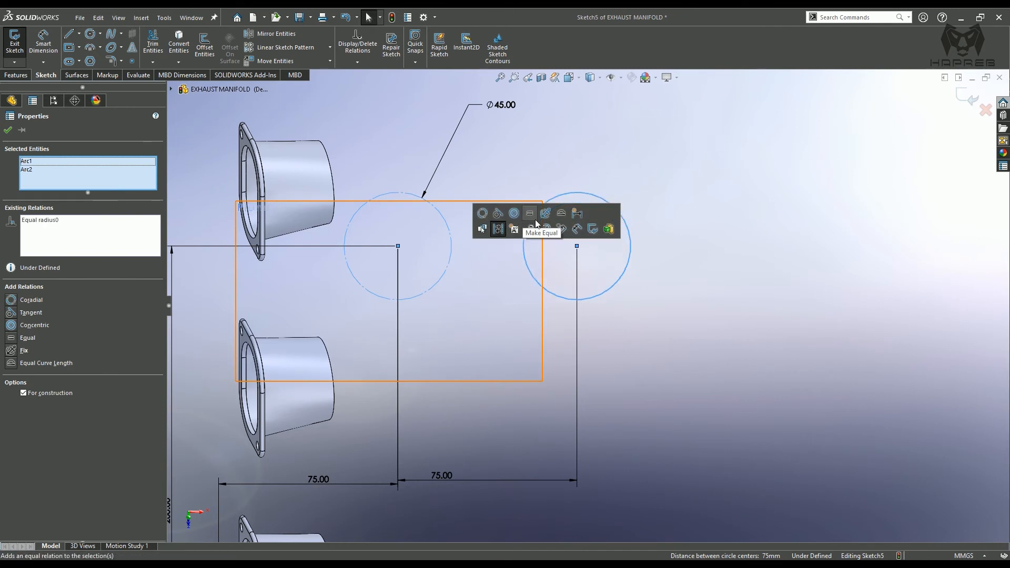
pyautogui.click(726, 293)
pyautogui.click(40, 382)
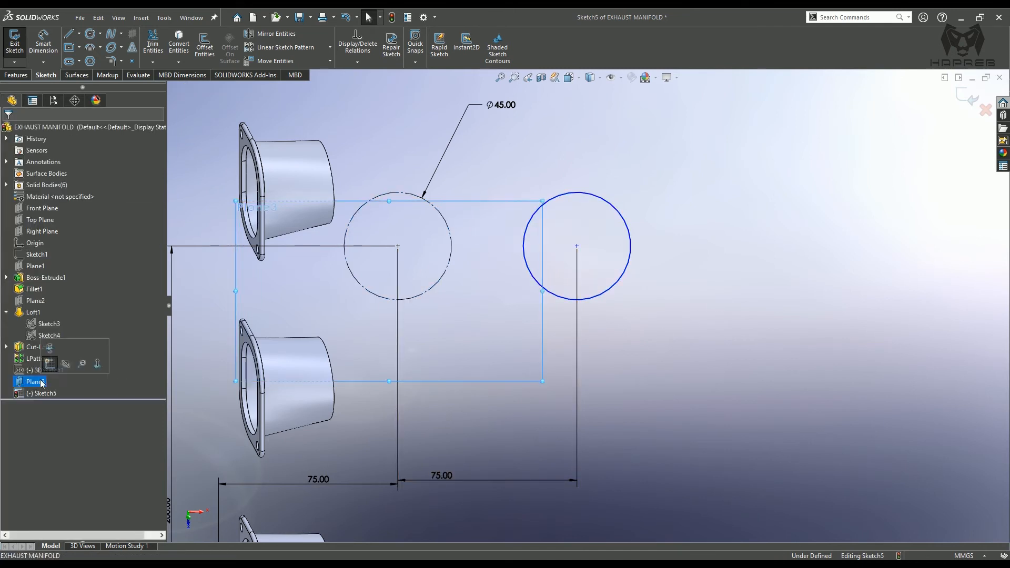
pyautogui.click(63, 365)
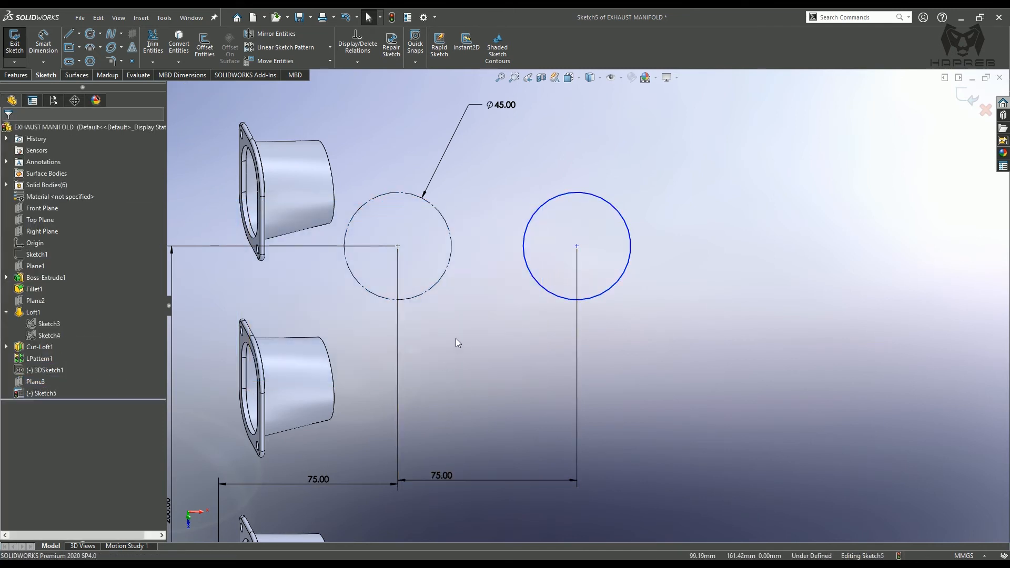
# Convert the second circle, the one farther from the pipes, to construction geometry
pyautogui.click(599, 202)
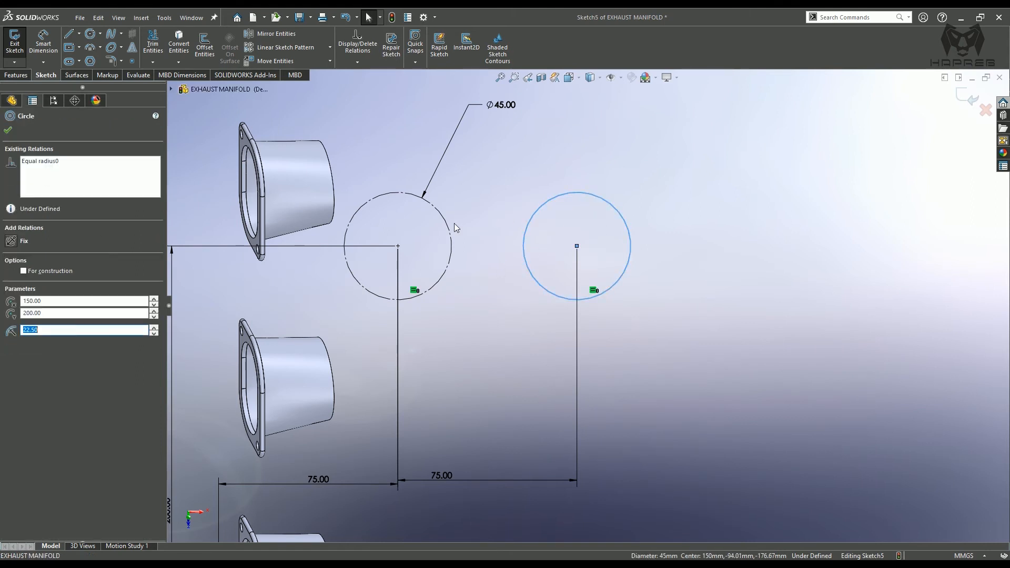
pyautogui.keyDown('ctrl'); pyautogui.click(450, 226); pyautogui.keyUp('ctrl')
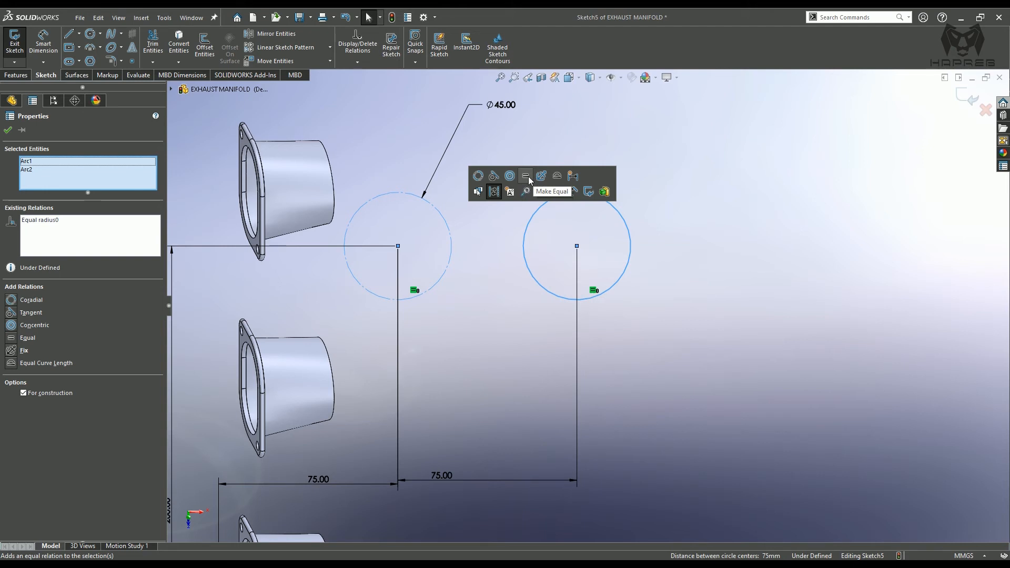
pyautogui.click(503, 272)
pyautogui.click(527, 232)
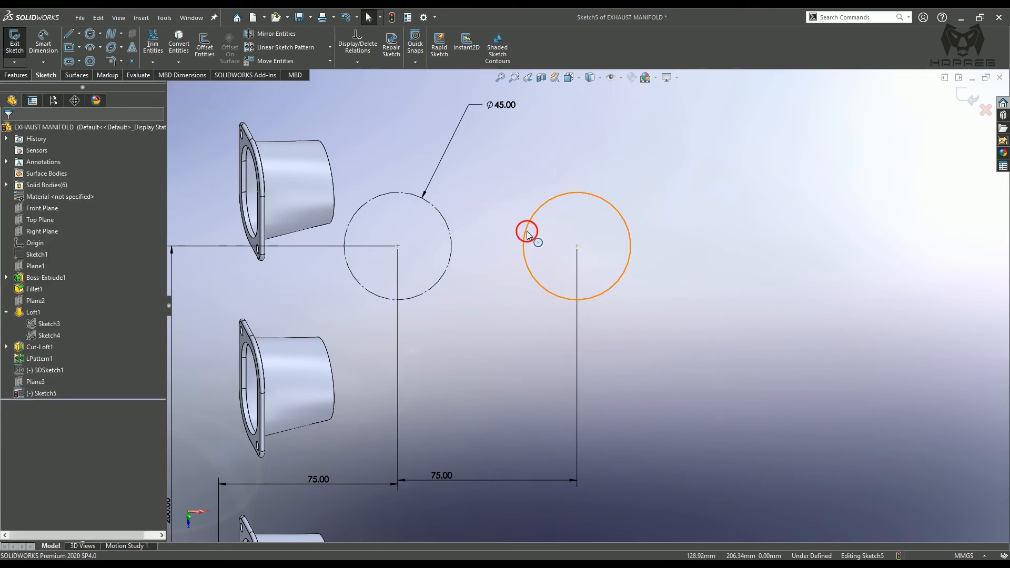
pyautogui.click(571, 201)
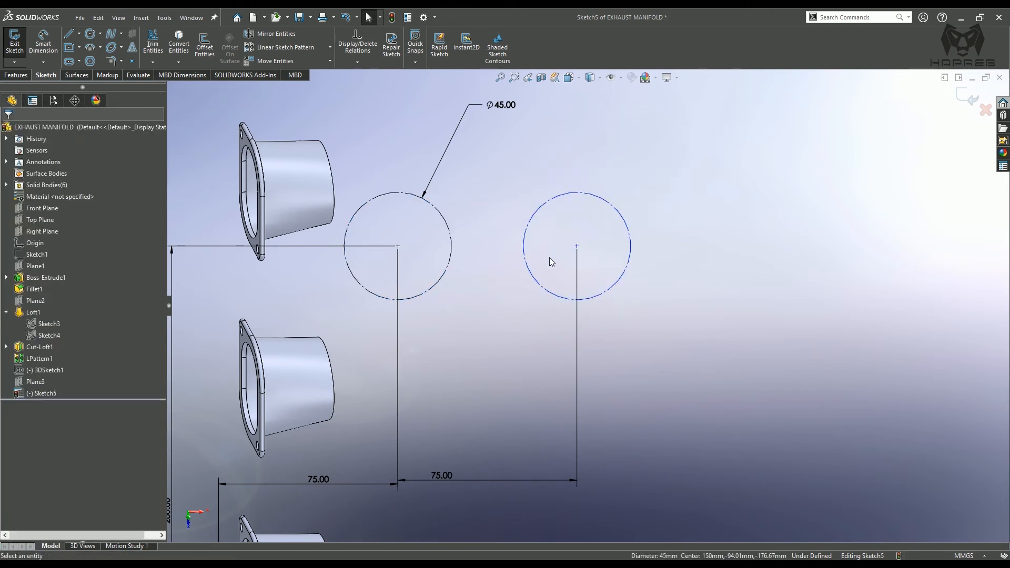
# Add a horizontal relation between the center points of the two construction circles
pyautogui.click(527, 230)
pyautogui.keyDown('ctrl'); pyautogui.click(450, 232); pyautogui.keyUp('ctrl')
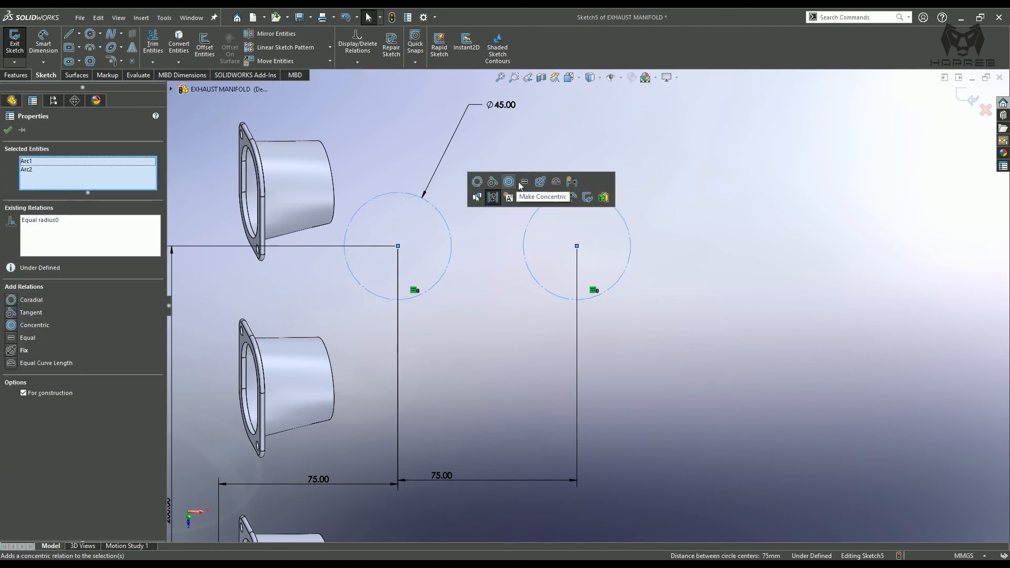
pyautogui.click(498, 251)
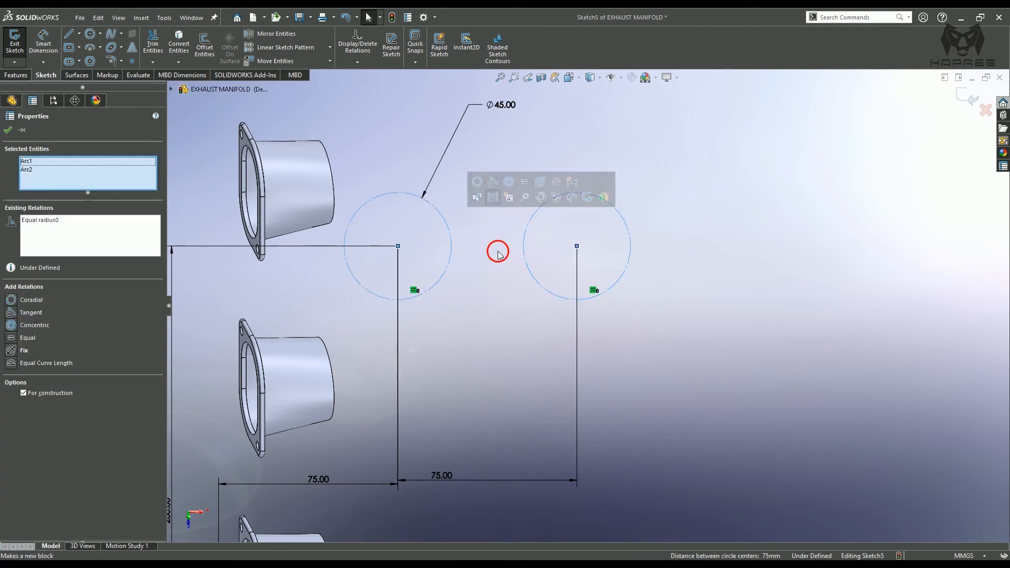
pyautogui.click(398, 246)
pyautogui.keyDown('ctrl'); pyautogui.click(577, 246); pyautogui.keyUp('ctrl')
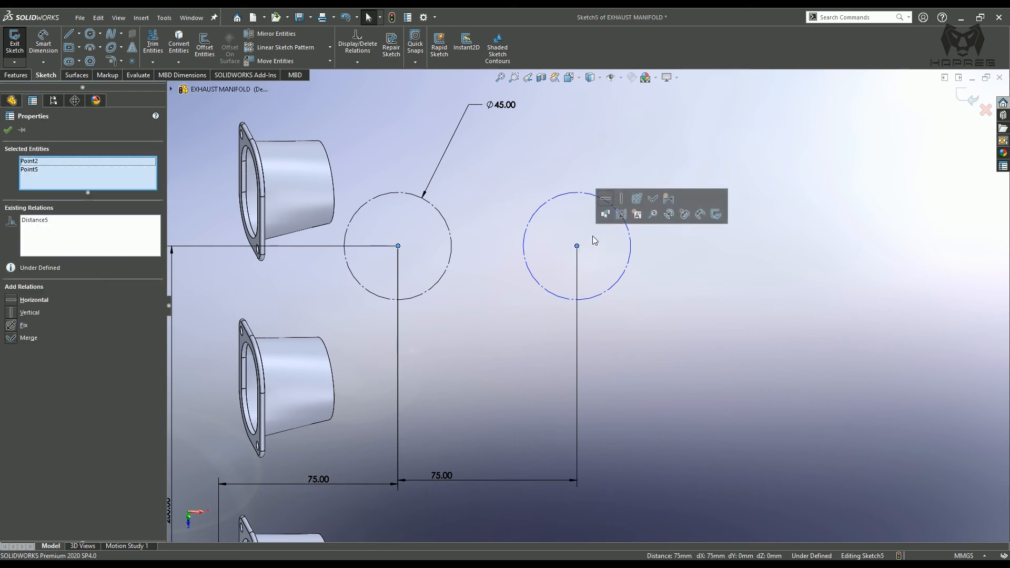
pyautogui.click(671, 348)
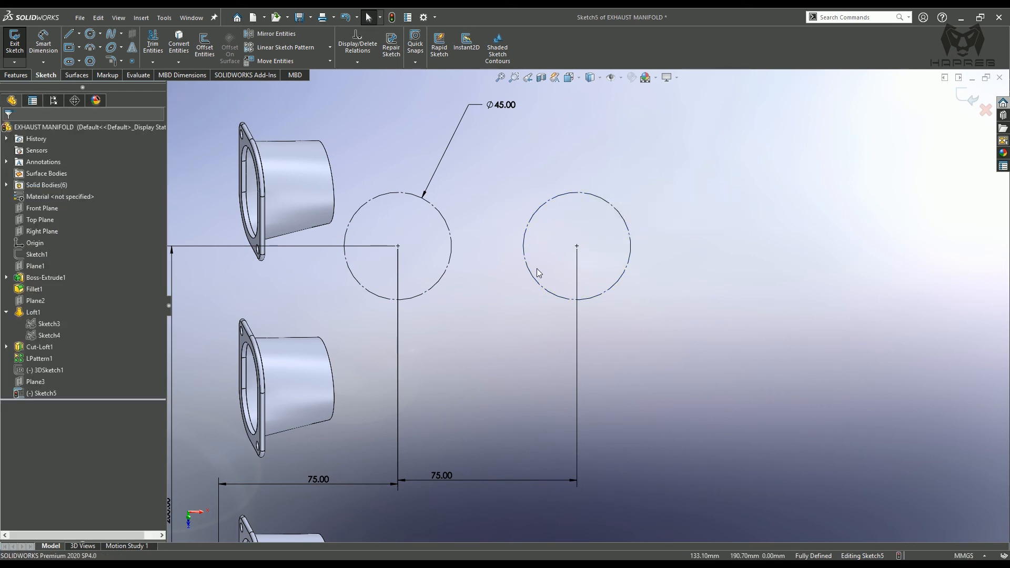
# Sketch a centerline triangle inscribed in the circle nearer the pipes, with one vertical side and the opposite vertex on the pipe side
pyautogui.scroll(-1, 503, 260)
pyautogui.scroll(1, 504, 260)
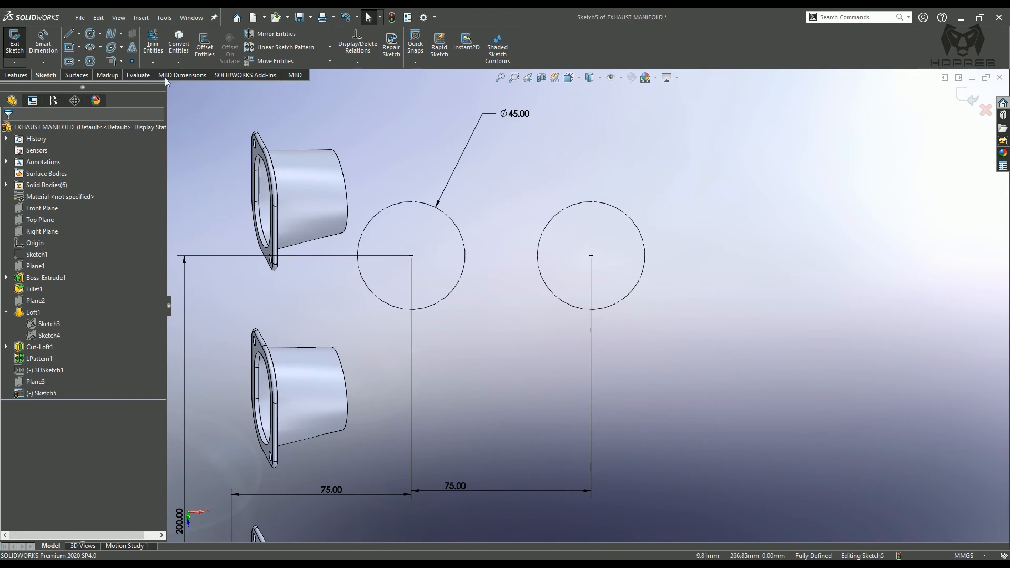
pyautogui.click(79, 33)
pyautogui.click(85, 57)
pyautogui.scroll(1, 436, 227)
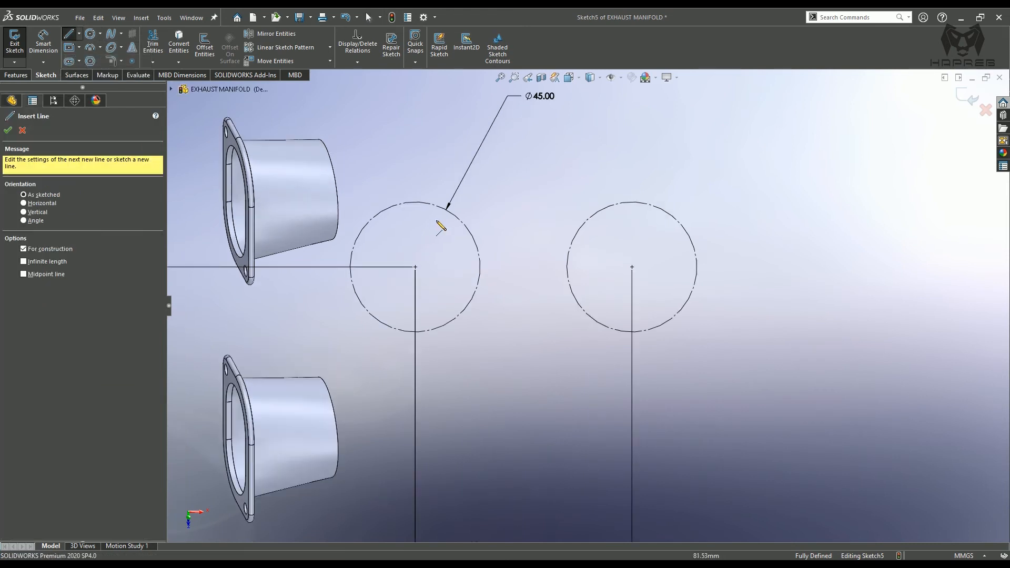
pyautogui.moveTo(453, 215); pyautogui.dragTo(454, 319)
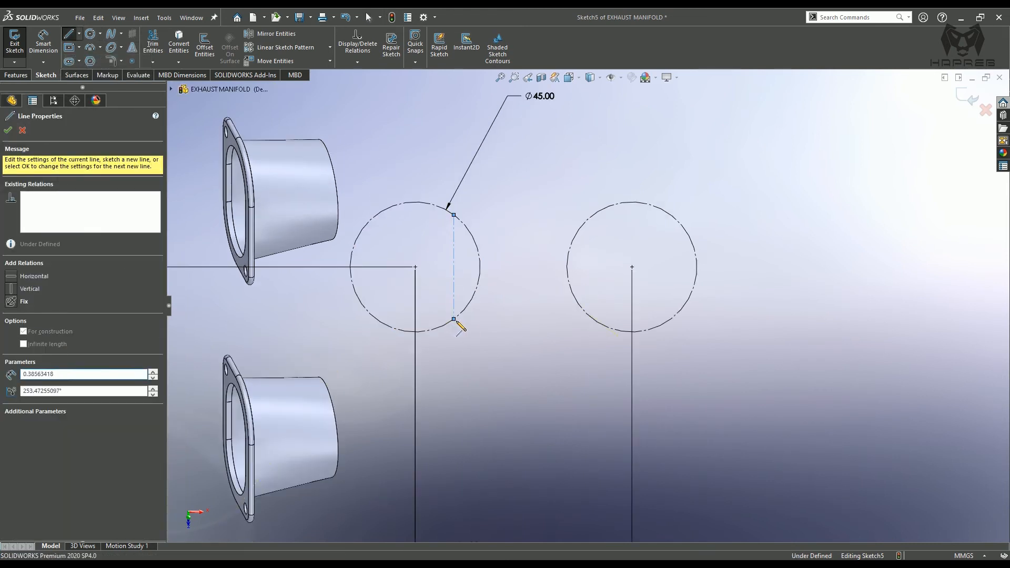
pyautogui.click(351, 267)
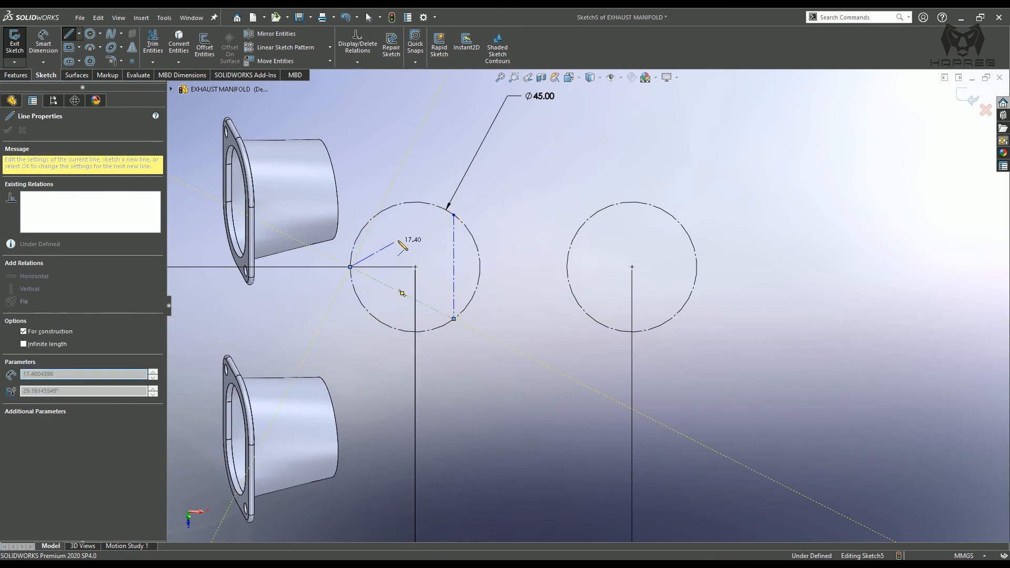
pyautogui.click(453, 215)
pyautogui.press('Escape')
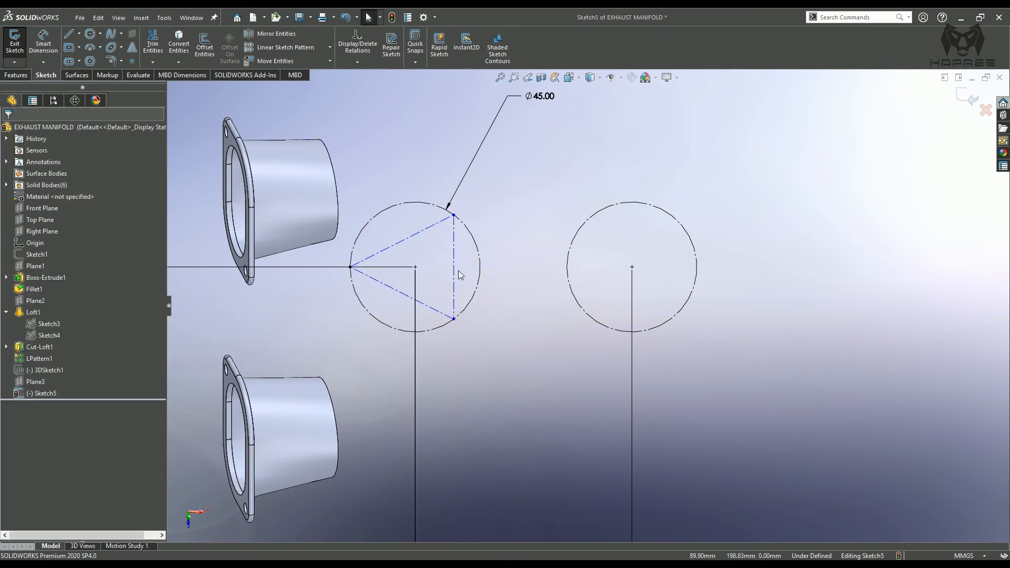
# Make the three sides of the inscribed centerline triangle equal
pyautogui.click(461, 268)
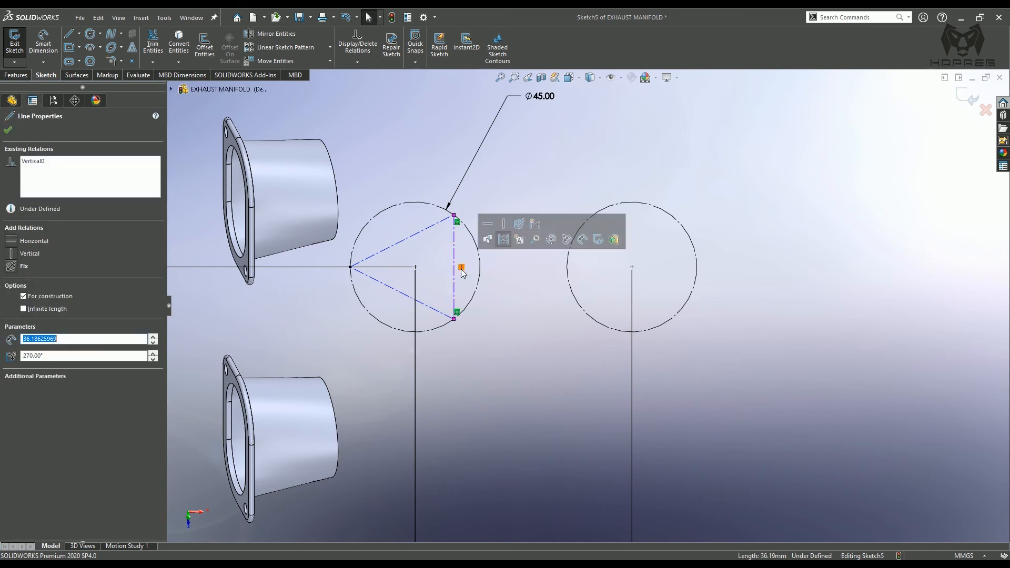
pyautogui.click(506, 304)
pyautogui.click(405, 239)
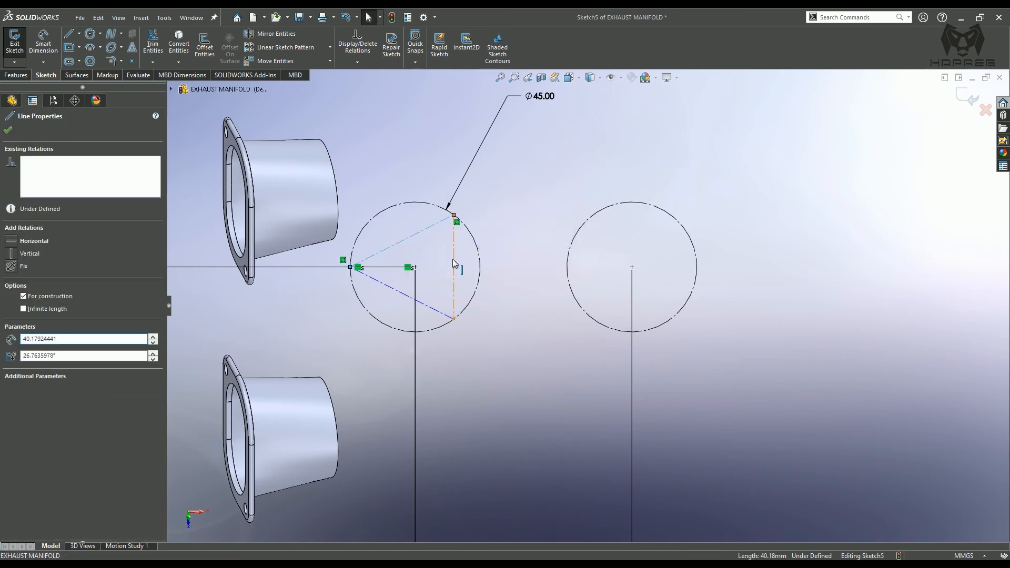
pyautogui.keyDown('ctrl'); pyautogui.click(455, 263); pyautogui.keyUp('ctrl')
pyautogui.keyDown('ctrl'); pyautogui.click(431, 310); pyautogui.keyUp('ctrl')
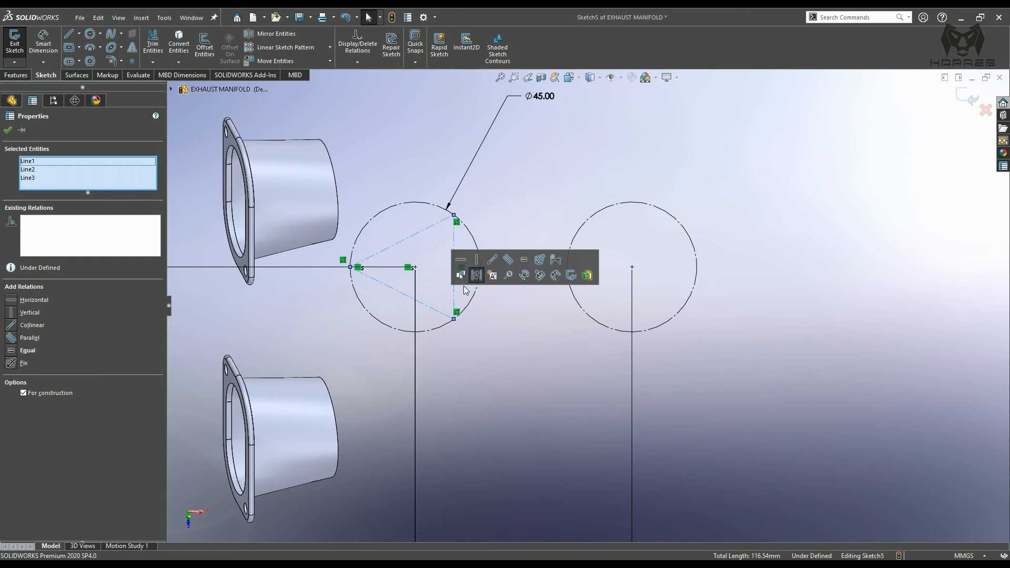
pyautogui.click(524, 260)
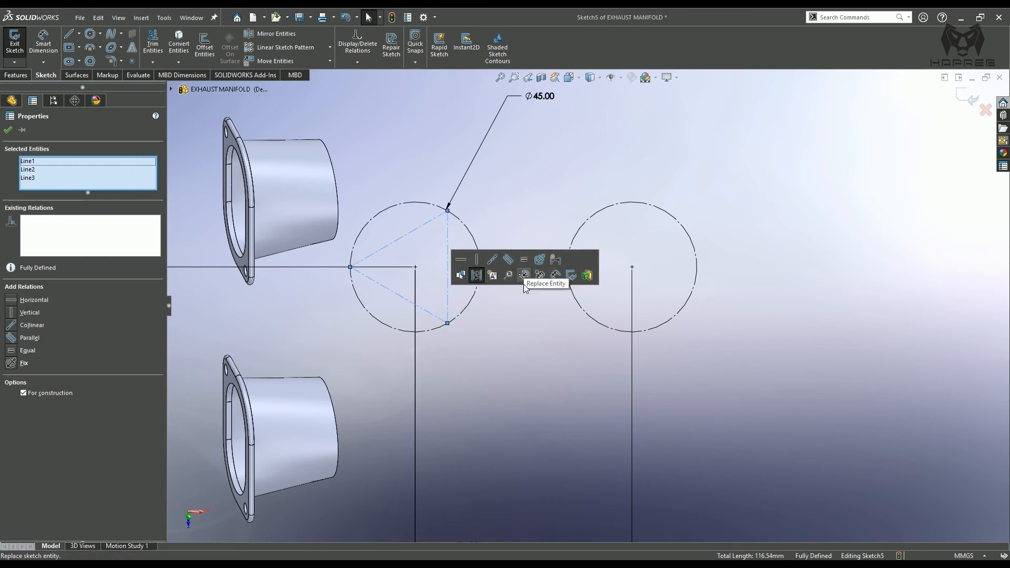
pyautogui.click(522, 323)
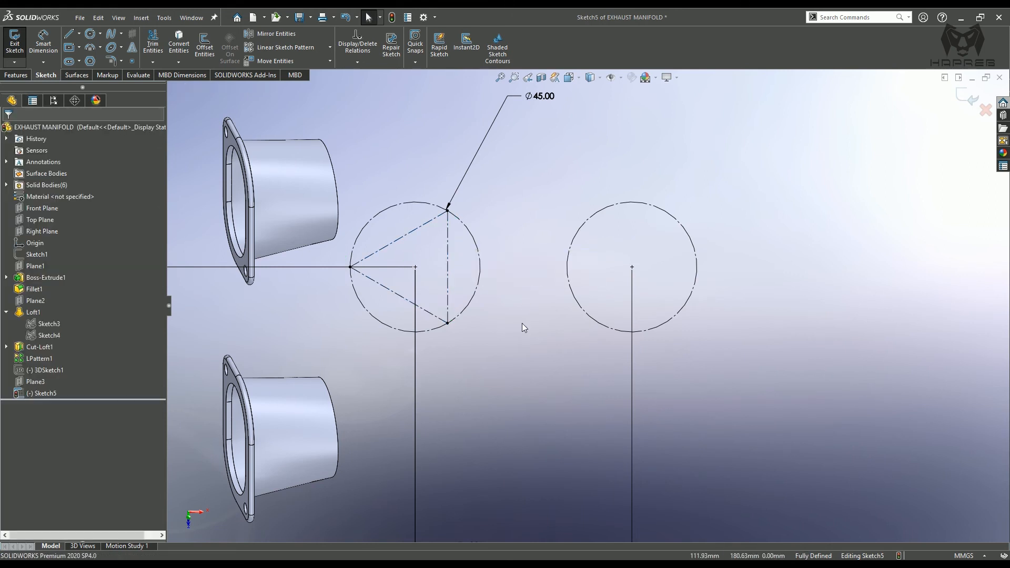
# Sketch a triangle of lines inscribed in the second circle, with one vertex at the circle point farthest from the pipes
pyautogui.click(69, 35)
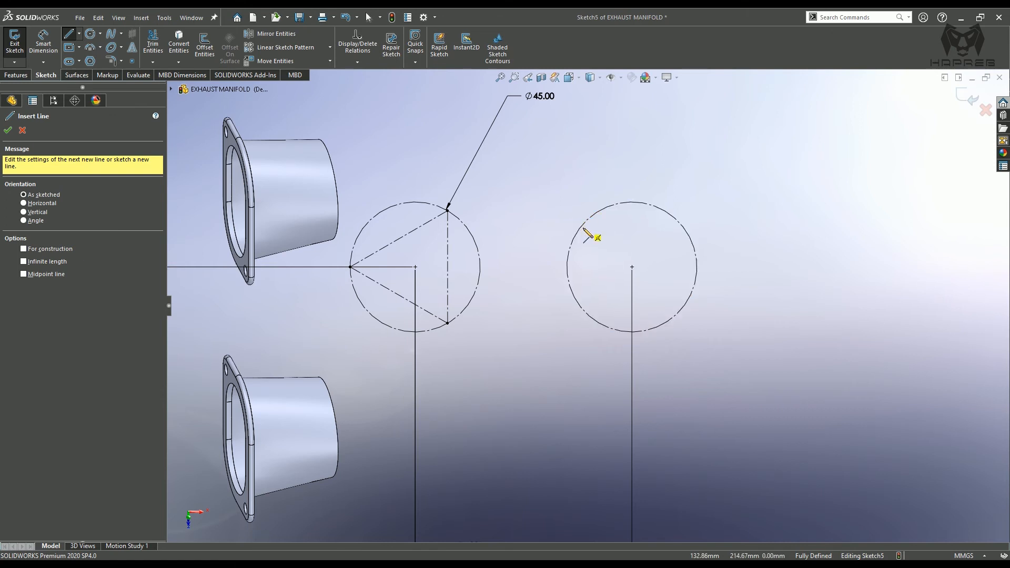
pyautogui.click(582, 226)
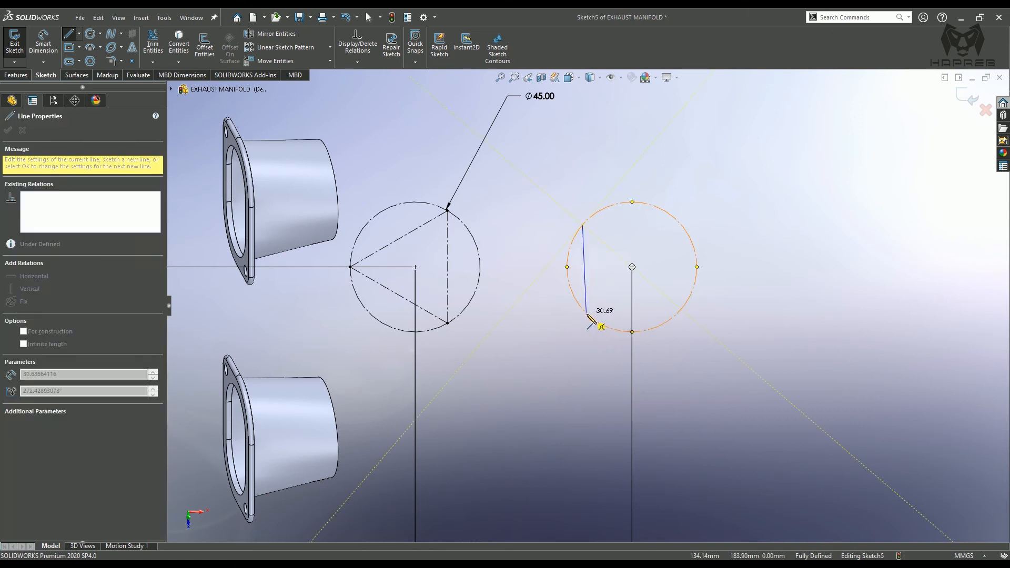
pyautogui.click(586, 313)
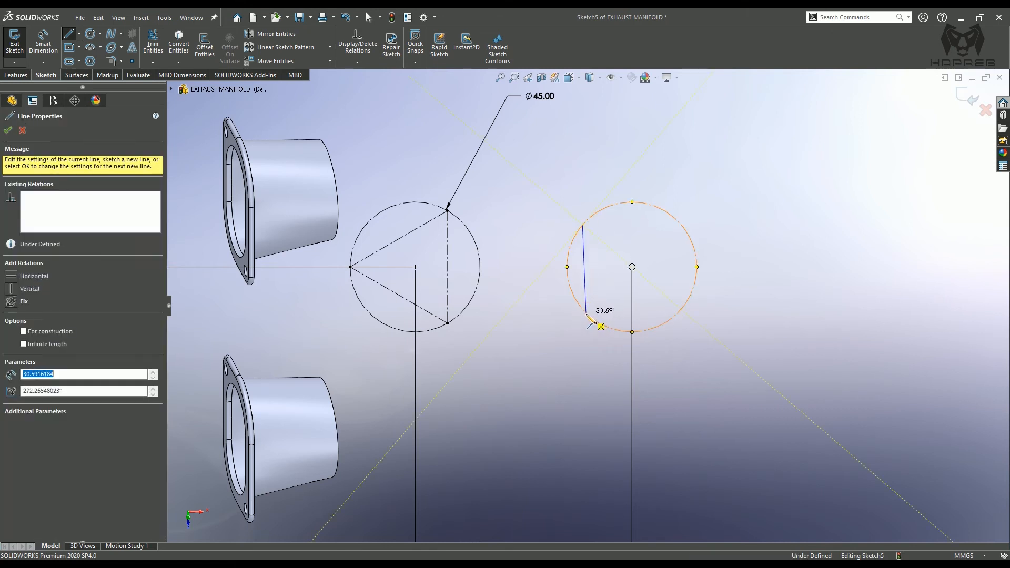
pyautogui.click(698, 267)
pyautogui.click(582, 225)
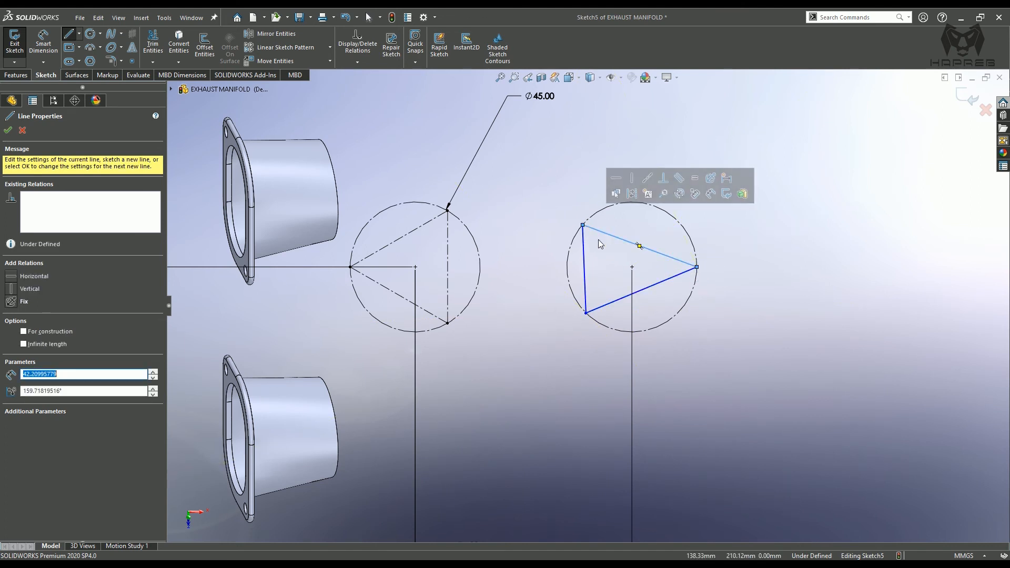
pyautogui.press('Escape')
# Make the three sides of the second circle's triangle equal
pyautogui.click(584, 274)
pyautogui.keyDown('ctrl'); pyautogui.click(663, 254); pyautogui.keyUp('ctrl')
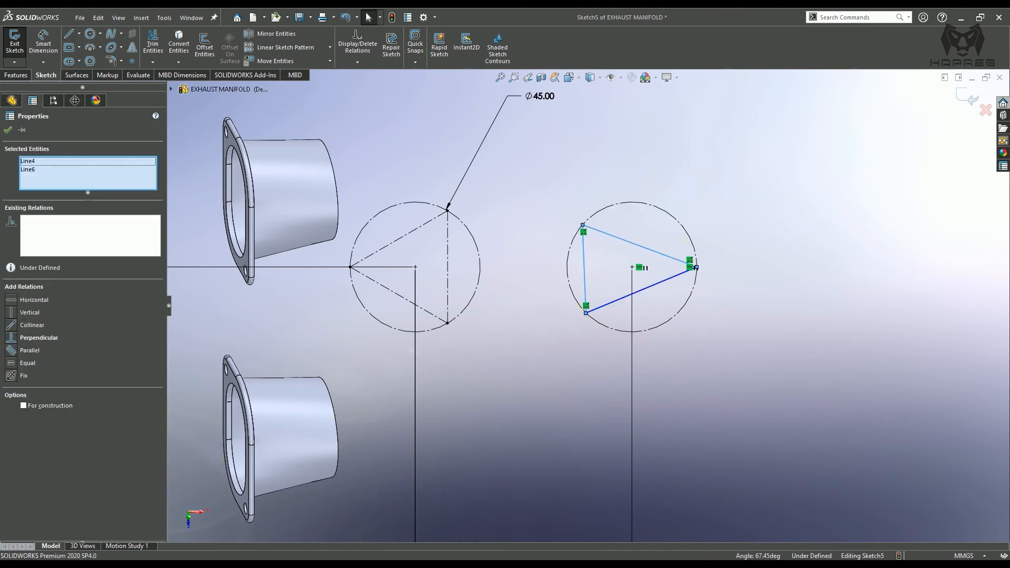
pyautogui.keyDown('ctrl'); pyautogui.click(611, 304); pyautogui.keyUp('ctrl')
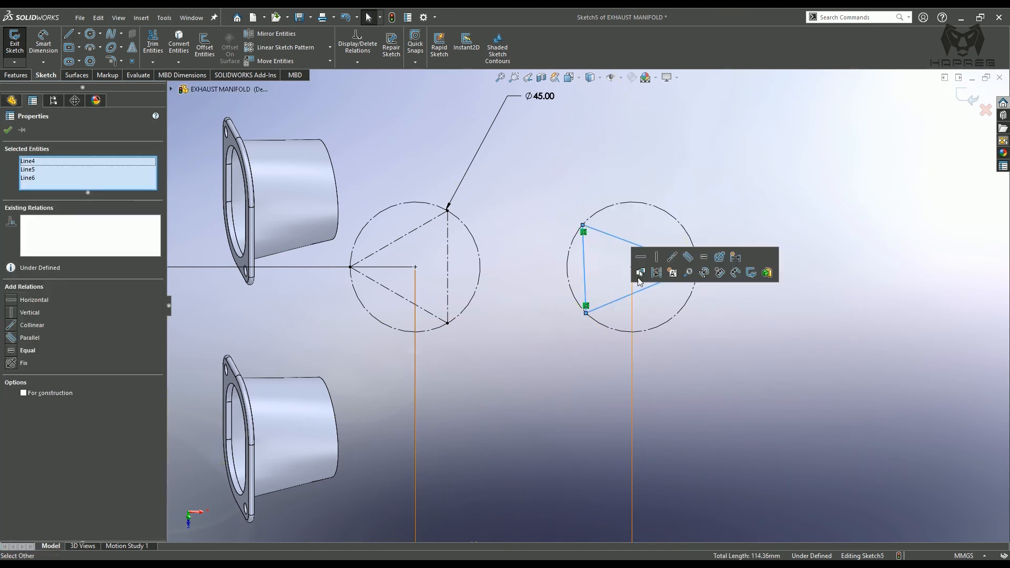
pyautogui.click(704, 257)
pyautogui.click(535, 286)
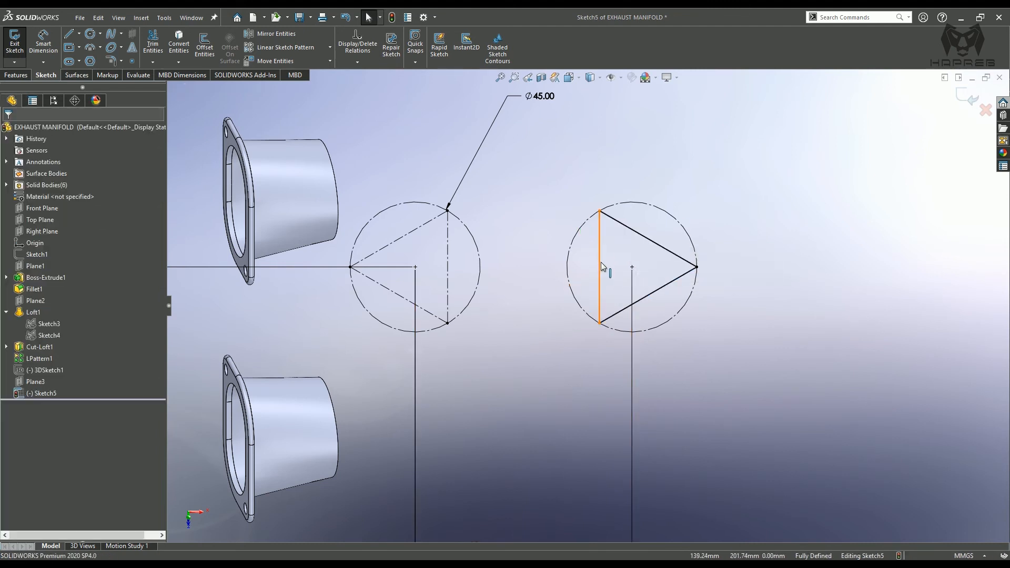
# Convert all three sides of the second circle's triangle to construction lines
pyautogui.click(600, 266)
pyautogui.keyDown('ctrl'); pyautogui.click(635, 235); pyautogui.keyUp('ctrl')
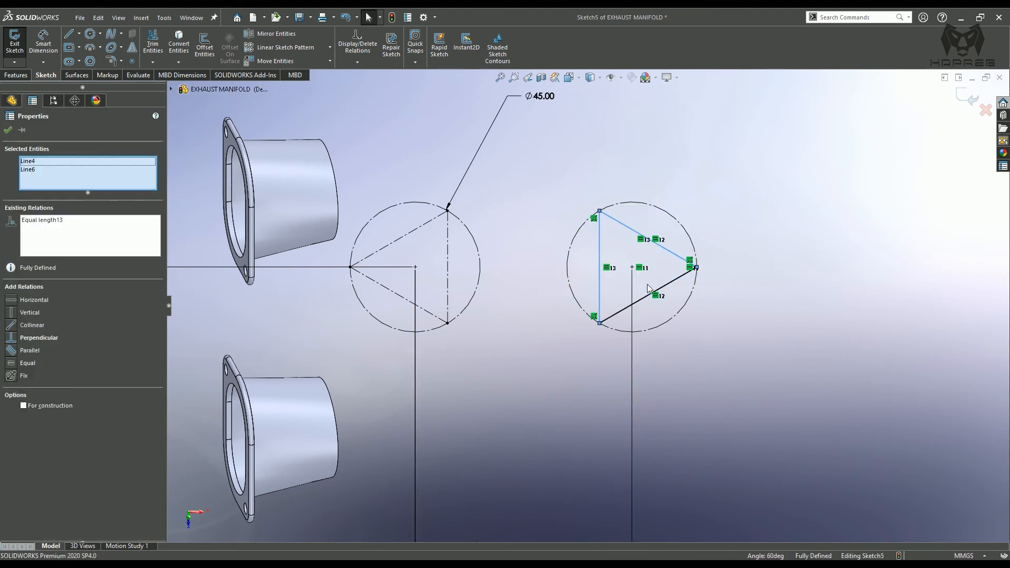
pyautogui.keyDown('ctrl'); pyautogui.click(648, 303); pyautogui.keyUp('ctrl')
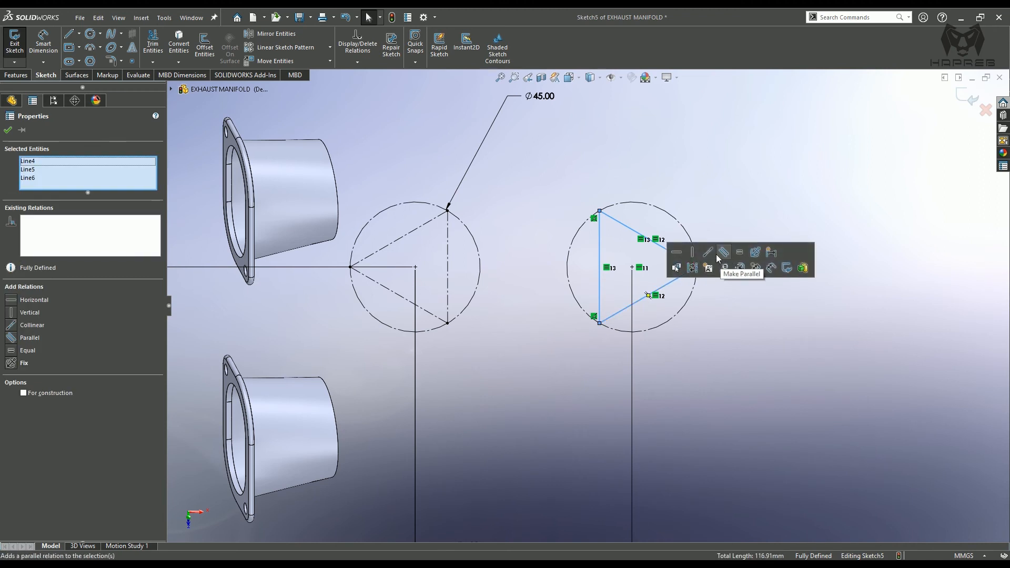
pyautogui.click(700, 350)
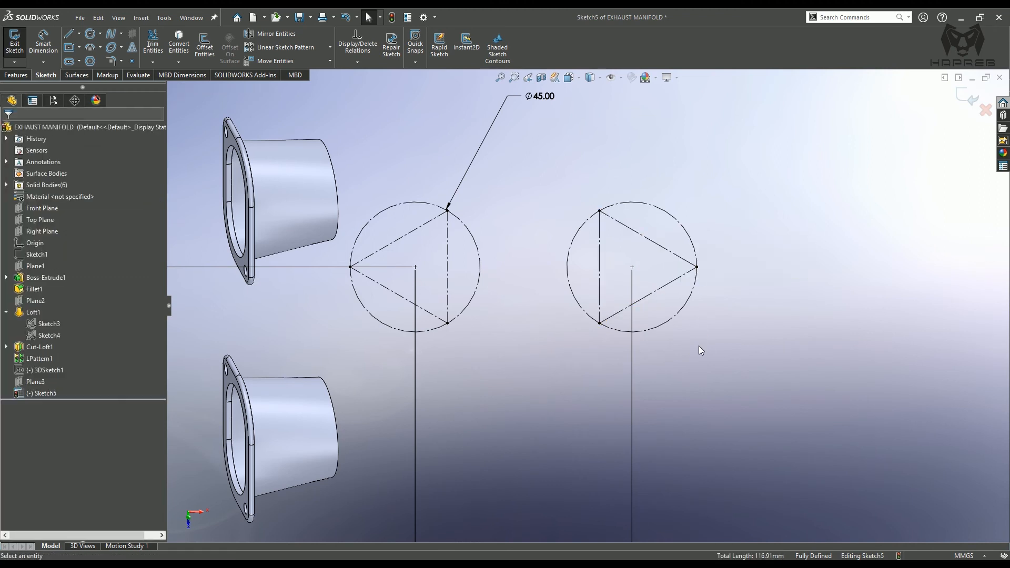
# Sketch a horizontal line joining the midpoints of the two triangles' facing vertical sides and convert it to construction geometry
pyautogui.click(80, 34)
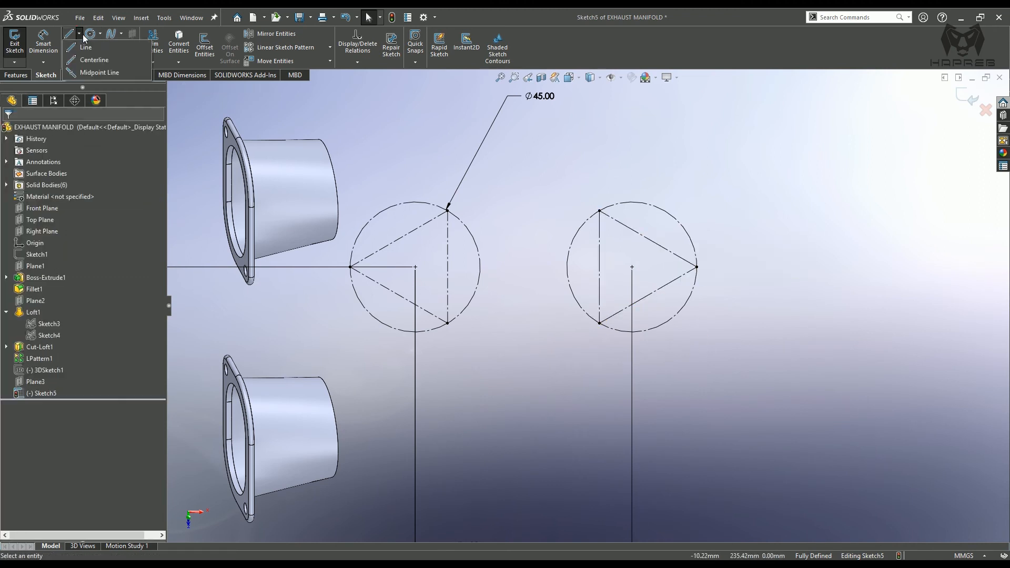
pyautogui.click(84, 57)
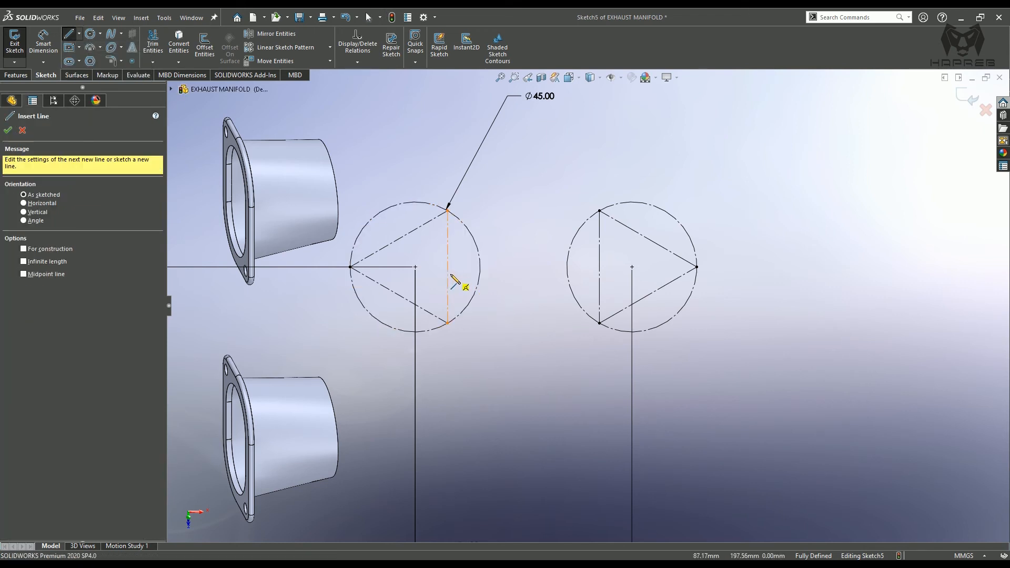
pyautogui.click(447, 267)
pyautogui.click(599, 267)
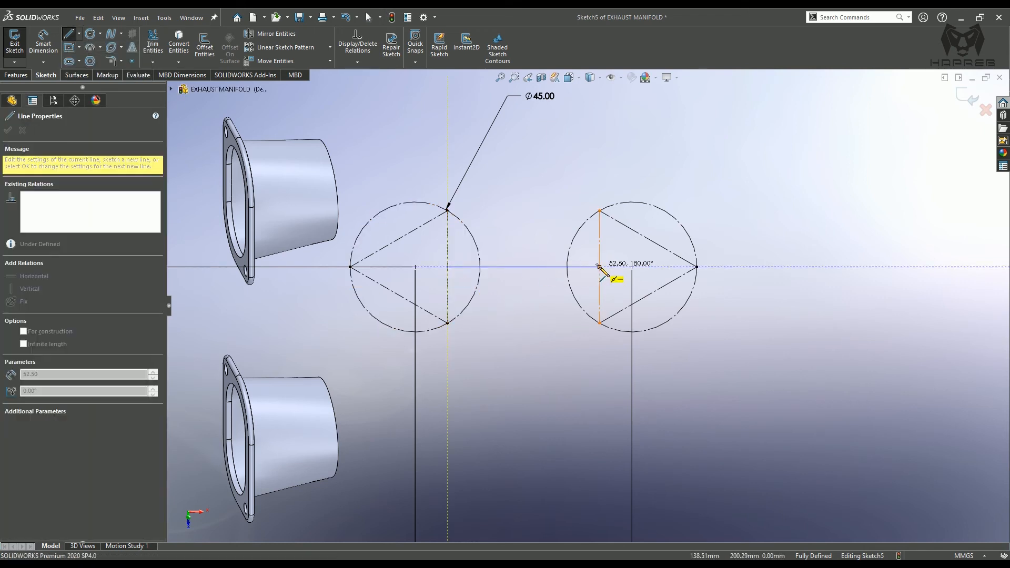
pyautogui.press('Escape')
pyautogui.click(532, 267)
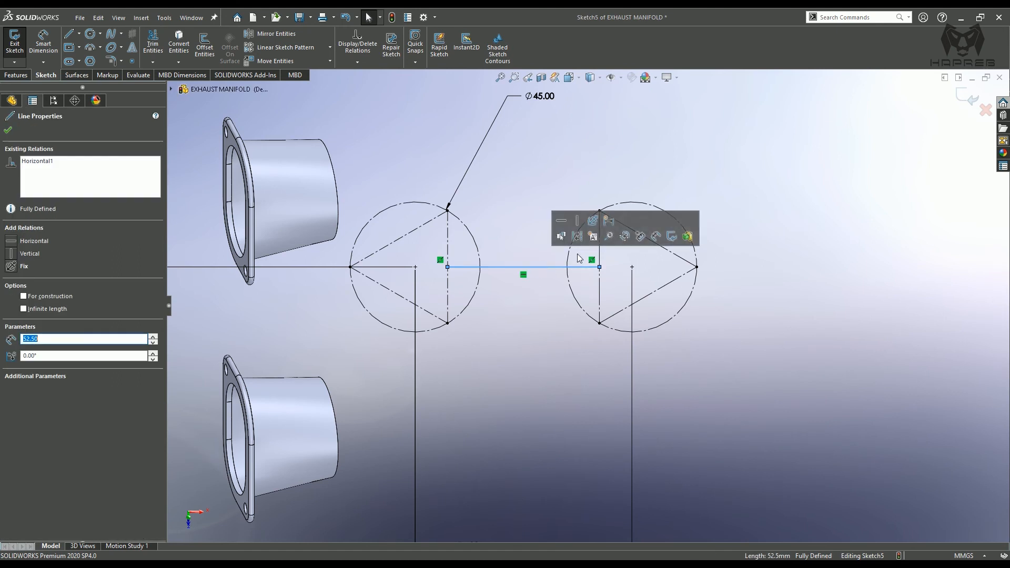
pyautogui.click(577, 237)
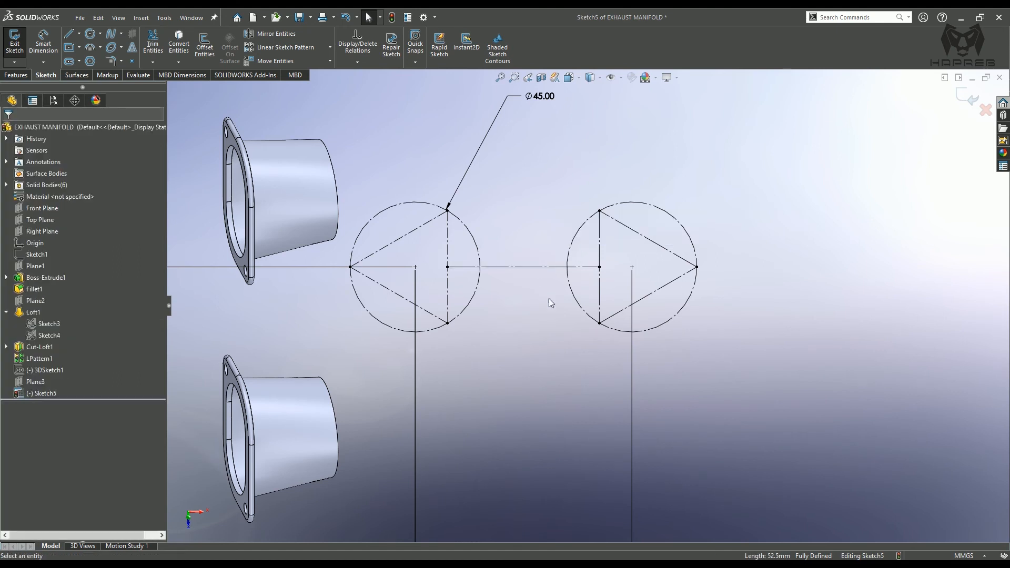
# Place a sketch point at the connecting centerline's midpoint and move the 45 mm diameter dimension to the pipe side of the first circle
pyautogui.click(132, 61)
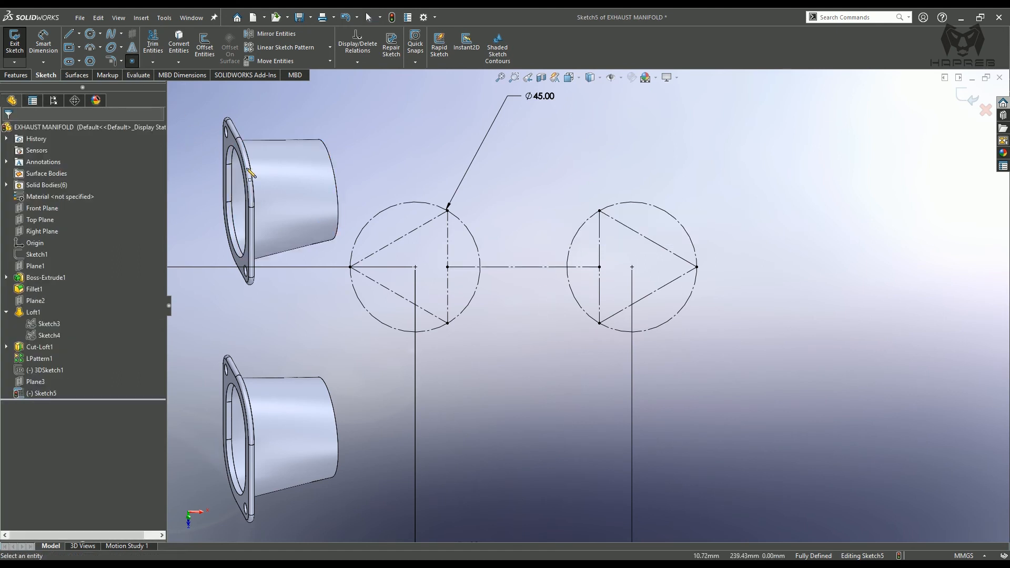
pyautogui.click(523, 267)
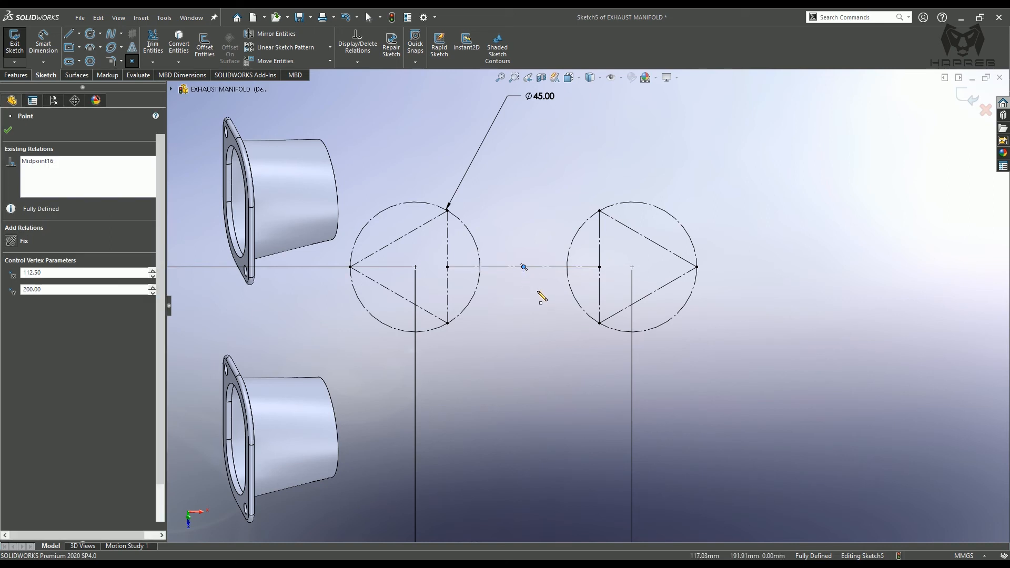
pyautogui.press('Escape')
pyautogui.moveTo(539, 99); pyautogui.dragTo(343, 151)
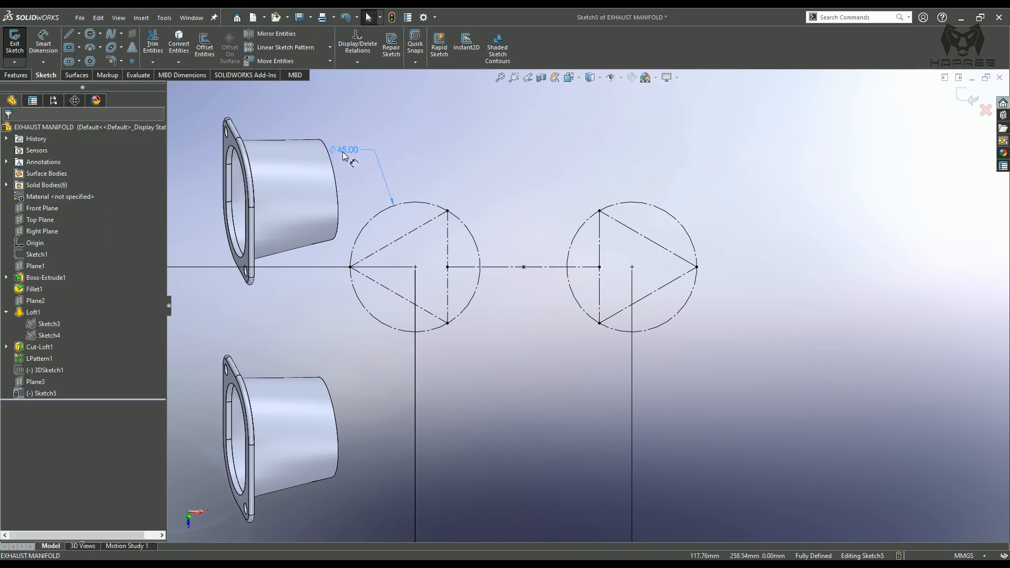
pyautogui.click(540, 112)
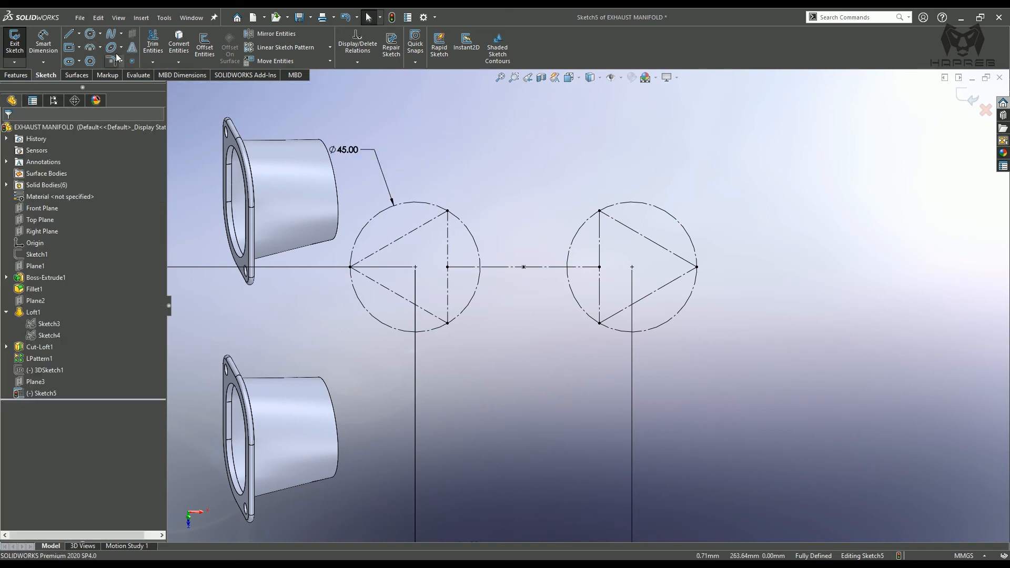
# Sketch a circle about 28 mm in diameter centered on the upper vertex of the first circle's triangle
pyautogui.click(91, 34)
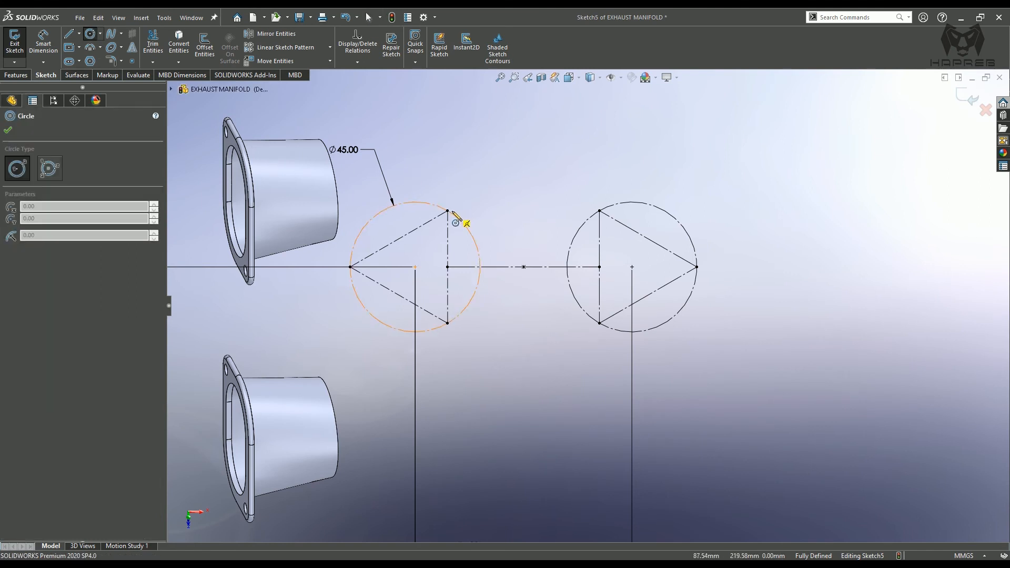
pyautogui.click(447, 211)
pyautogui.click(481, 191)
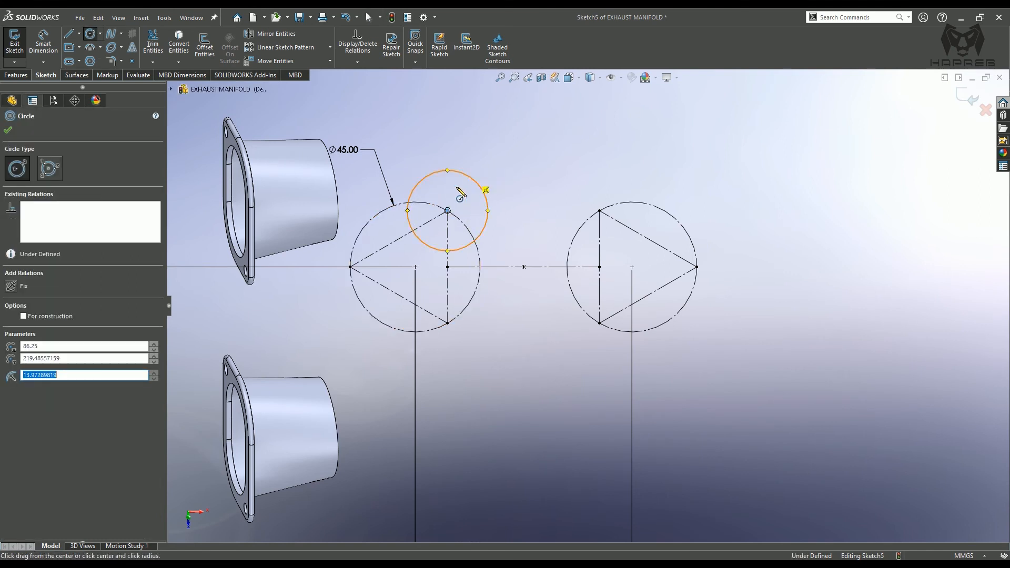
pyautogui.click(8, 130)
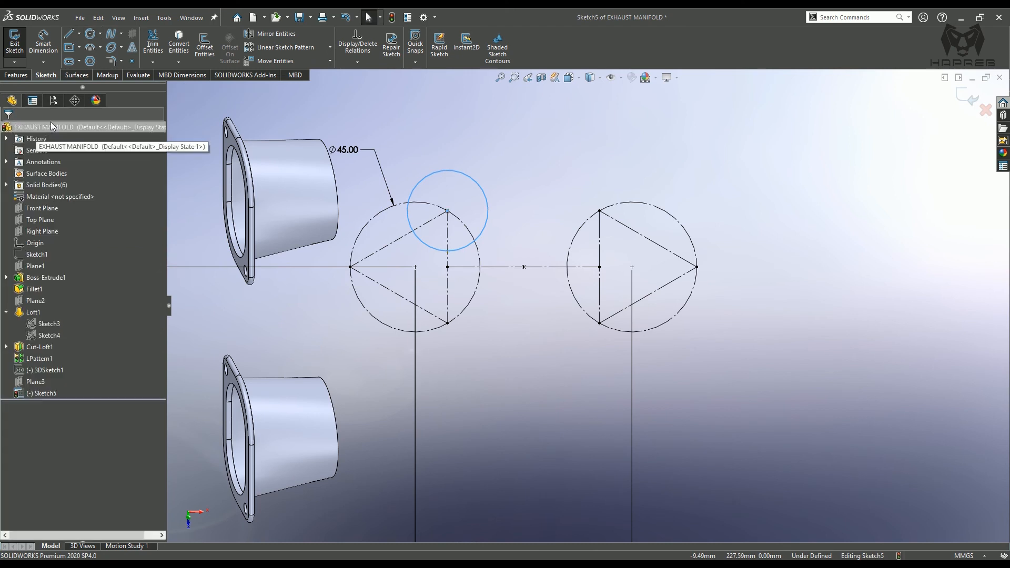
# Dimension the new circle's diameter as 35 mm
pyautogui.click(50, 45)
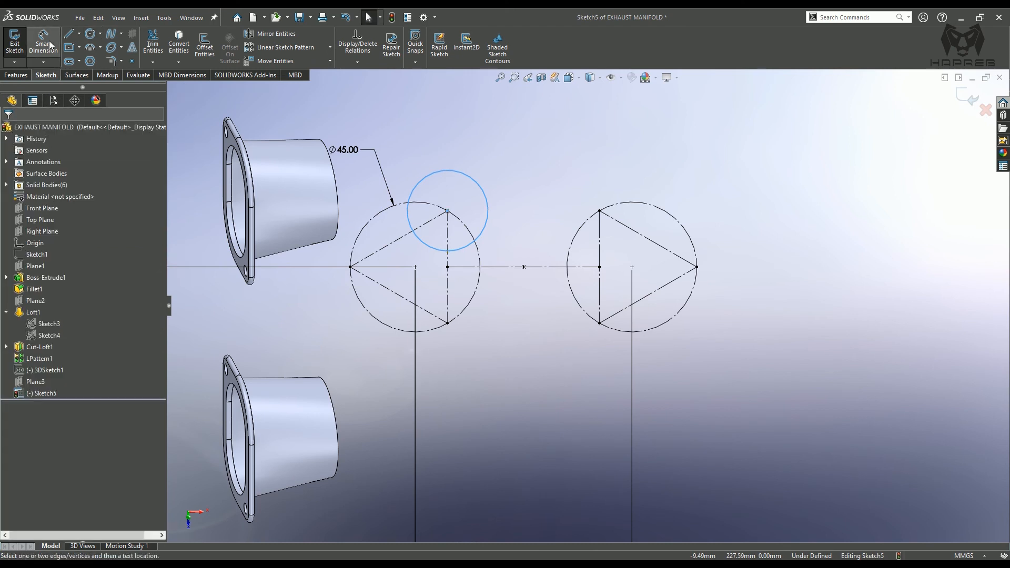
pyautogui.click(464, 176)
pyautogui.click(510, 143)
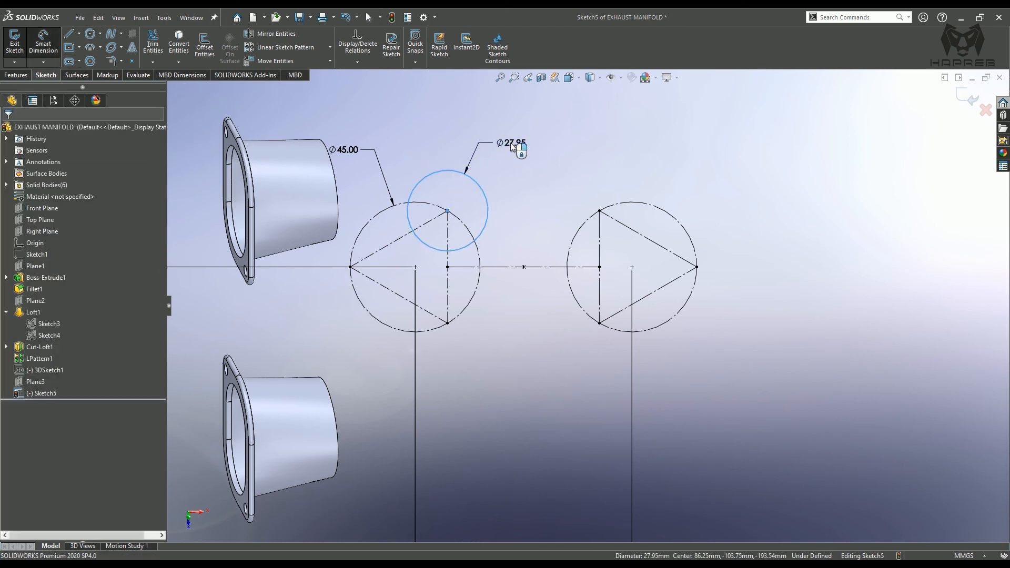
pyautogui.write('35')
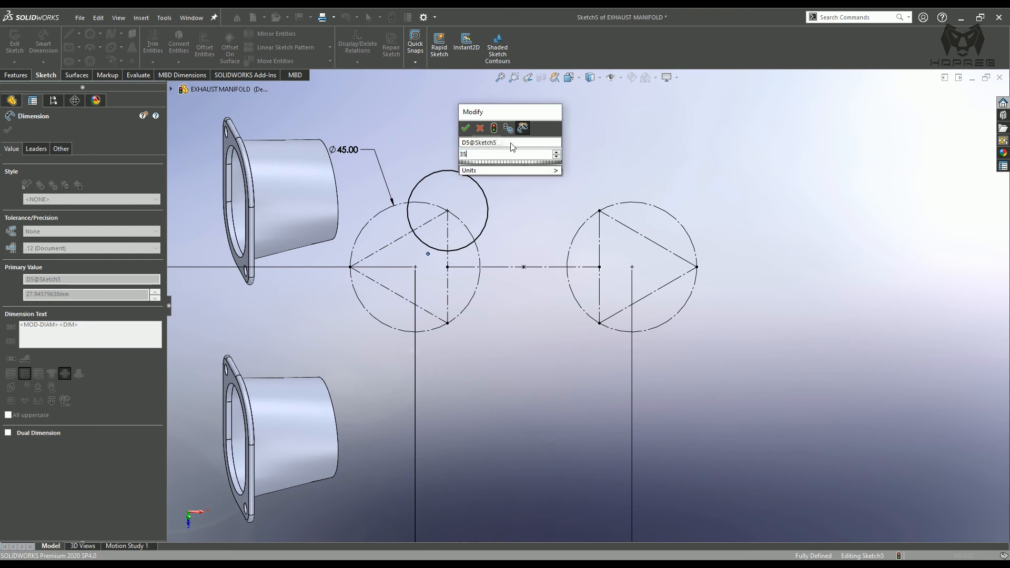
pyautogui.press('Return')
pyautogui.click(530, 178)
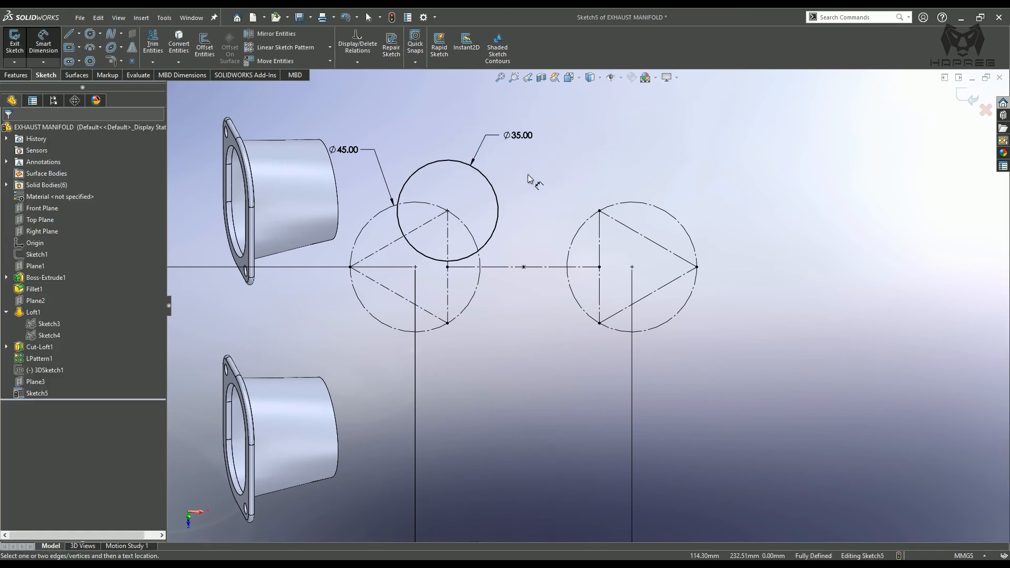
# Offset the 35 mm circle inward by 1.50 mm
pyautogui.click(205, 44)
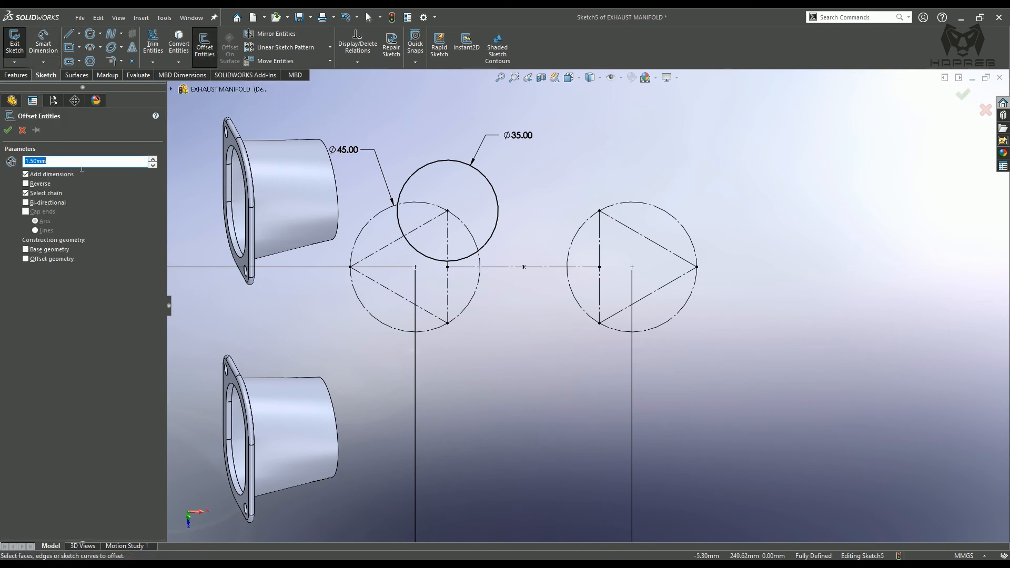
pyautogui.click(444, 162)
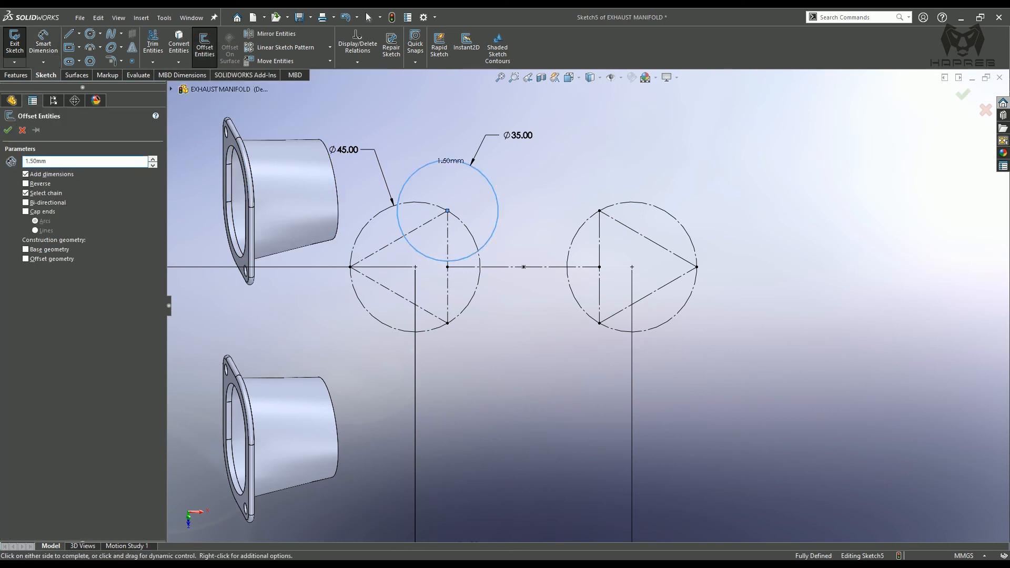
pyautogui.click(445, 189)
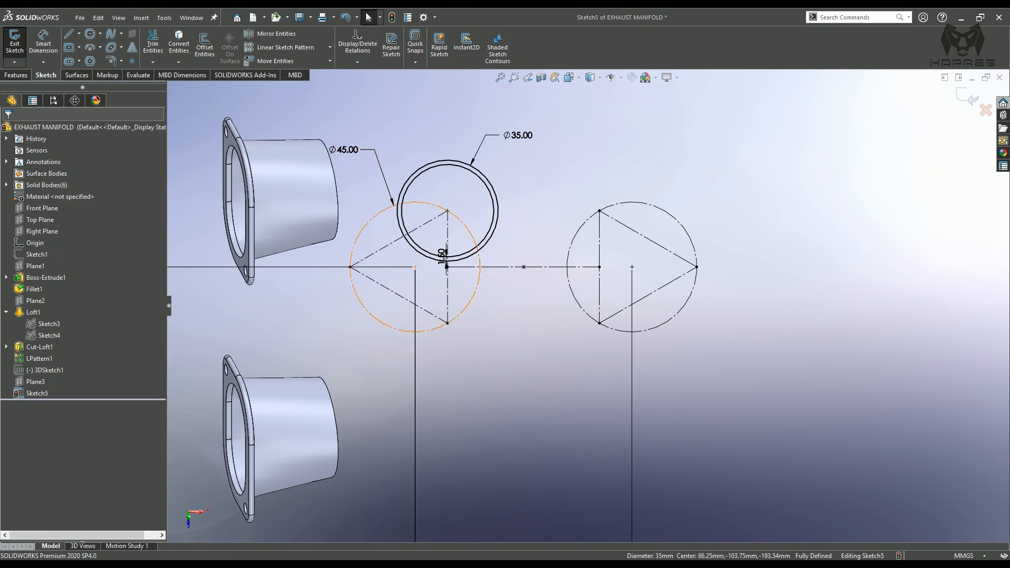
# Circular-pattern the 35 mm circle and its inner offset about the first construction circle's center, with 3 equally spaced instances over 360 degrees
pyautogui.scroll(-2, 458, 245)
pyautogui.scroll(1, 503, 219)
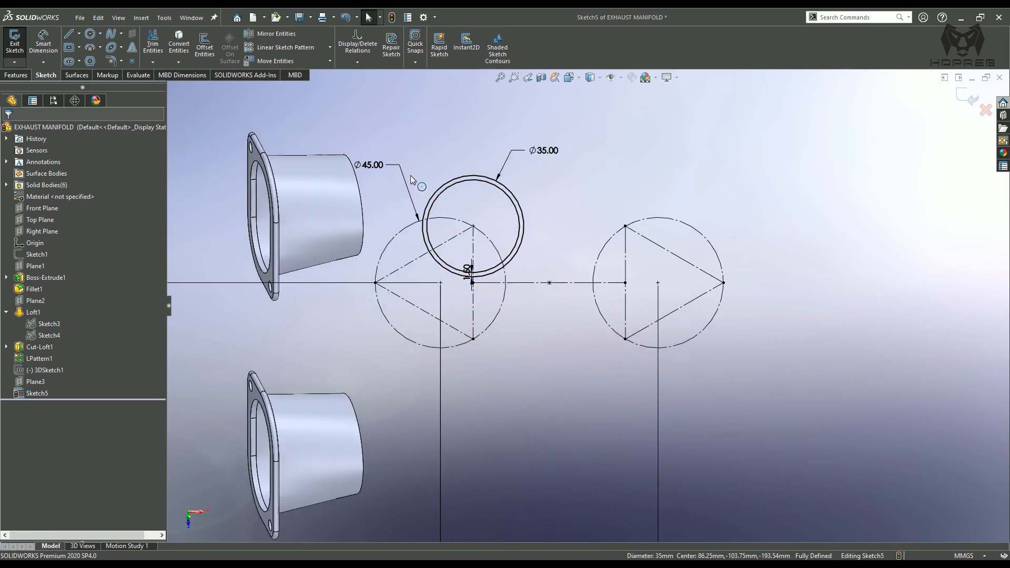
pyautogui.click(329, 47)
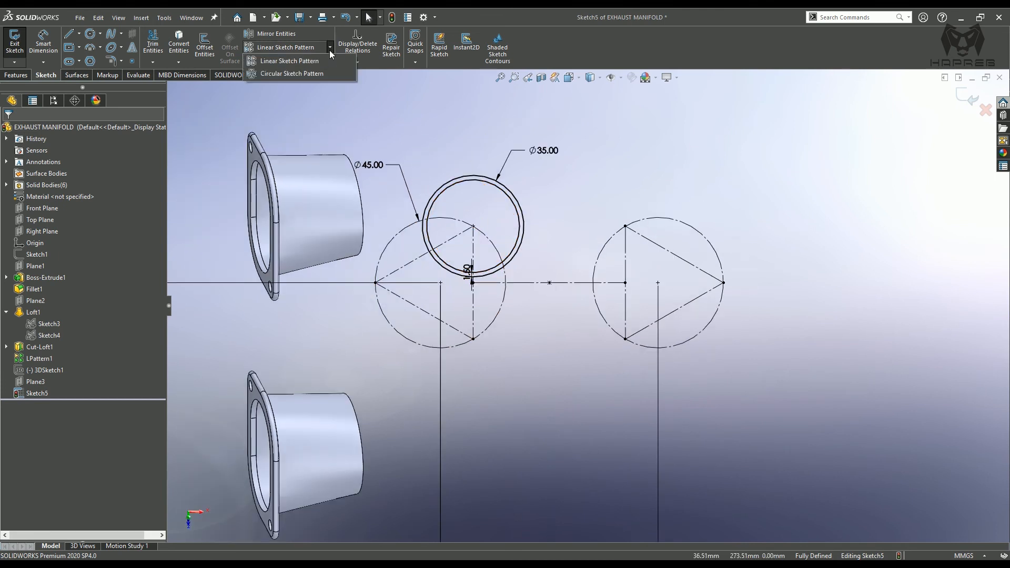
pyautogui.click(311, 74)
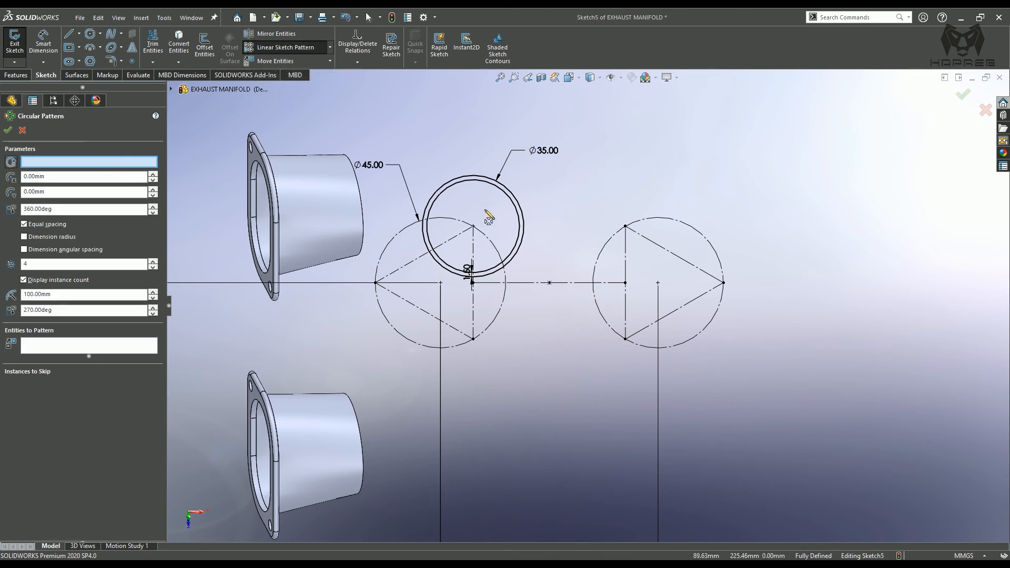
pyautogui.click(521, 199)
pyautogui.click(517, 206)
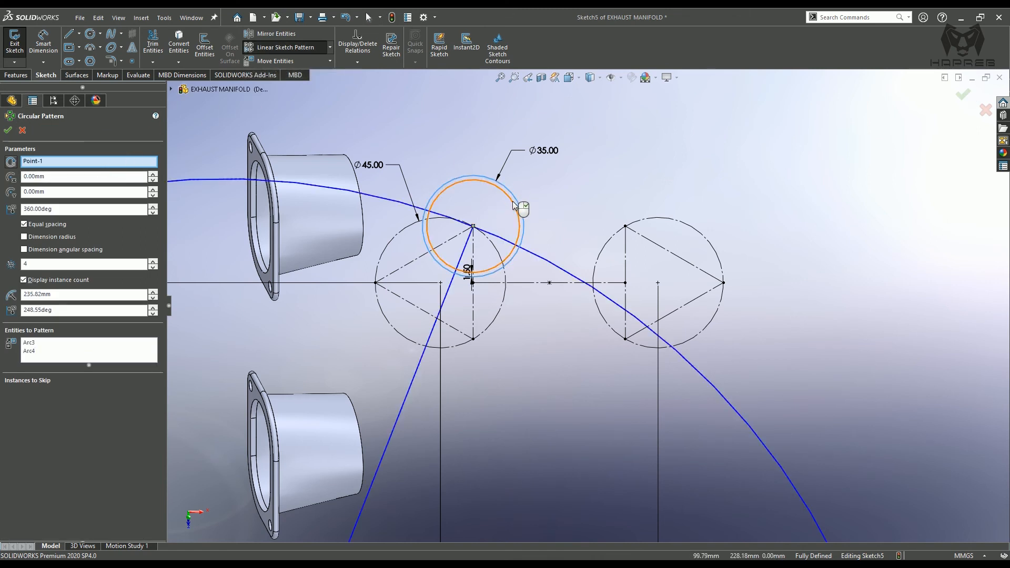
pyautogui.rightClick(41, 161)
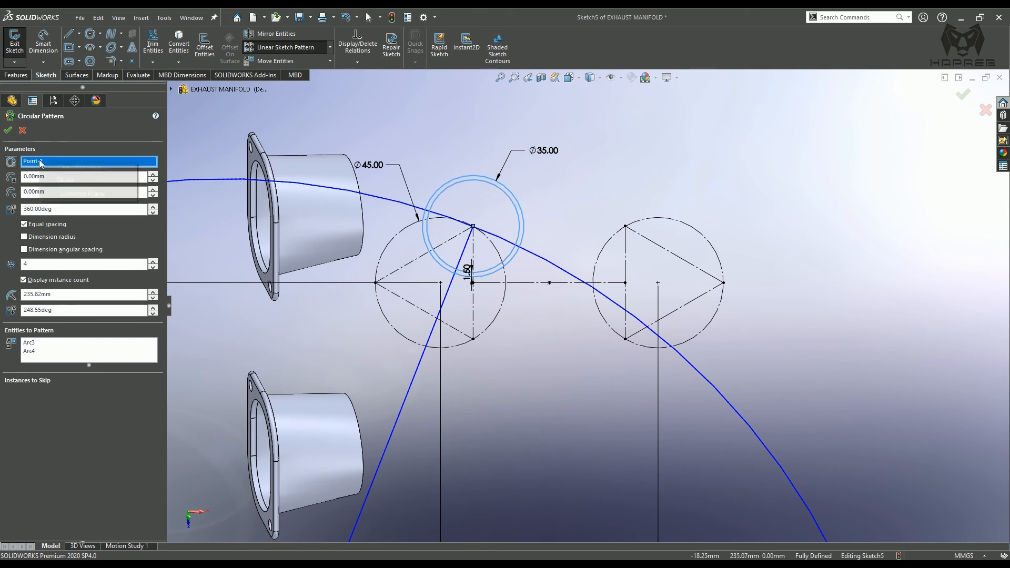
pyautogui.click(58, 166)
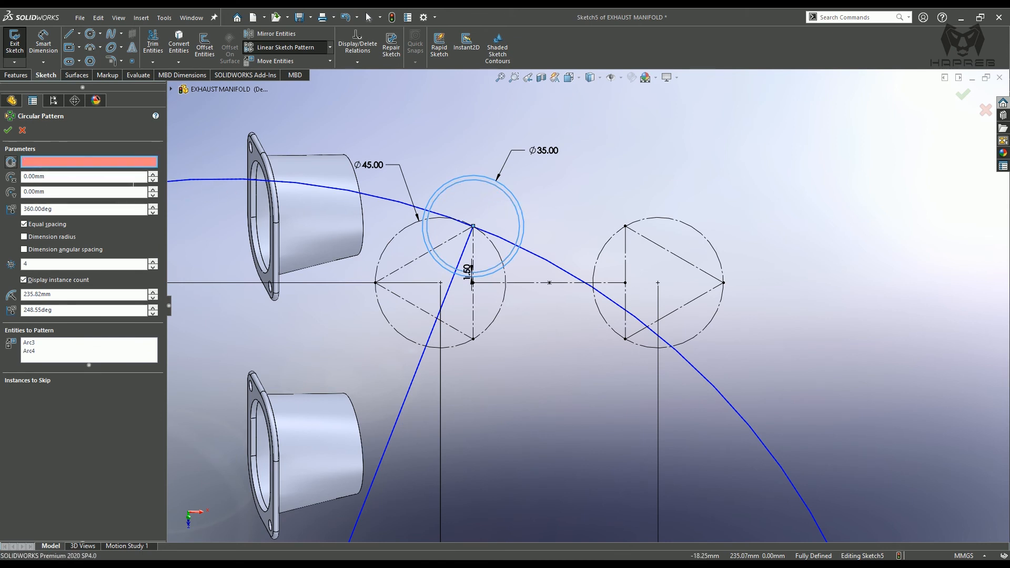
pyautogui.click(440, 283)
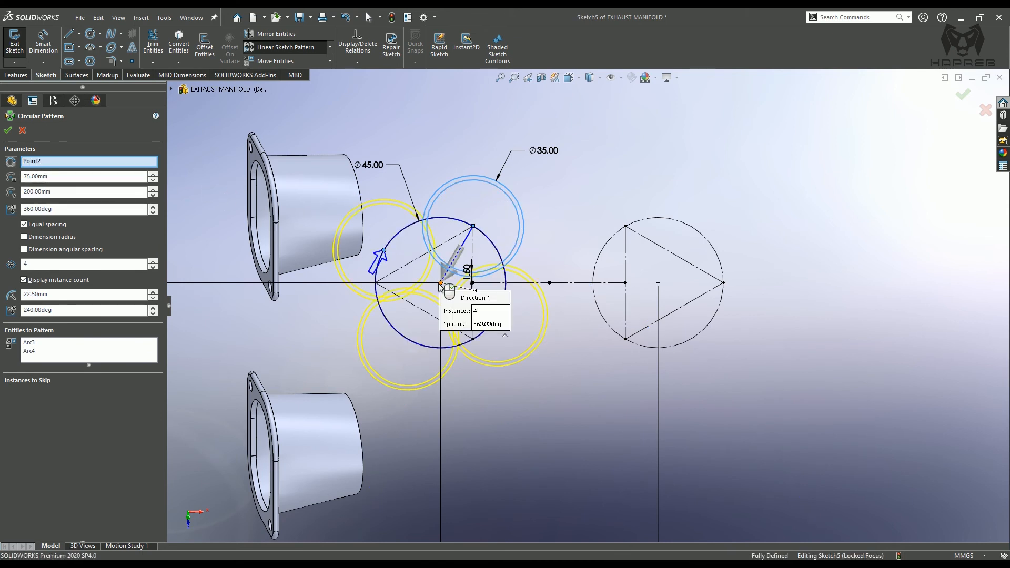
pyautogui.doubleClick(82, 264)
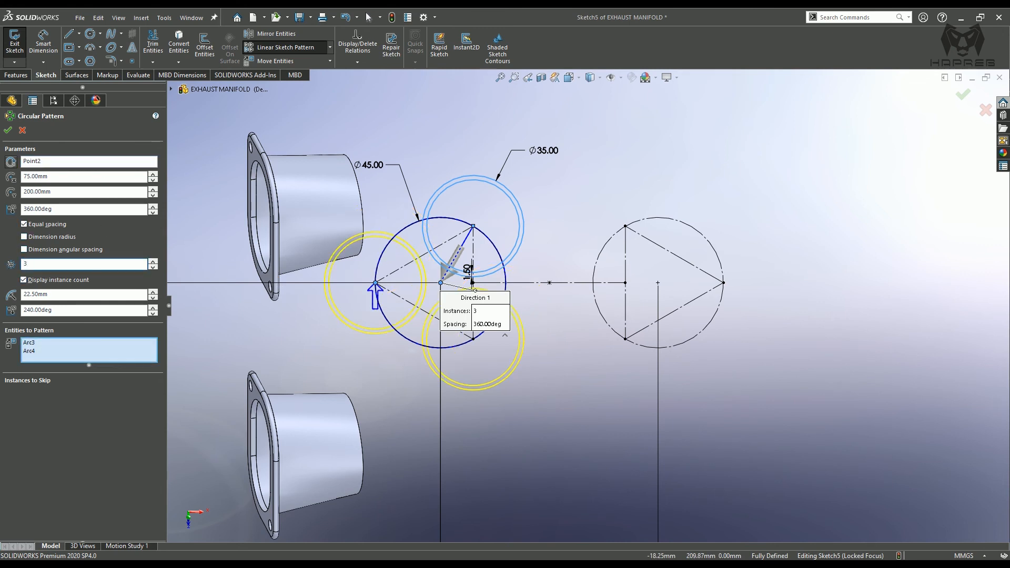
pyautogui.click(8, 130)
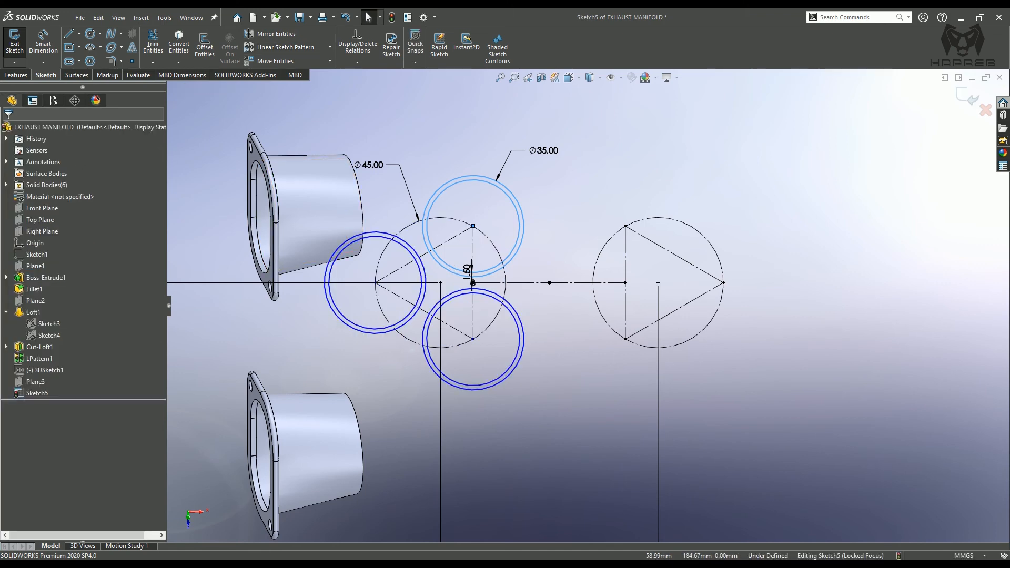
# Fully define the patterned circle pairs by making the lower pair's center coincident with the first triangle's lower vertex
pyautogui.click(369, 332)
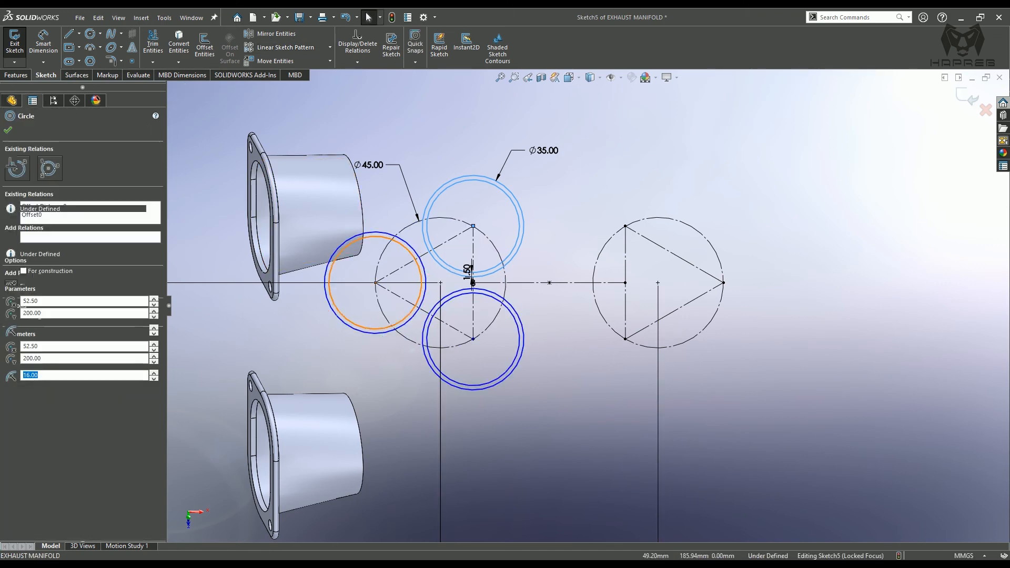
pyautogui.click(373, 348)
pyautogui.click(371, 332)
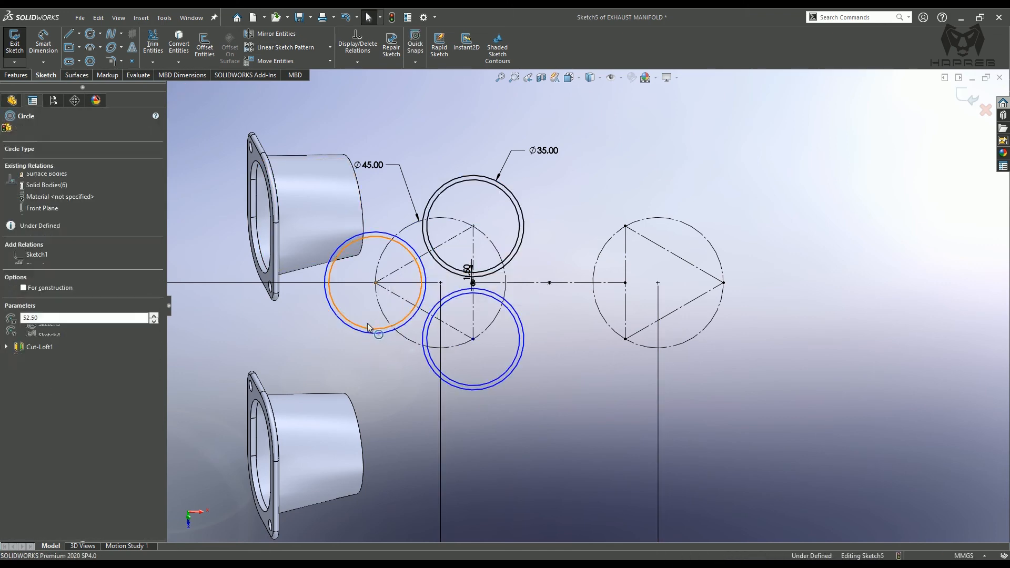
pyautogui.click(374, 284)
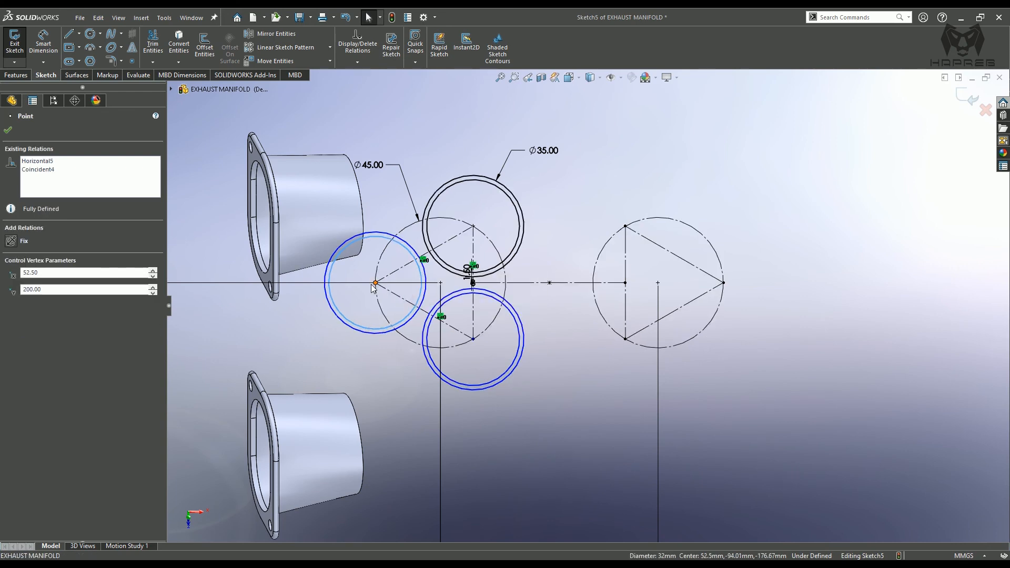
pyautogui.click(374, 312)
pyautogui.scroll(-4, 473, 339)
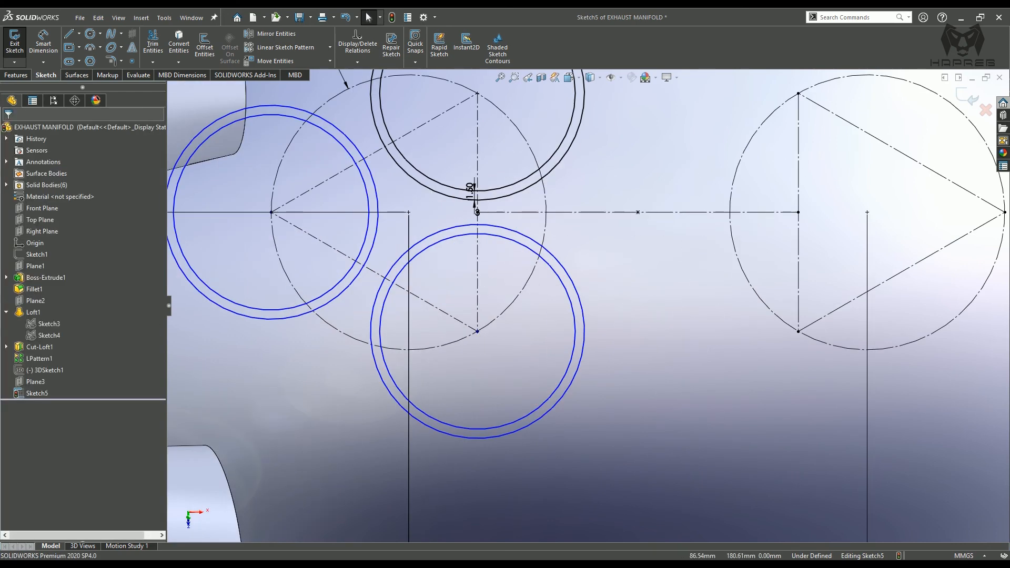
pyautogui.click(473, 339)
pyautogui.click(486, 349)
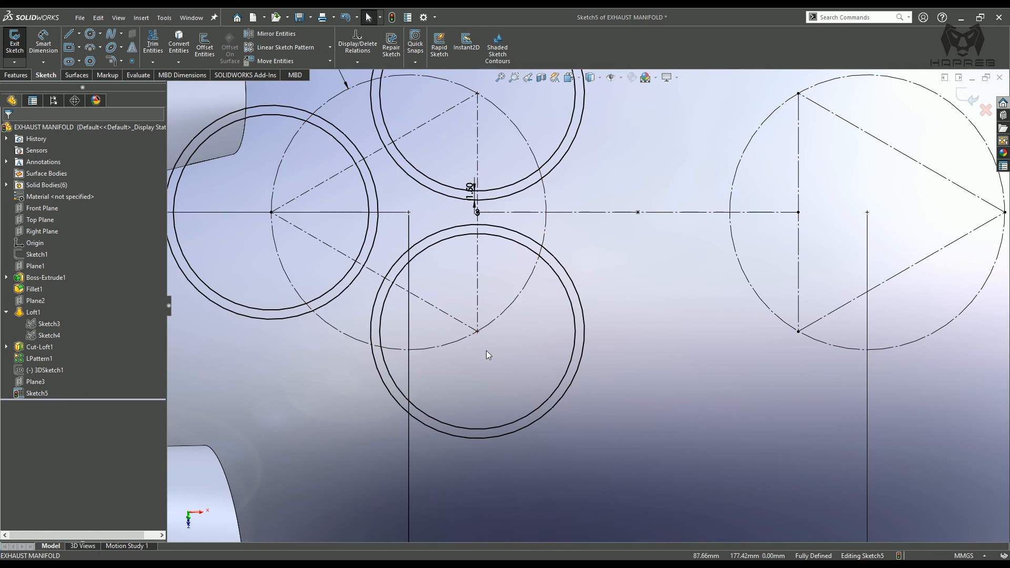
# Draw a circle centered on the upper vertex of the second triangle
pyautogui.scroll(3, 539, 329)
pyautogui.scroll(3, 582, 302)
pyautogui.scroll(-2, 711, 195)
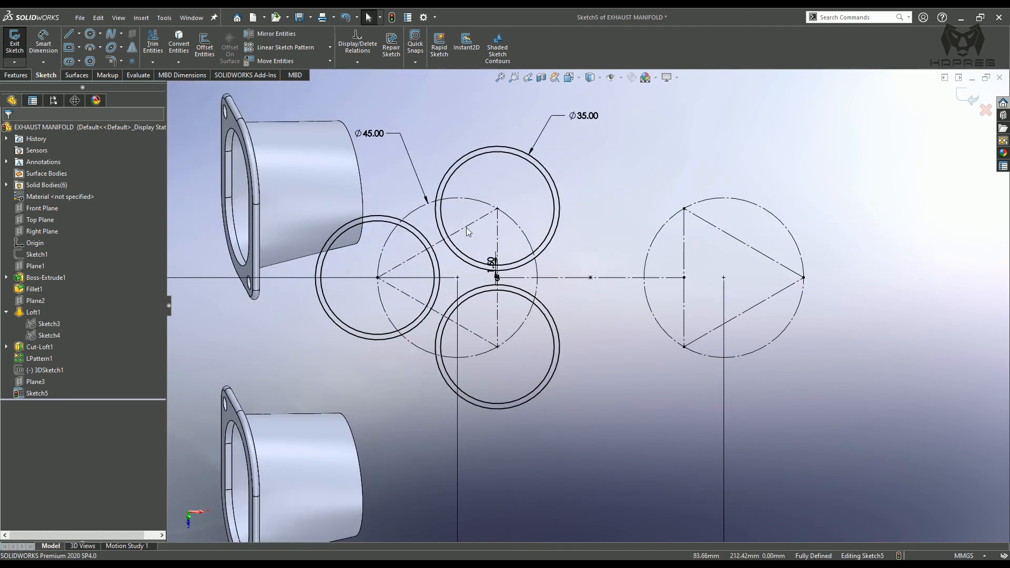
pyautogui.click(91, 34)
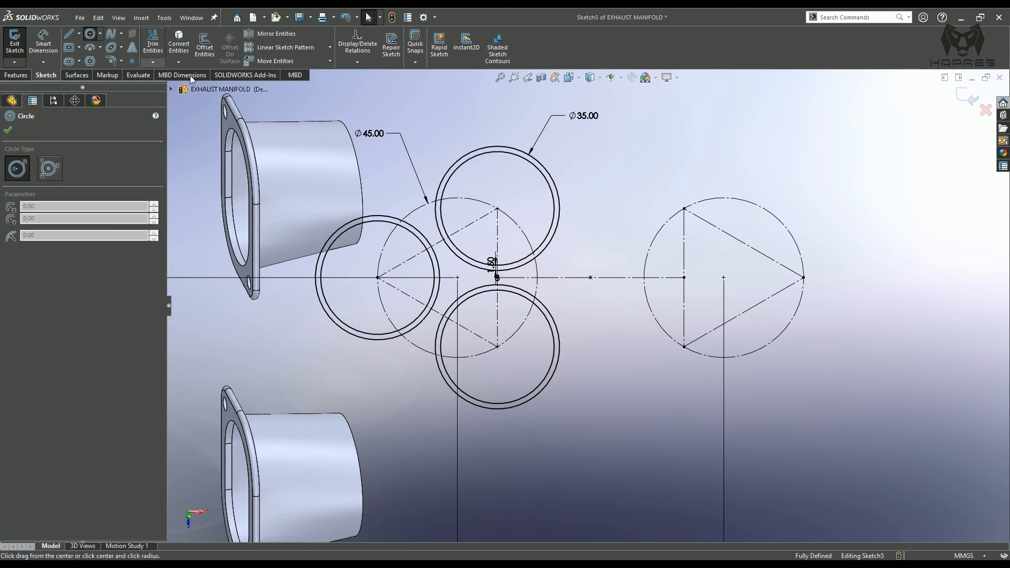
pyautogui.click(683, 209)
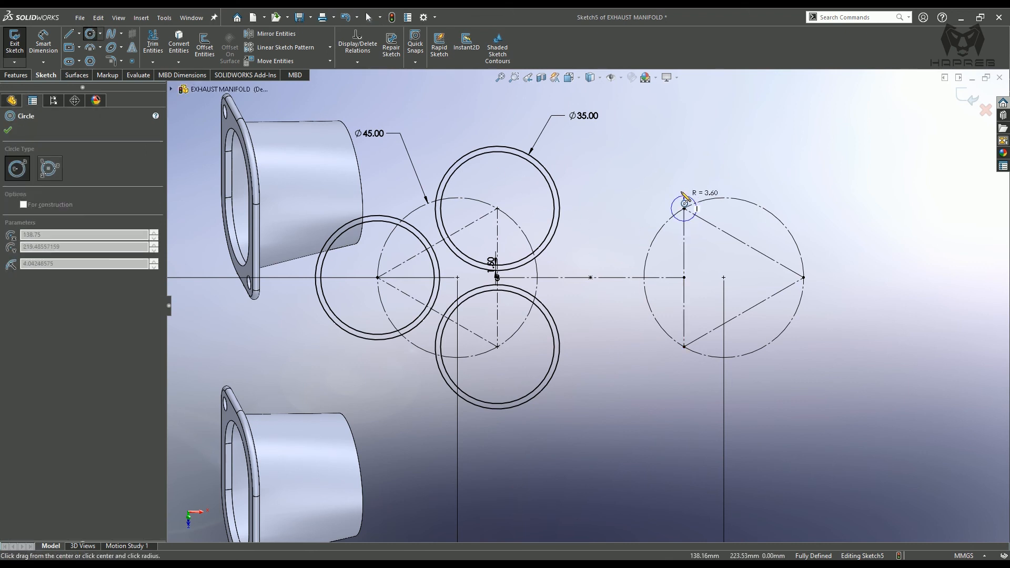
pyautogui.click(682, 156)
pyautogui.press('Escape')
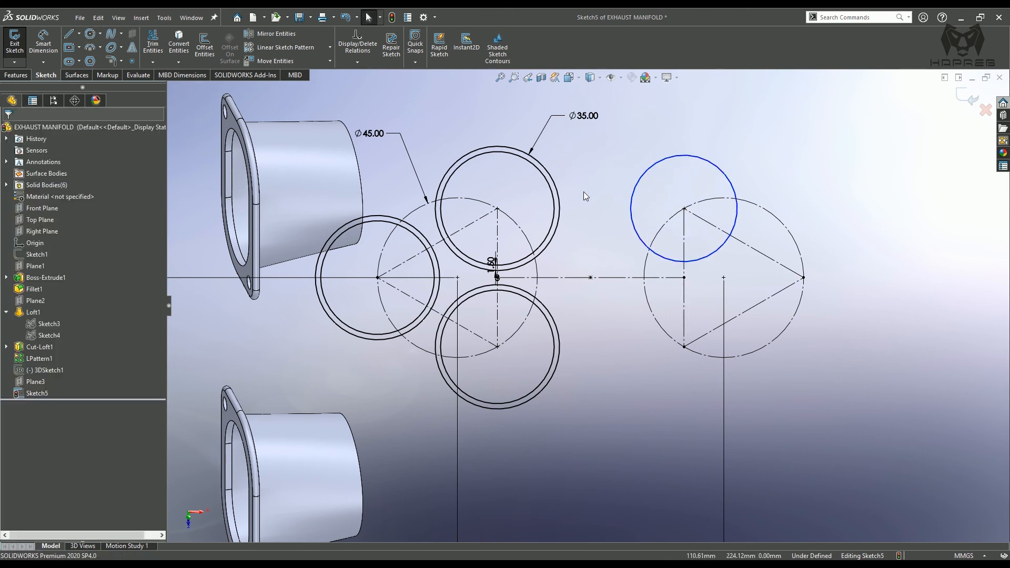
# Add an equal relation between the new circle and the 35 mm circle
pyautogui.click(556, 184)
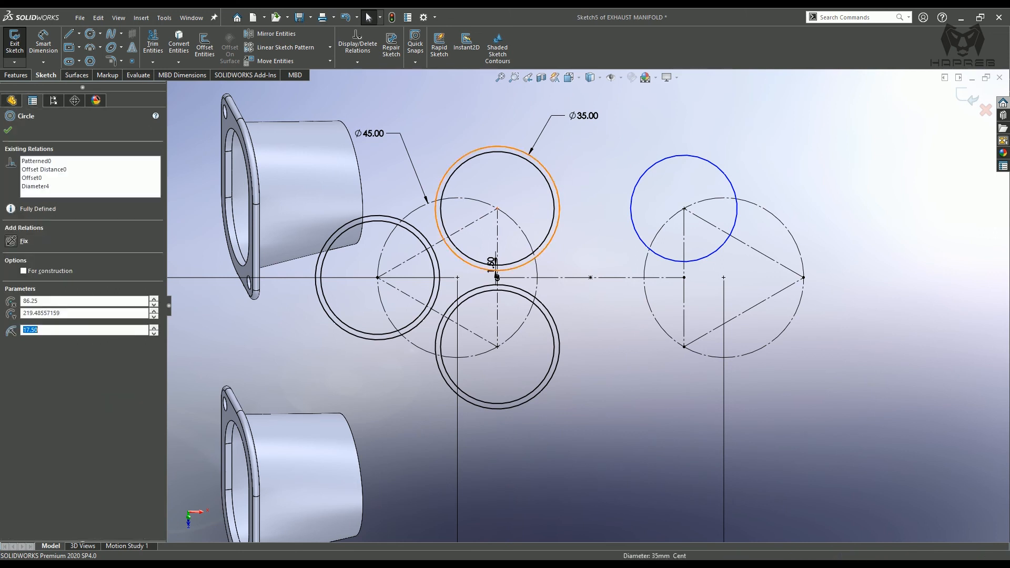
pyautogui.keyDown('ctrl'); pyautogui.click(639, 182); pyautogui.keyUp('ctrl')
pyautogui.click(716, 136)
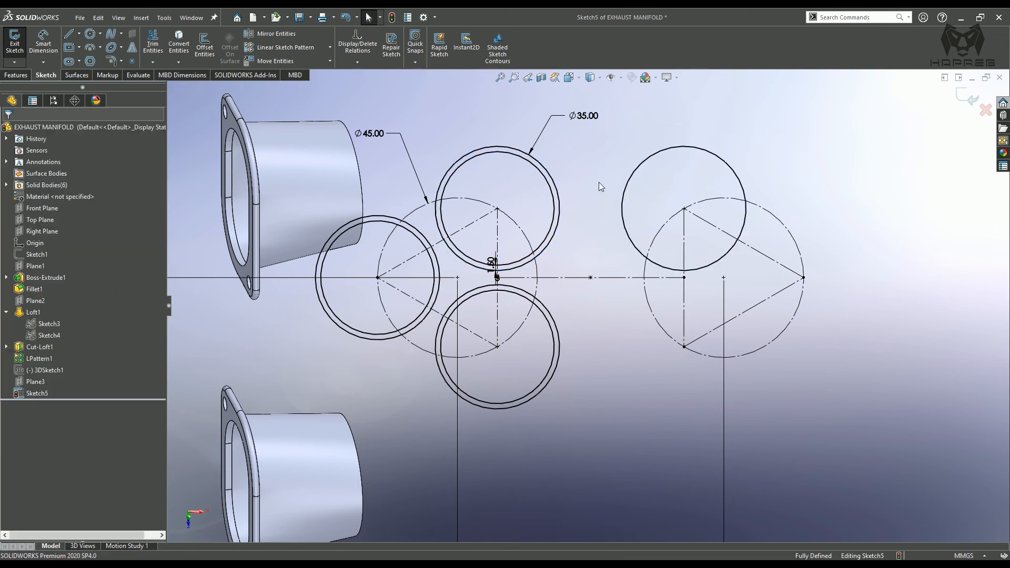
# Offset the circle at the second triangle's upper vertex inward by 1.50 mm
pyautogui.click(204, 46)
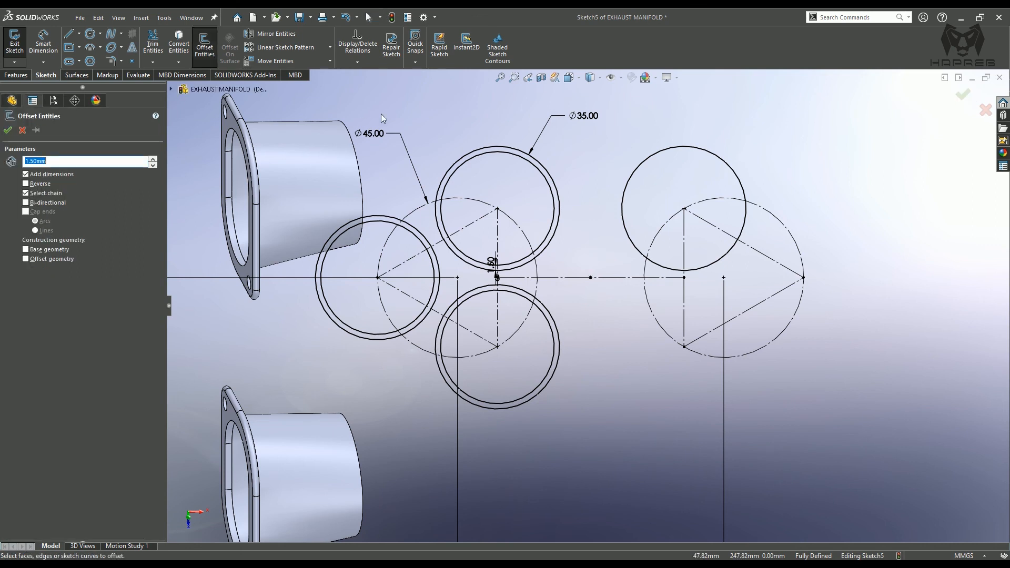
pyautogui.click(633, 173)
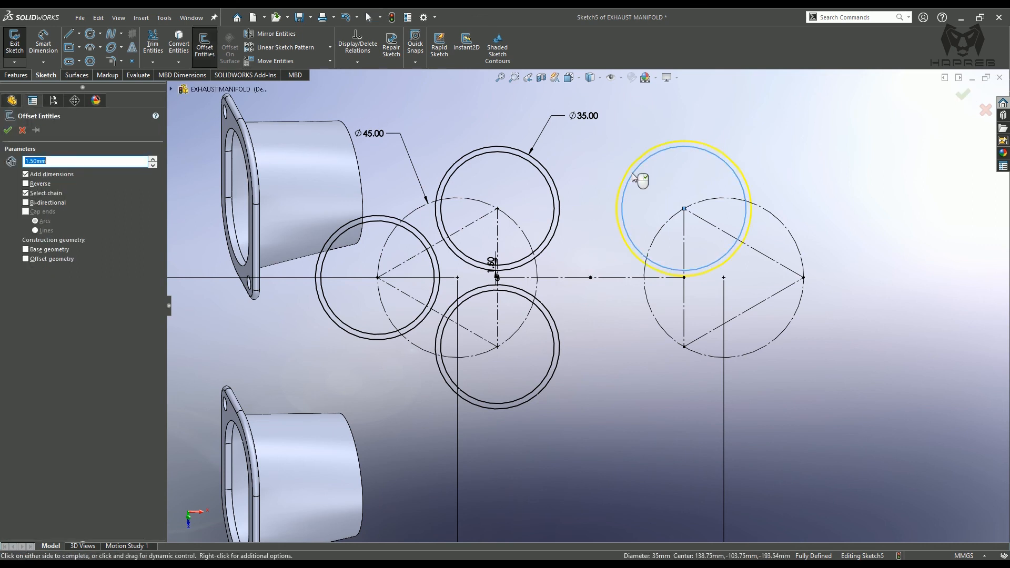
pyautogui.click(648, 182)
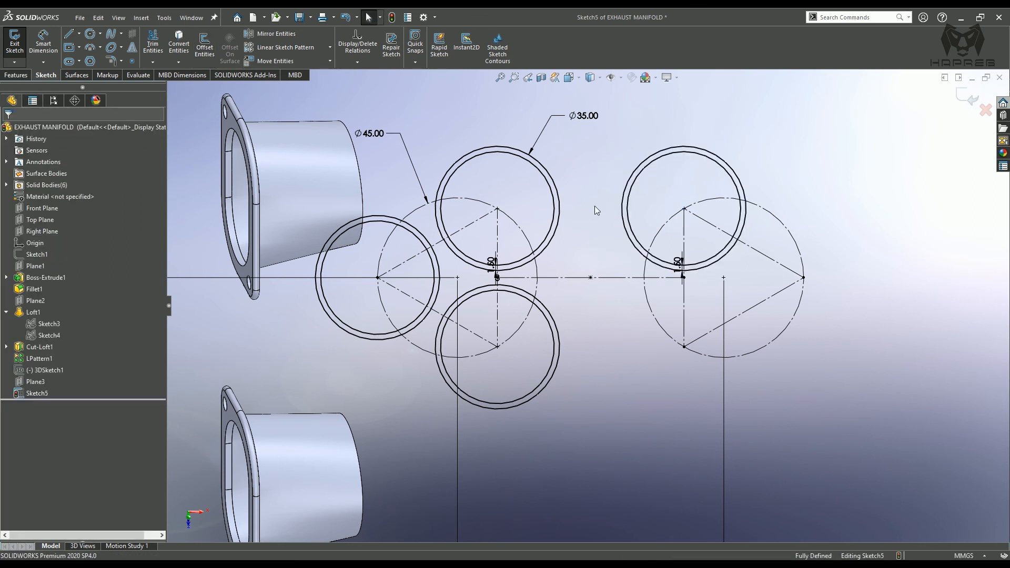
# Circular-pattern the new circle and its inner offset about the second construction circle's center, with 3 equally spaced instances over 360 degrees
pyautogui.click(330, 48)
pyautogui.click(323, 74)
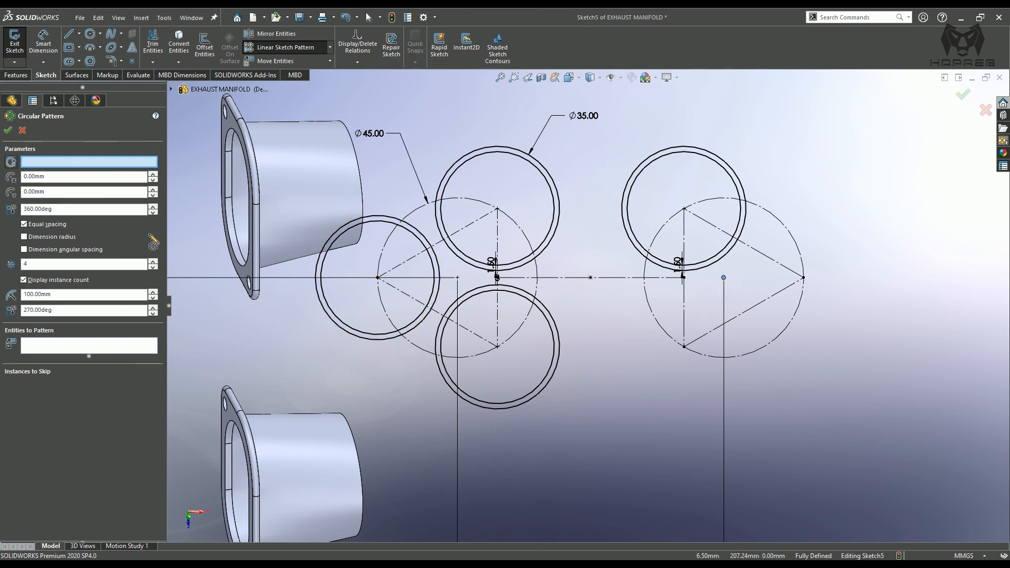
pyautogui.click(89, 345)
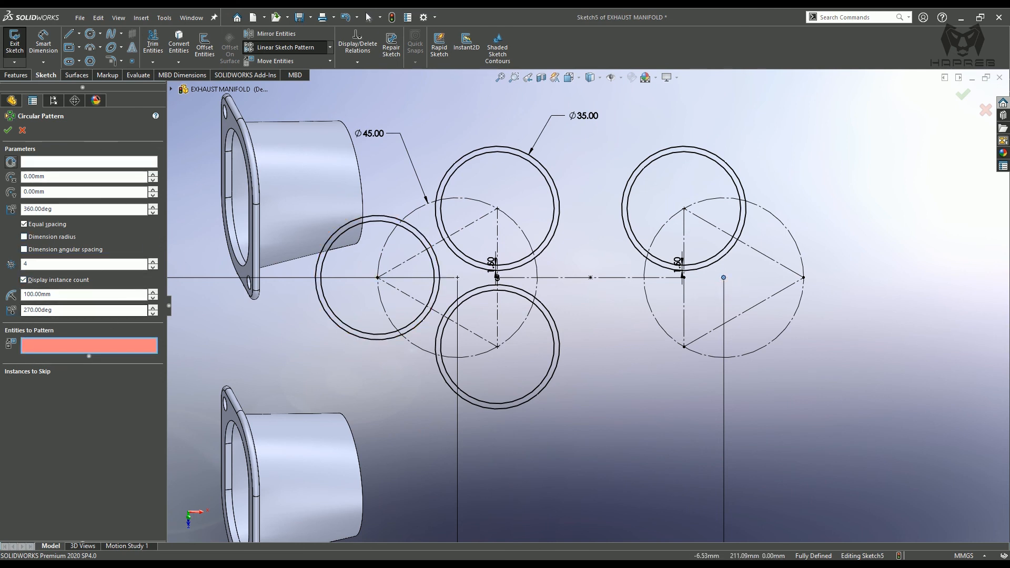
pyautogui.click(630, 195)
pyautogui.click(623, 200)
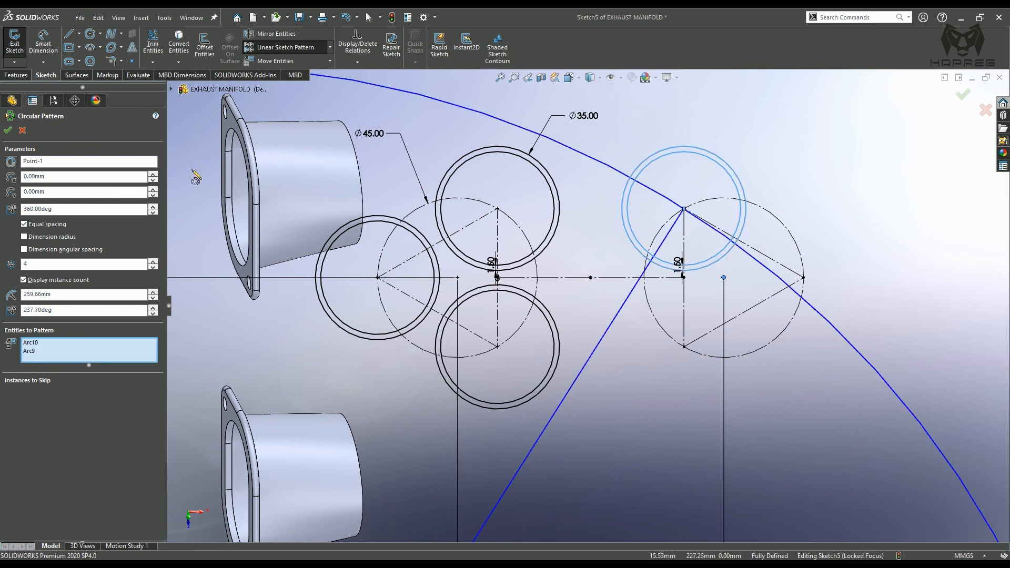
pyautogui.click(46, 165)
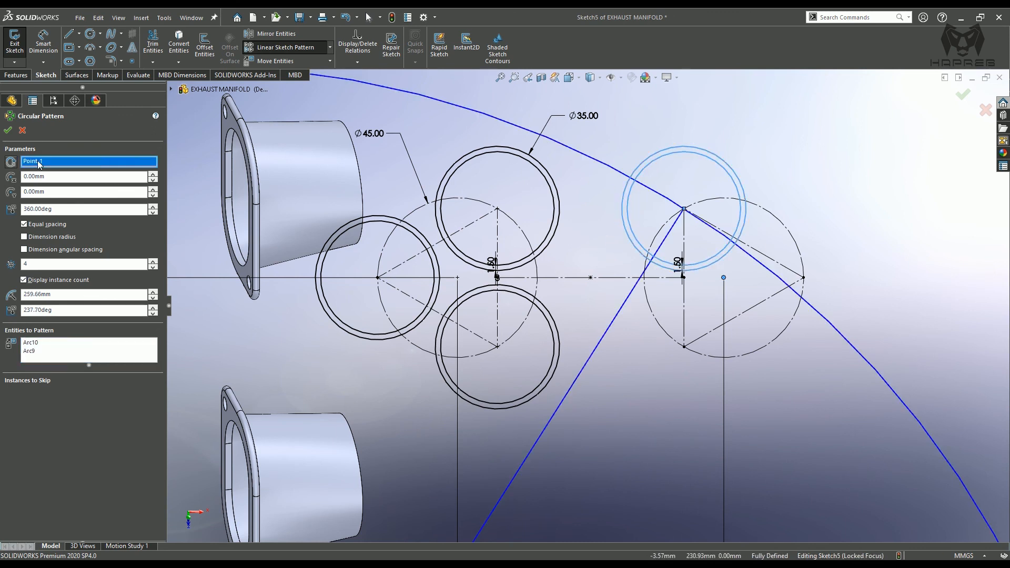
pyautogui.rightClick(45, 164)
pyautogui.click(57, 169)
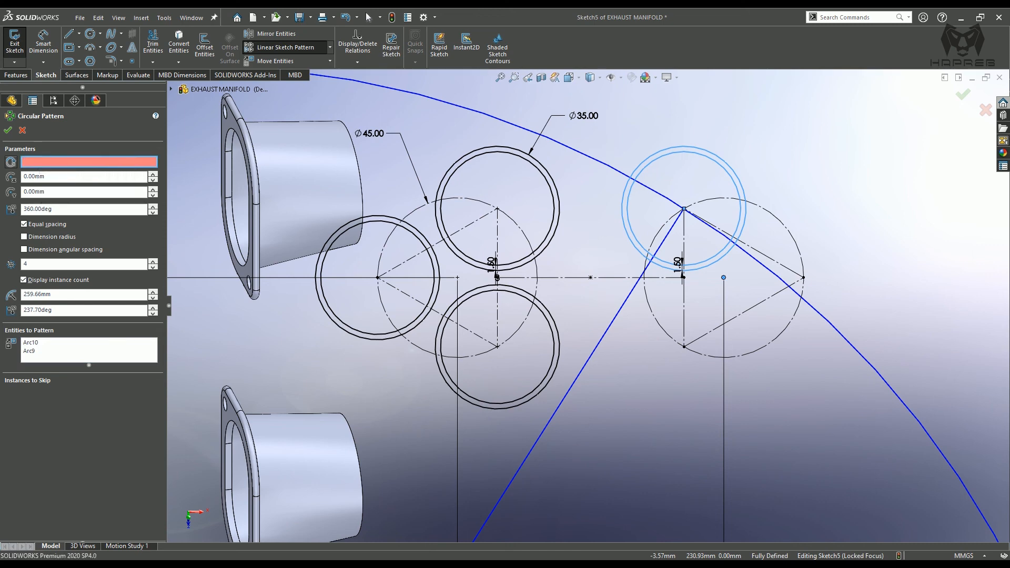
pyautogui.click(723, 278)
pyautogui.click(21, 264)
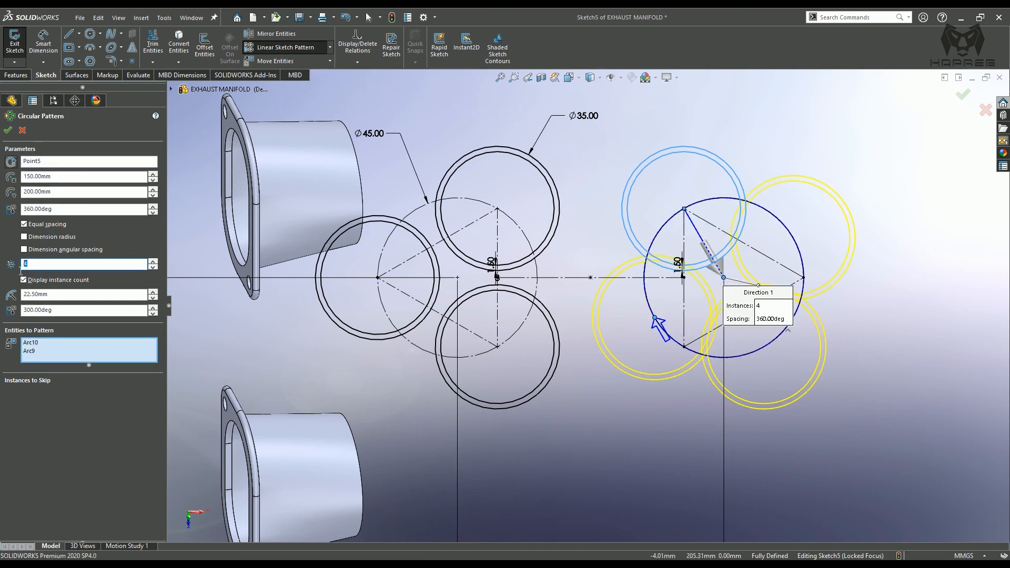
pyautogui.press('BackSpace')
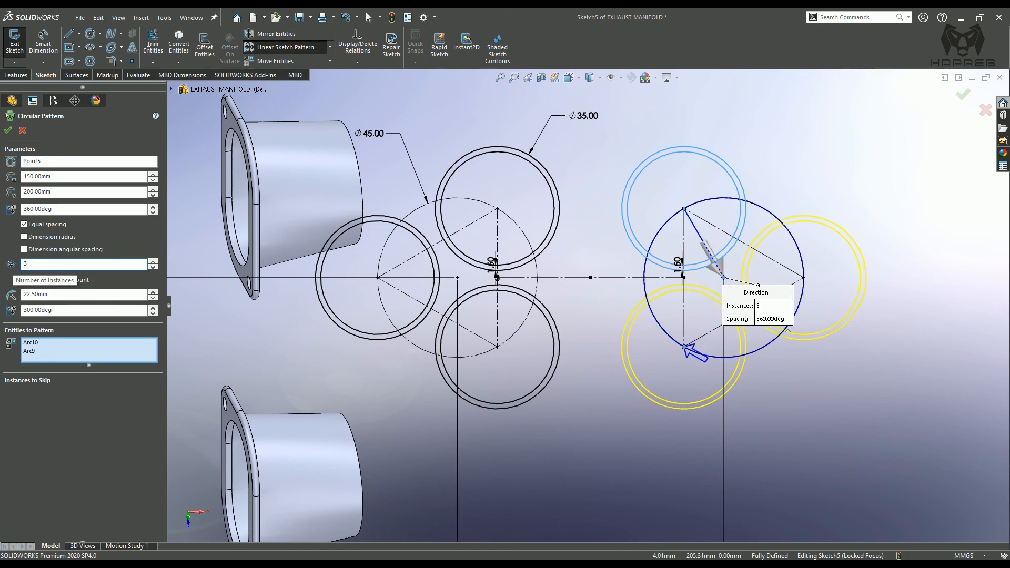
pyautogui.click(7, 130)
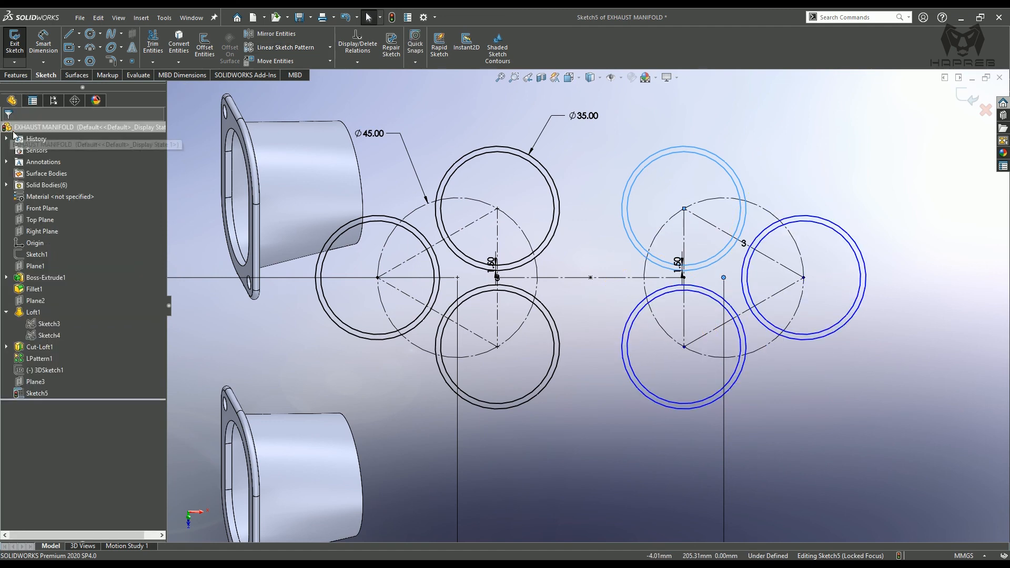
# Make the lower patterned circle pair's center coincident with the second triangle's lower vertex to fully define the sketch
pyautogui.click(684, 348)
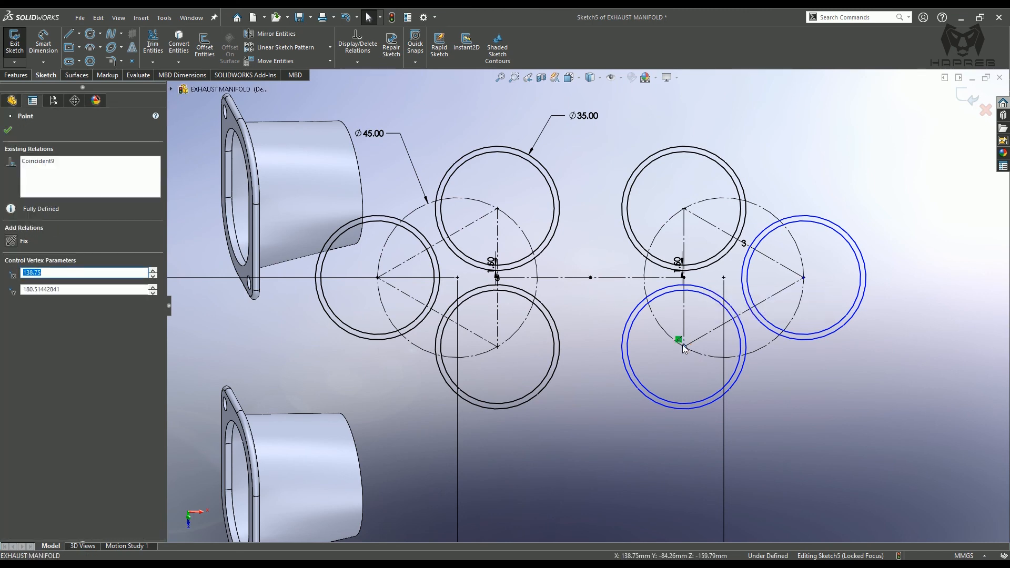
pyautogui.moveTo(682, 346); pyautogui.dragTo(684, 346)
pyautogui.scroll(8, 613, 414)
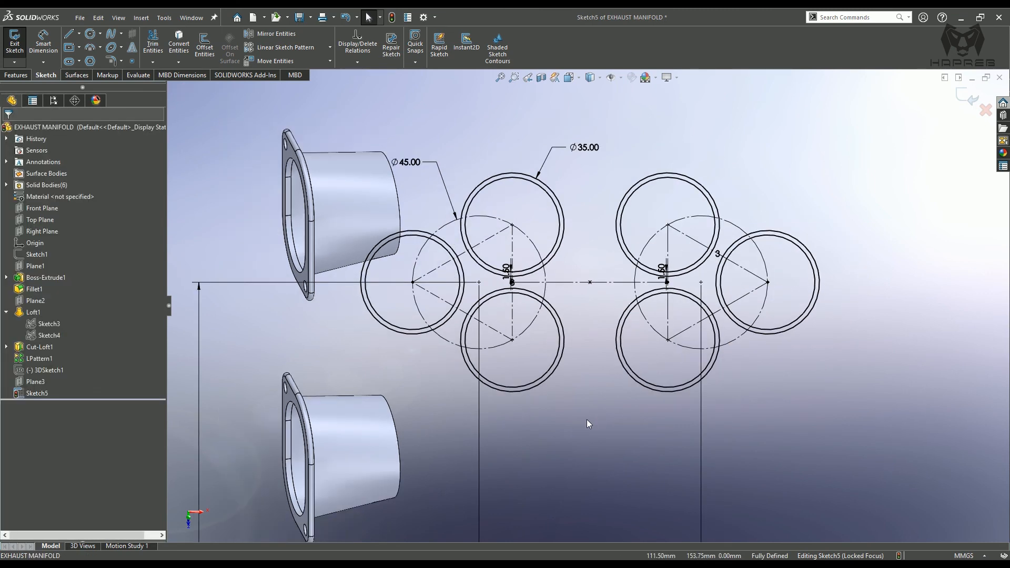
# Dismiss the unsaved-document notification and save the exhaust manifold part
pyautogui.moveTo(638, 452)
pyautogui.mouseDown(button='middle')
pyautogui.moveTo(588, 399)
pyautogui.moveTo(482, 435)
pyautogui.moveTo(540, 278)
pyautogui.moveTo(530, 328)
pyautogui.mouseUp(button='middle')
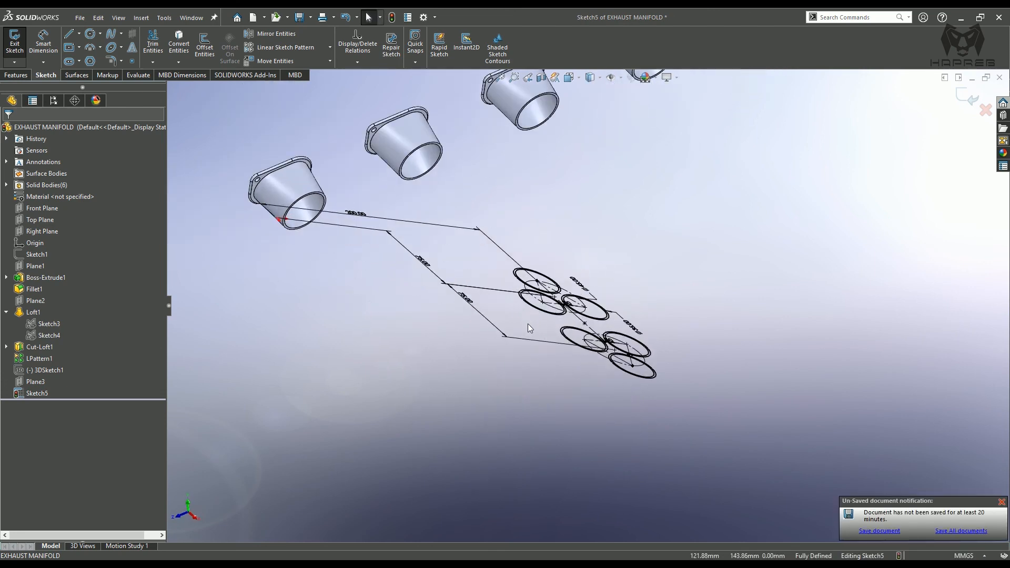
pyautogui.click(1001, 503)
pyautogui.hotkey('ctrl', 's')
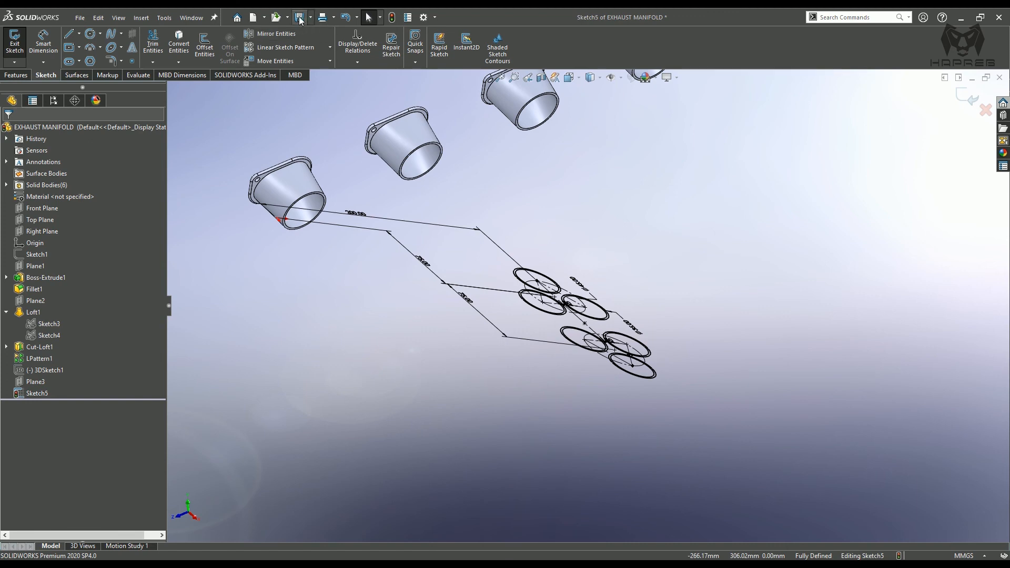
# Exit the sketch containing the six ring profiles
pyautogui.moveTo(550, 144)
pyautogui.mouseDown(button='middle')
pyautogui.moveTo(537, 196)
pyautogui.moveTo(547, 200)
pyautogui.mouseUp(button='middle')
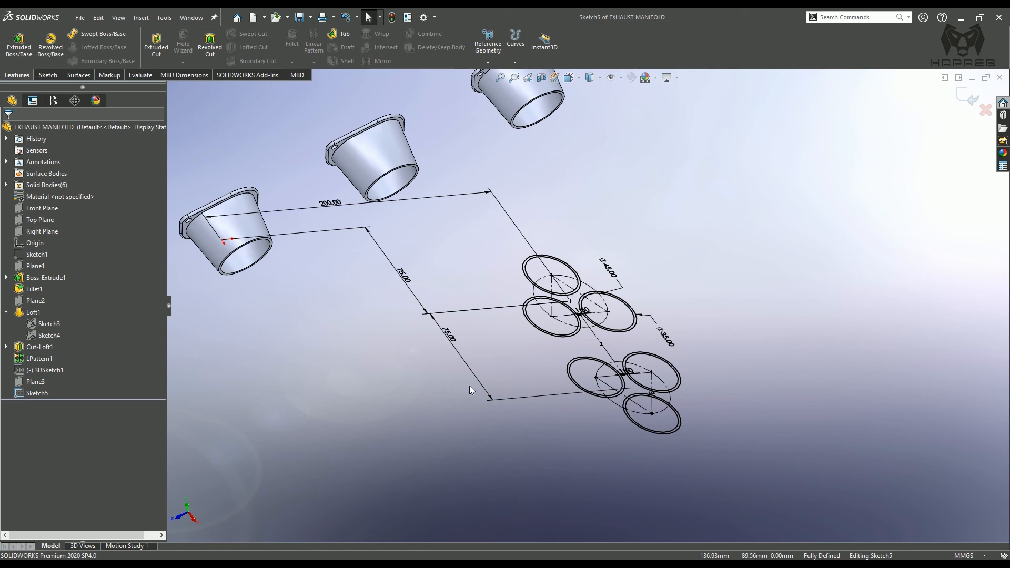
pyautogui.click(968, 97)
pyautogui.moveTo(605, 376); pyautogui.dragTo(547, 345, button='middle')
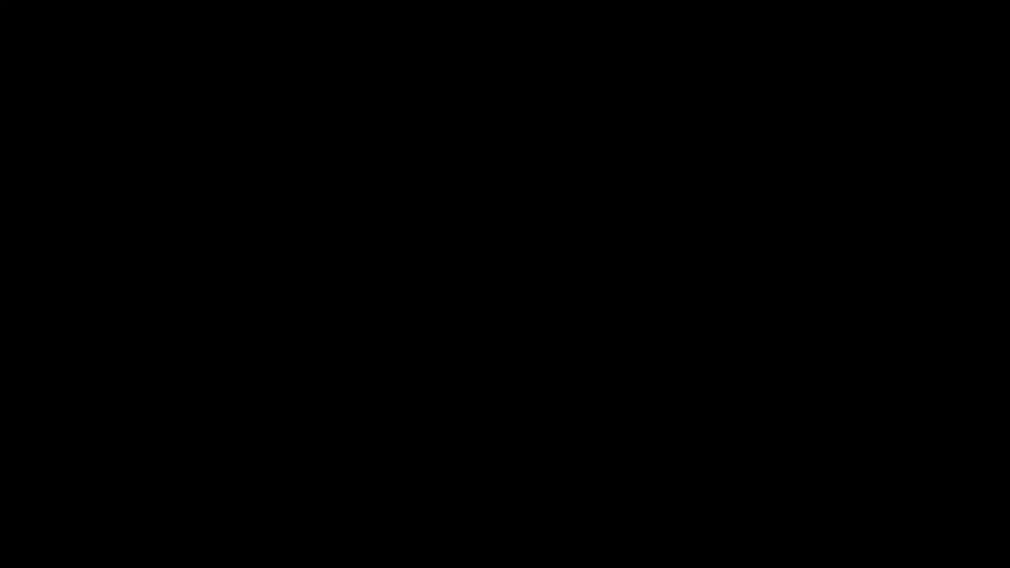